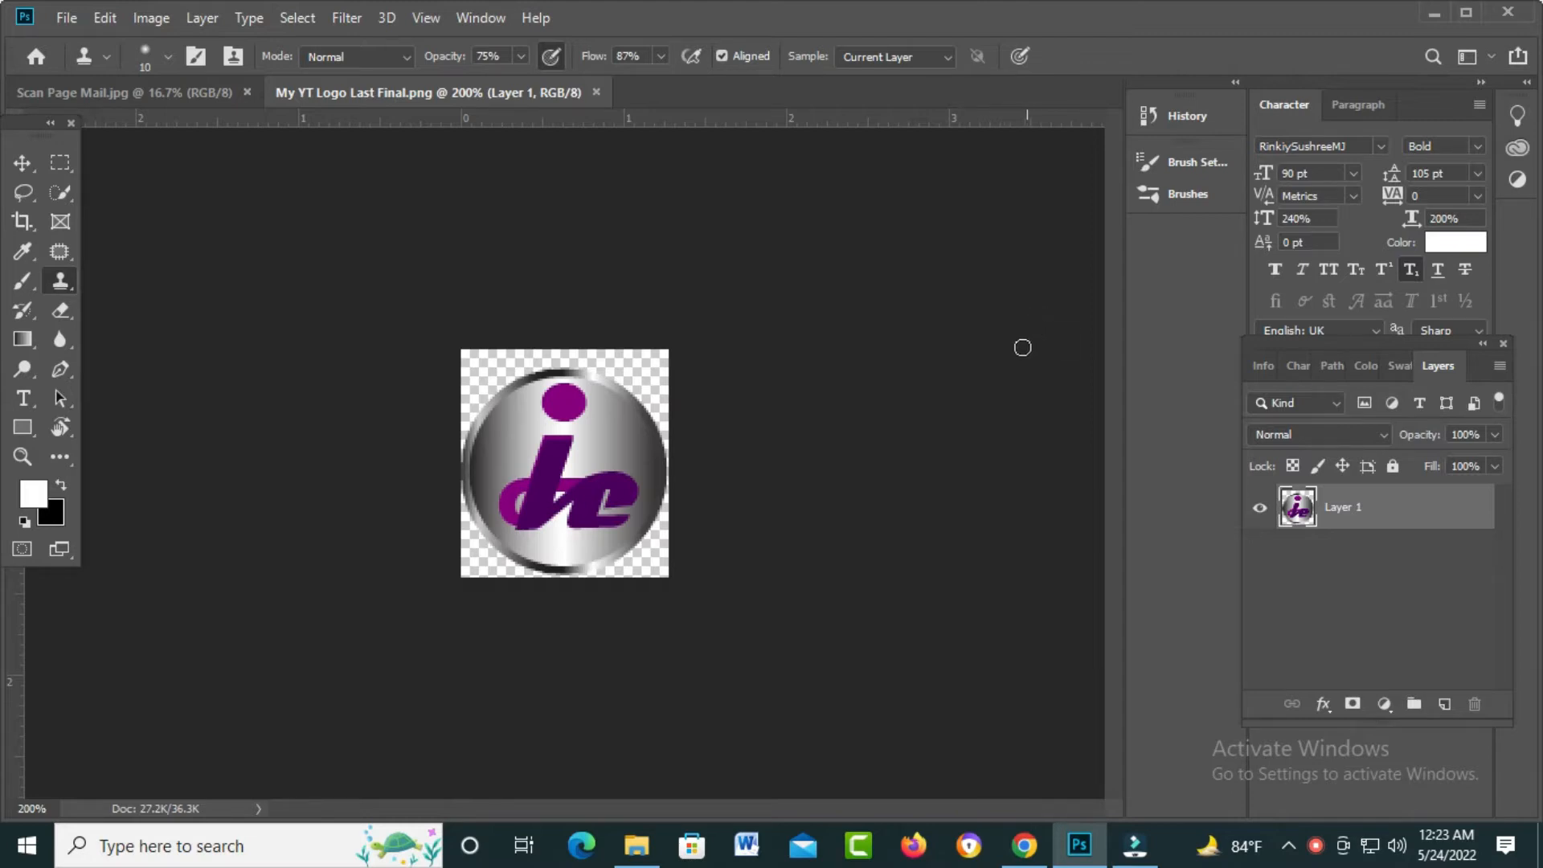
Switch to the Scan Page Mail.jpg document and examine the price table of the scanned quotation up close
click(130, 91)
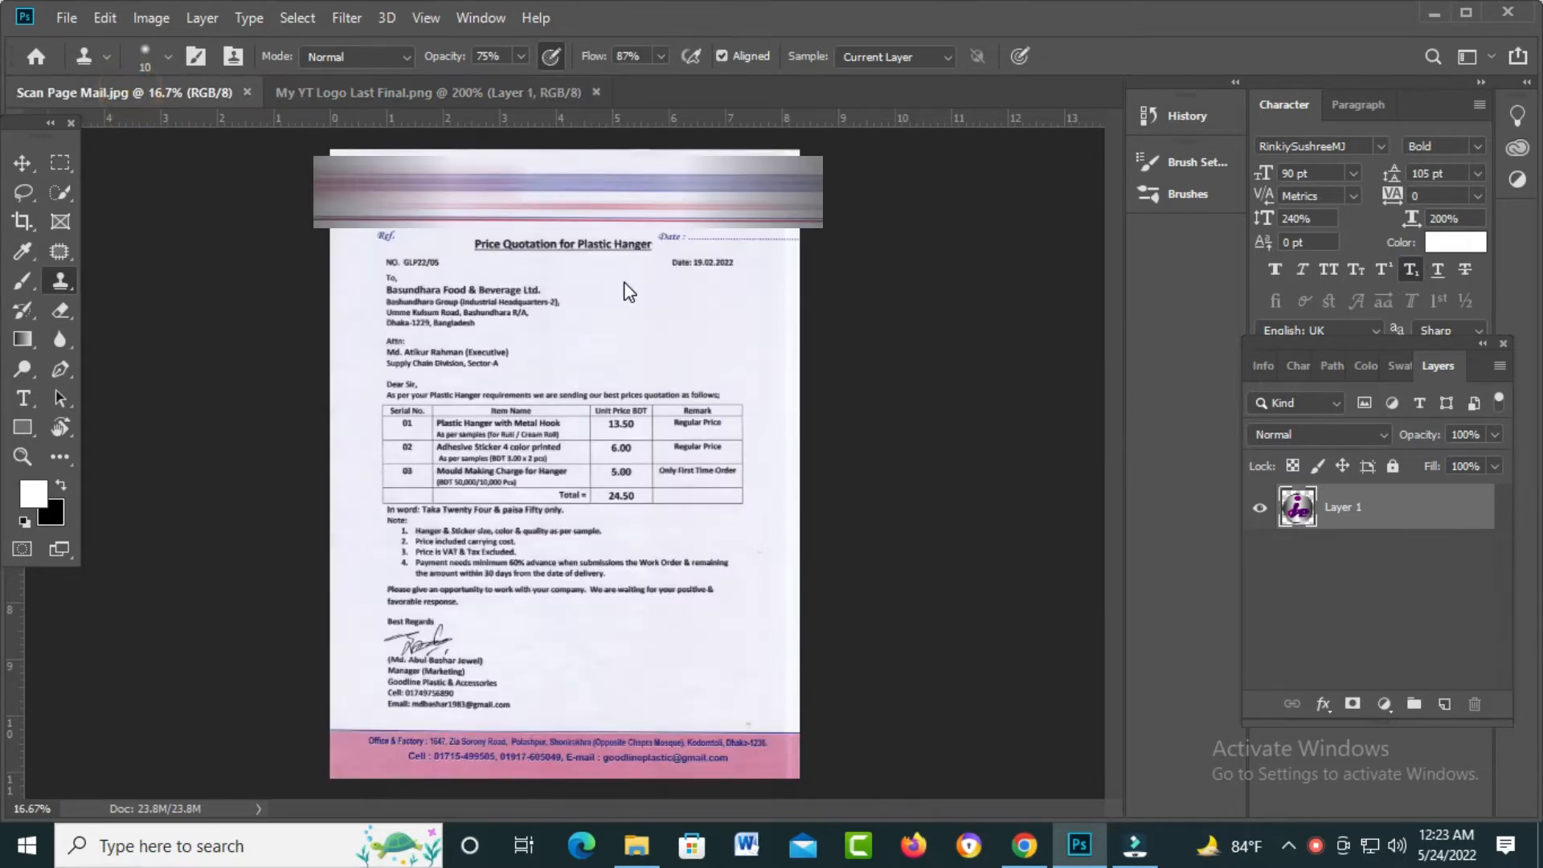
ctrl+click(679, 412)
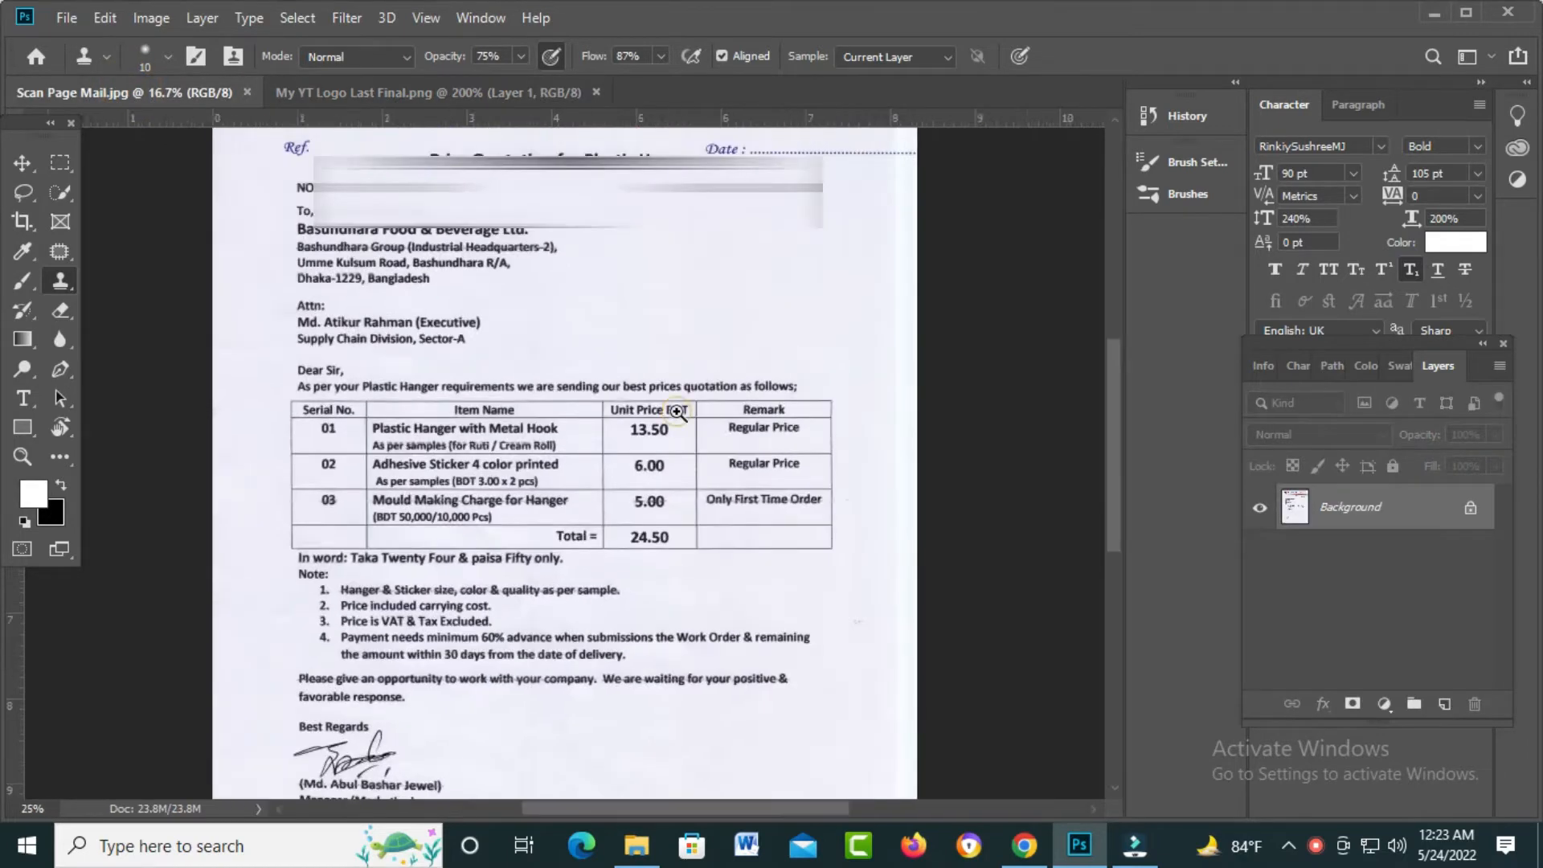
ctrl+click(678, 412)
drag(681, 415, 686, 522)
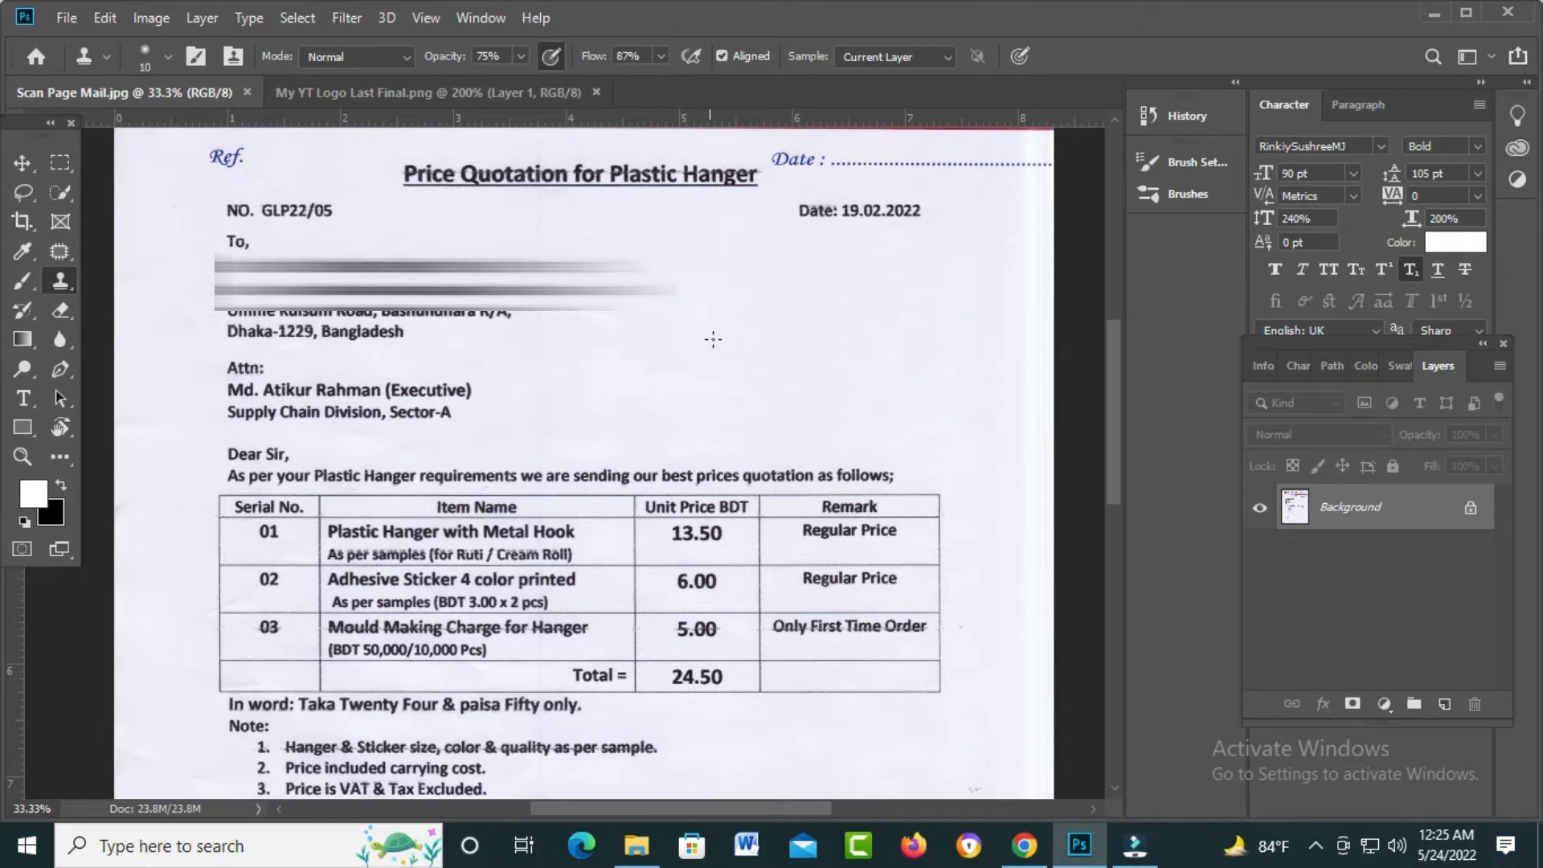
ctrl+click(752, 489)
drag(728, 558, 831, 439)
drag(707, 569, 723, 541)
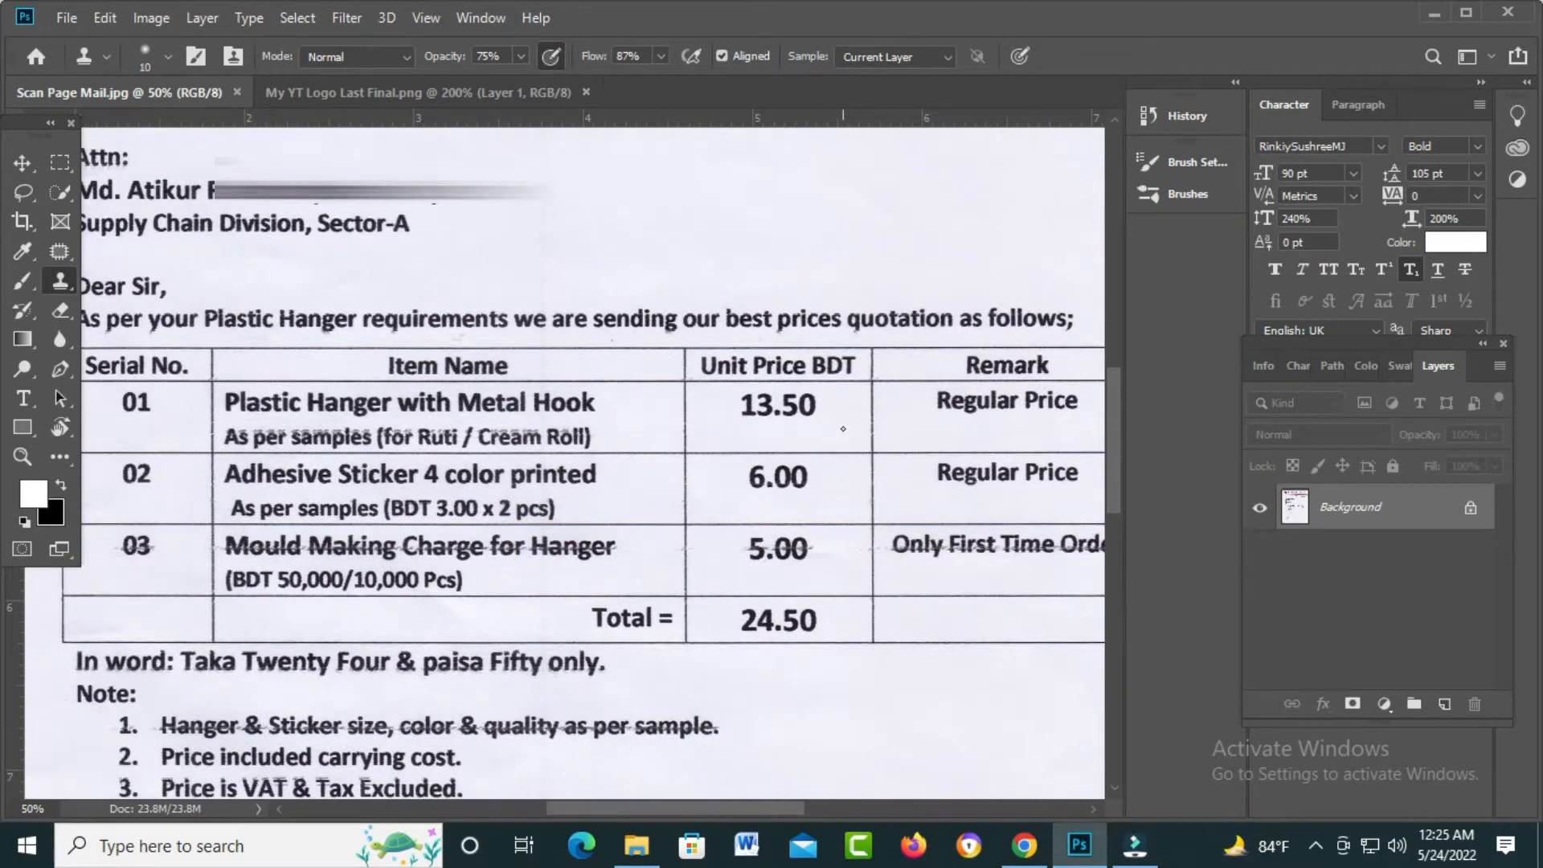
key(ctrl+minus)
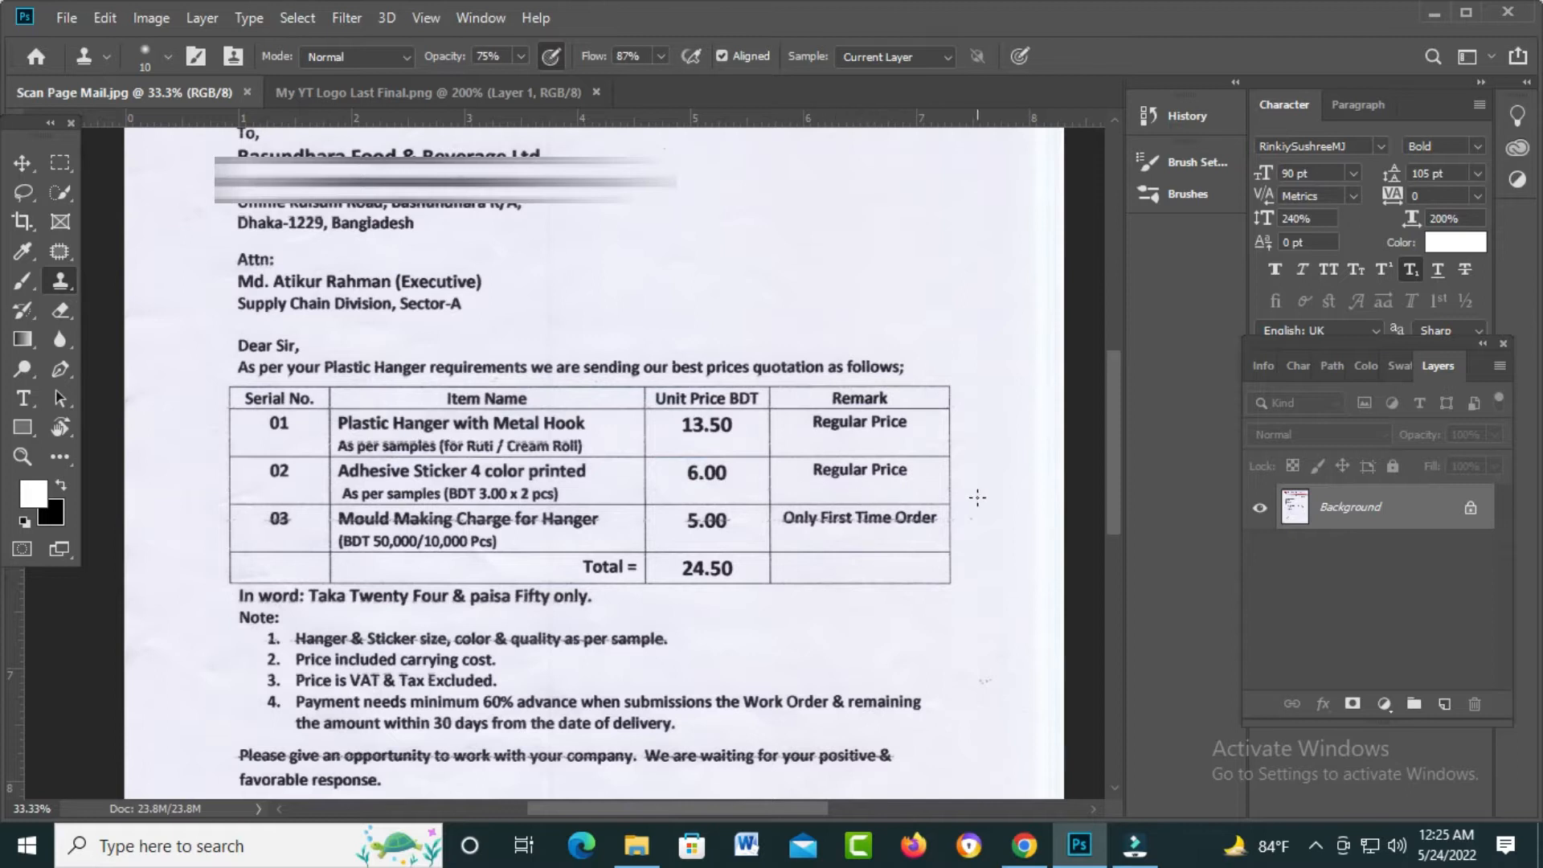
scroll(792, 502, up, 1)
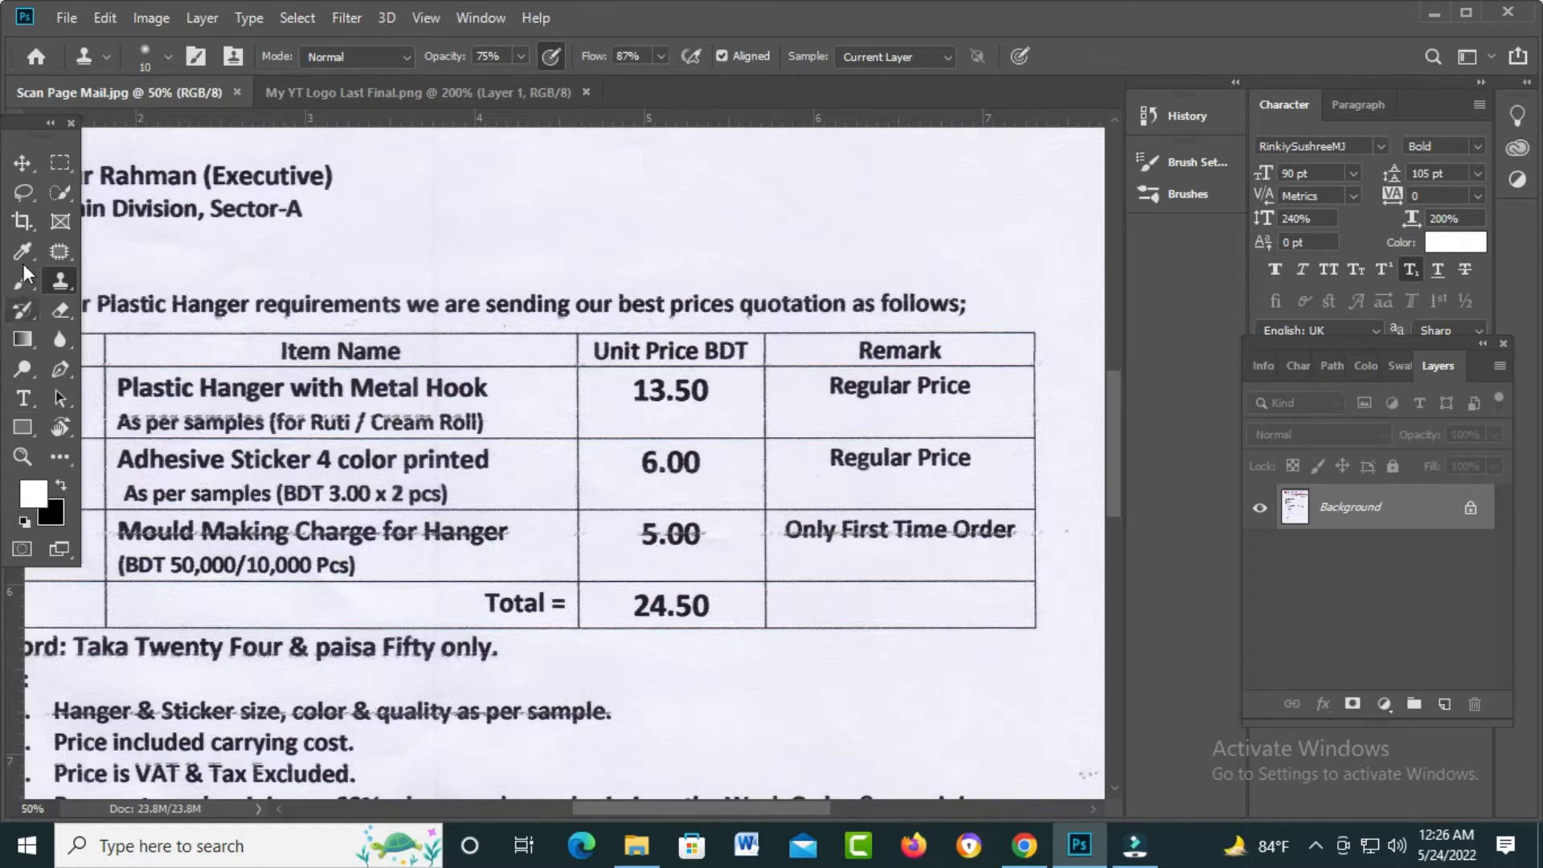
Whiten the scanned page's background with a Levels adjustment, setting the white input level to 211
click(54, 165)
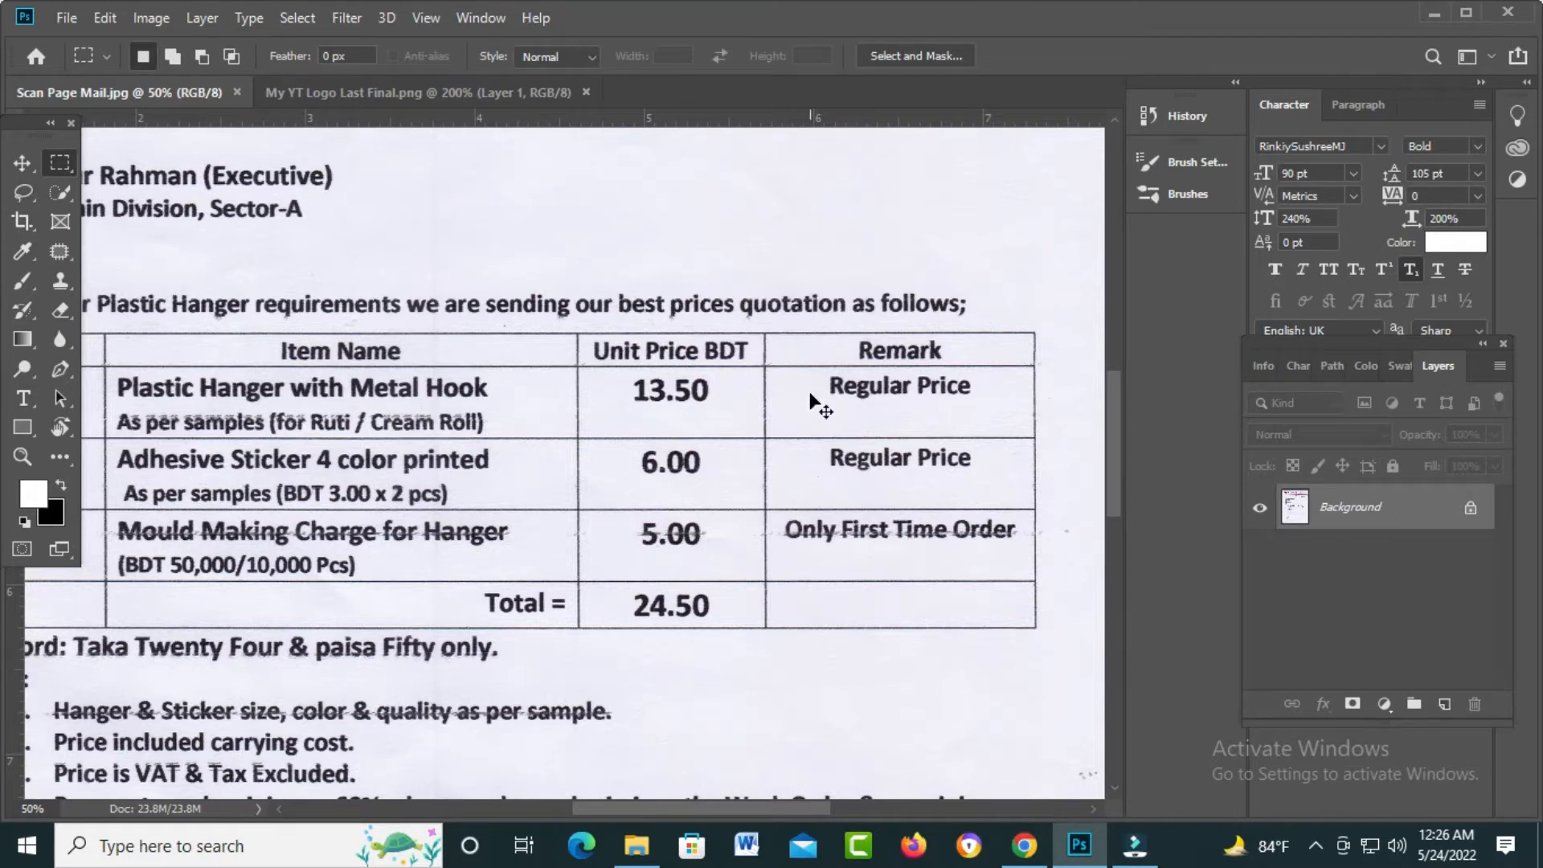
key(ctrl+l)
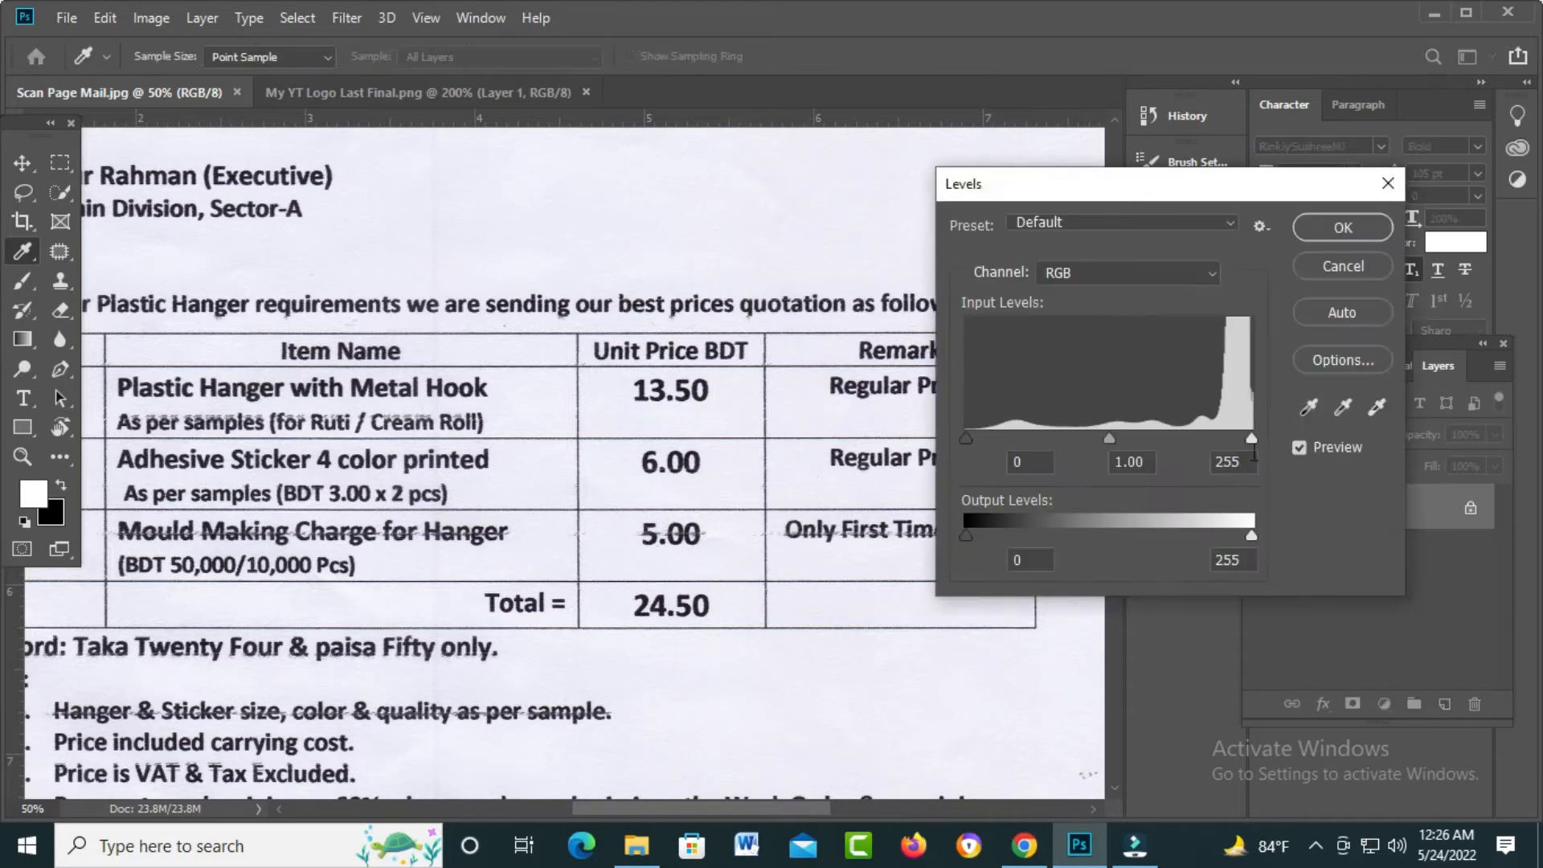
drag(1250, 439, 1201, 441)
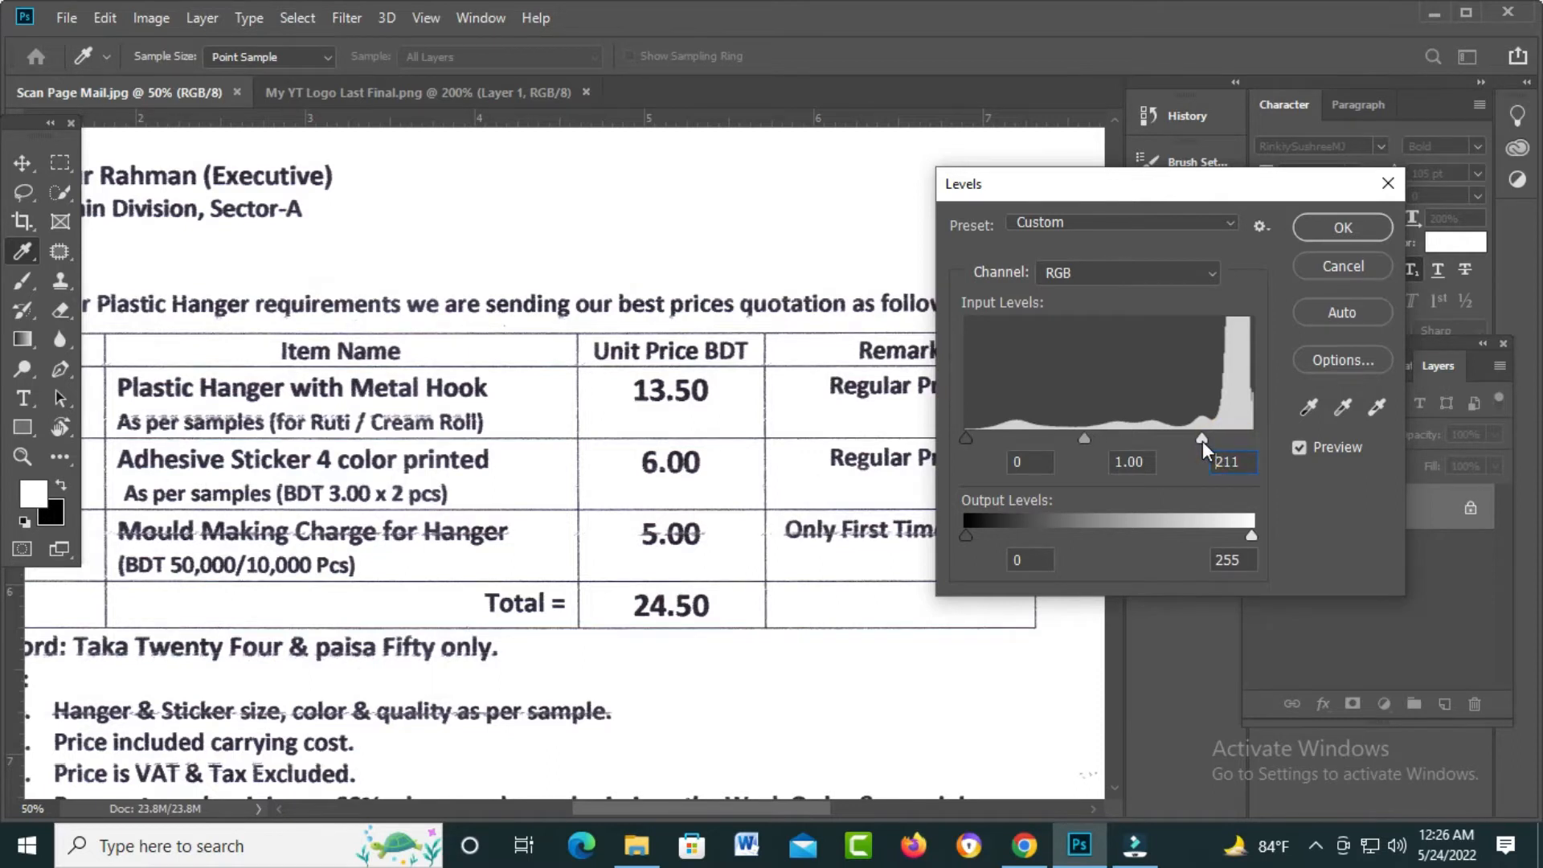
click(1341, 228)
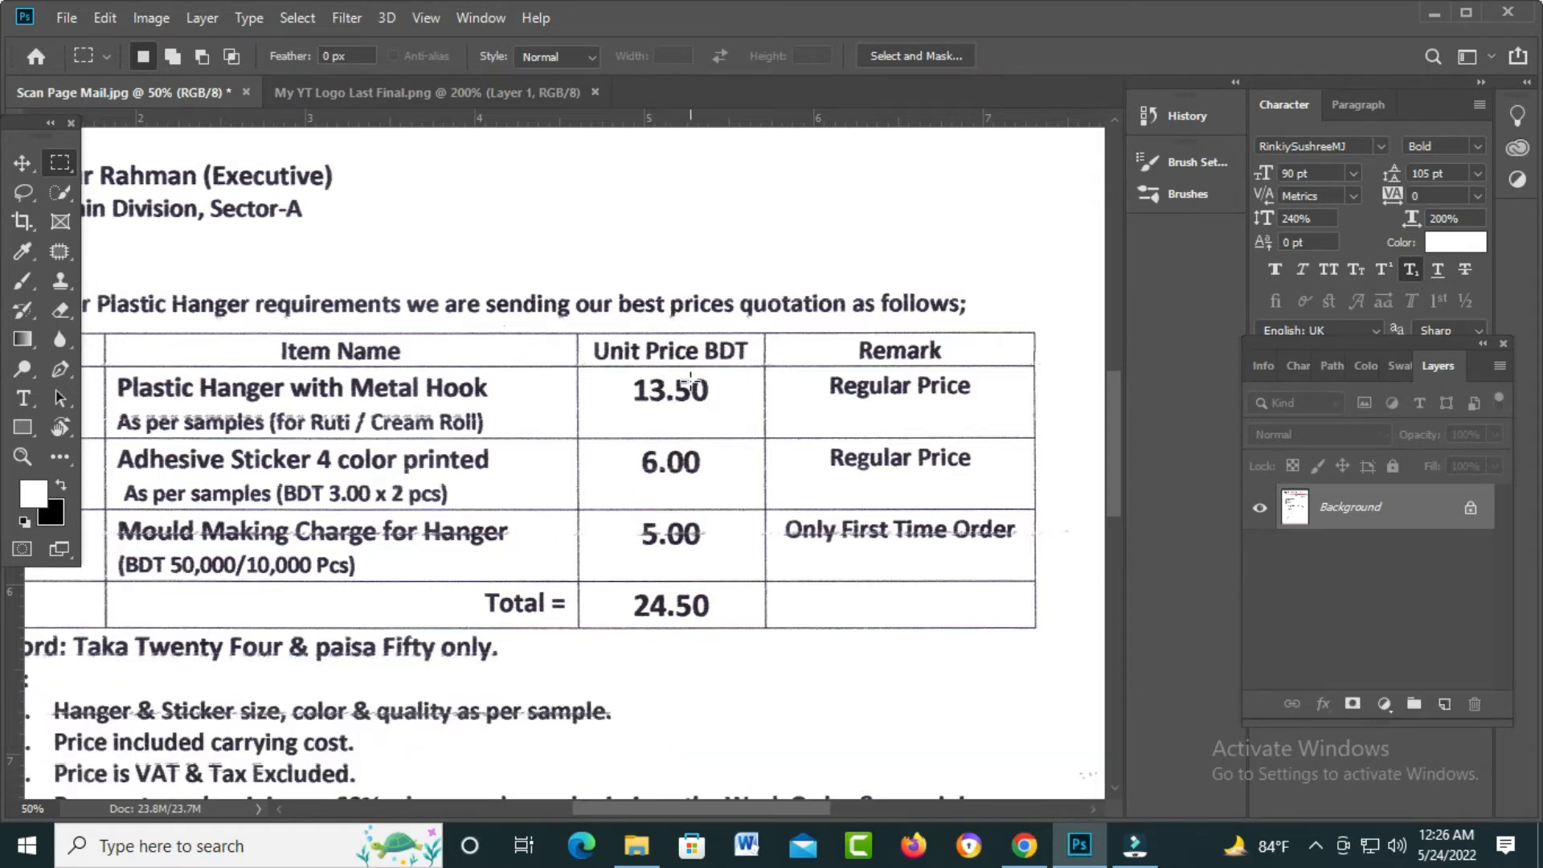
Select the 5 of 13.50 in the first table row, feather it by 0.5, and copy it over the 3 to make 15.50
scroll(684, 394, up, 1)
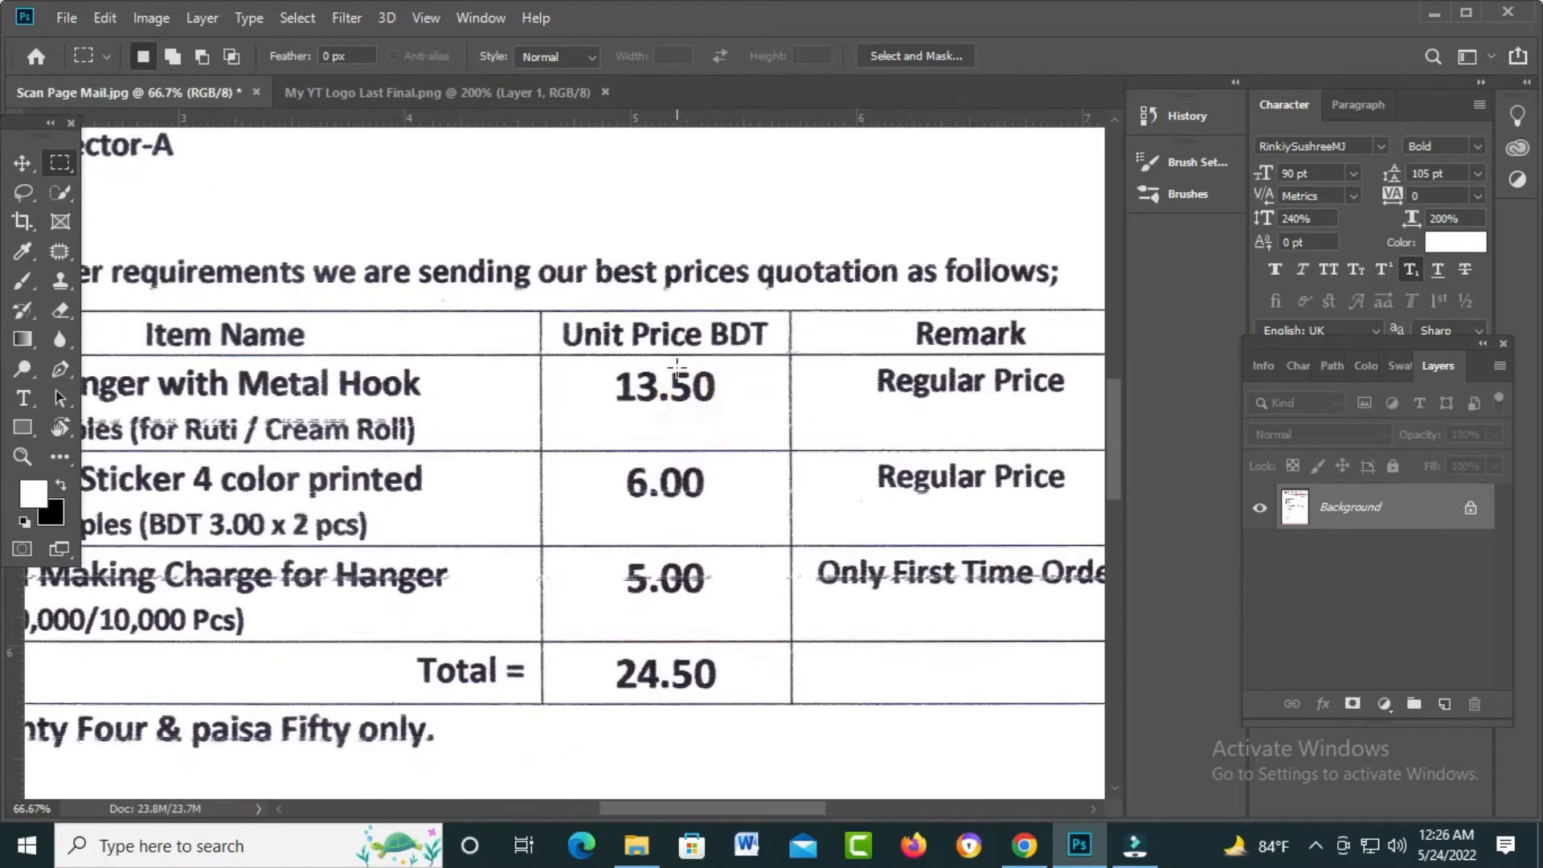
drag(670, 364, 691, 411)
key(shift)
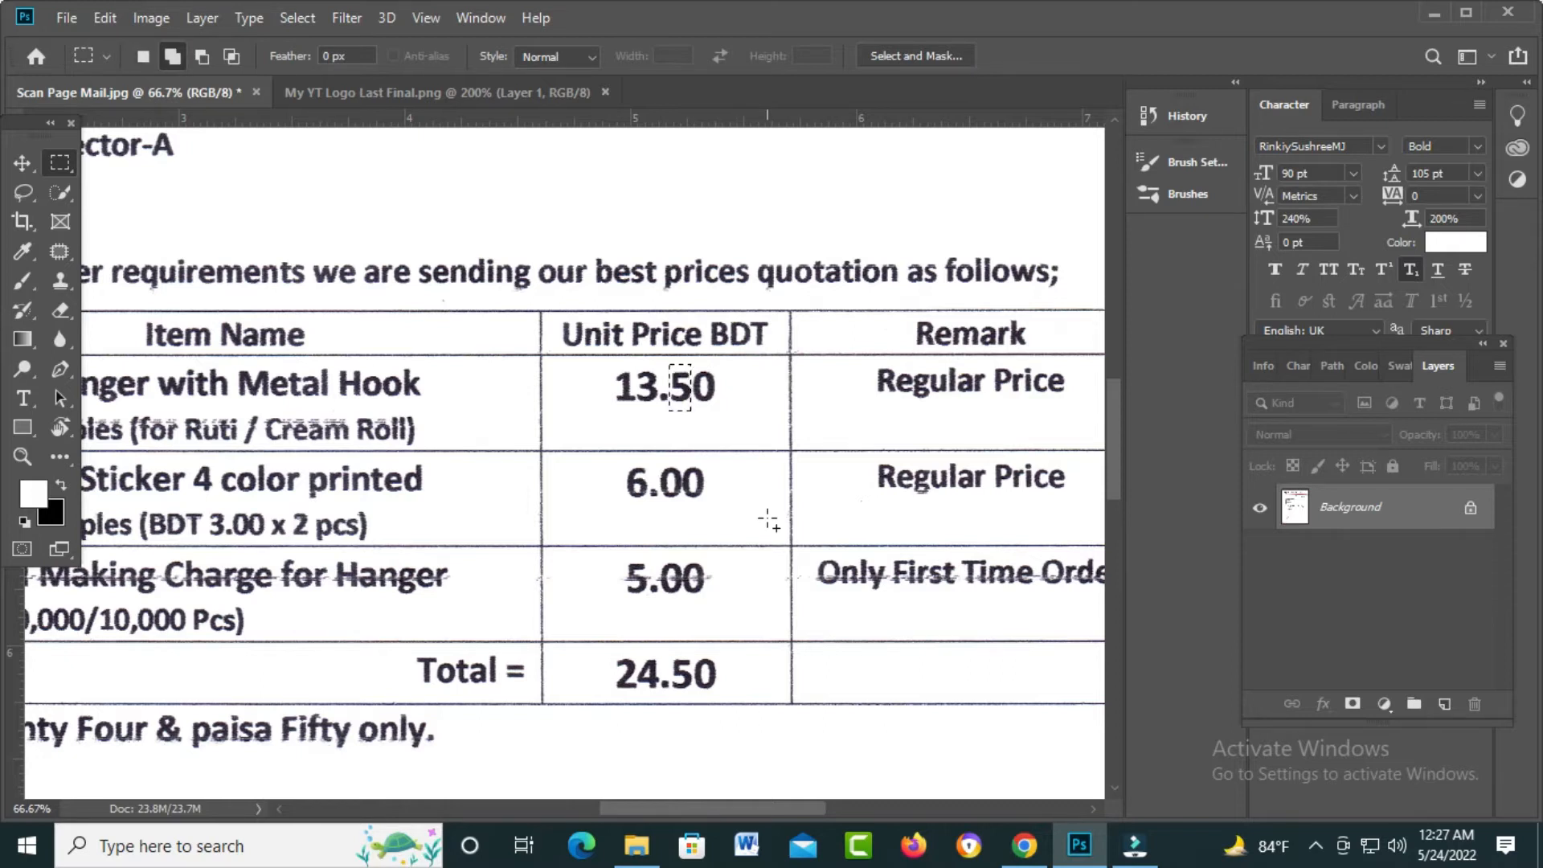
key(shift+F6)
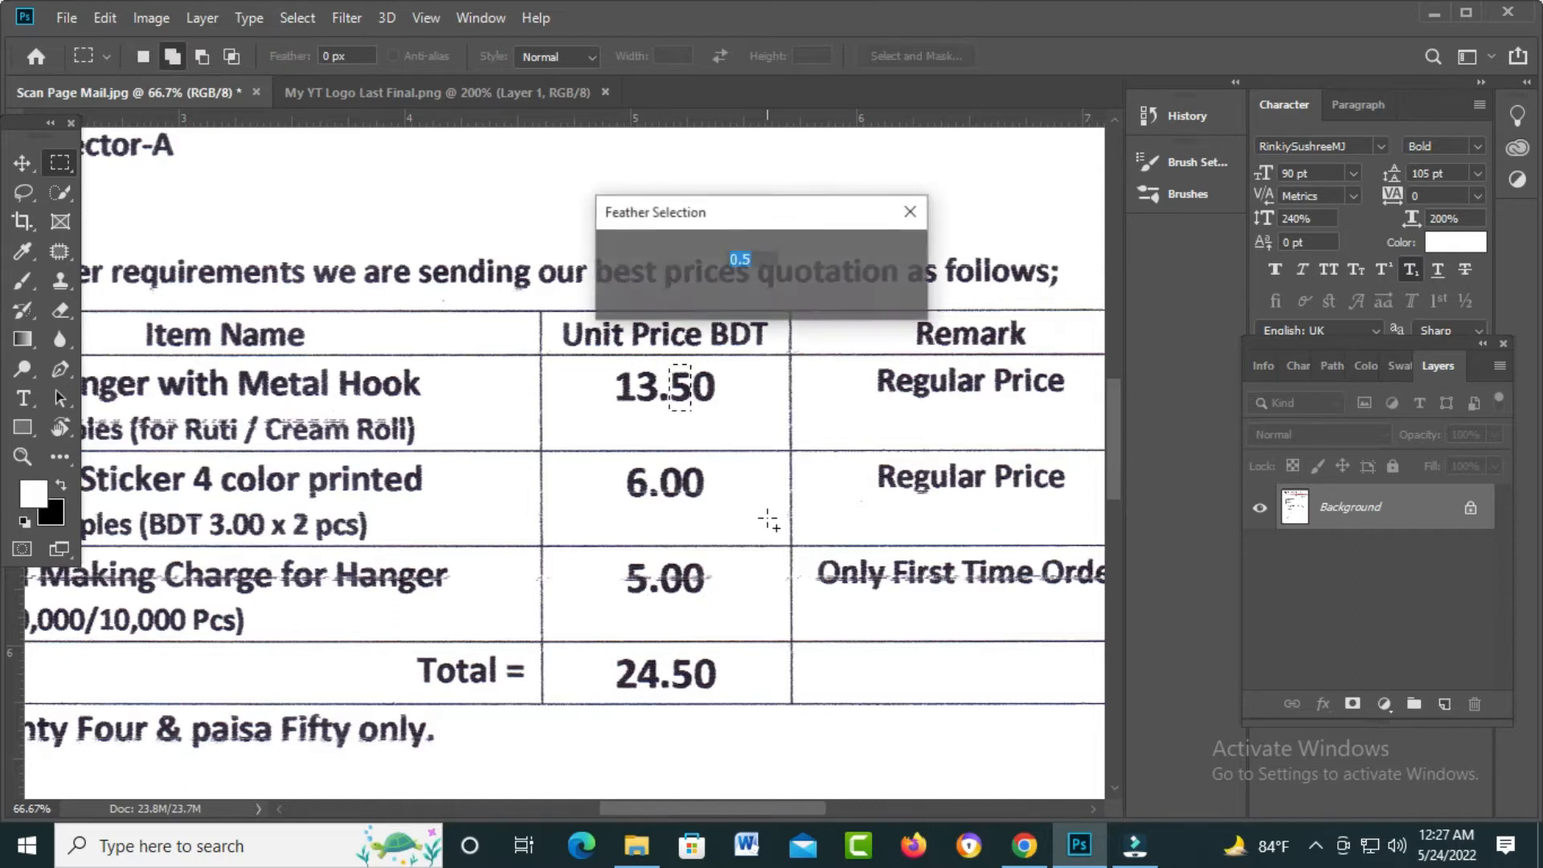
key(Return)
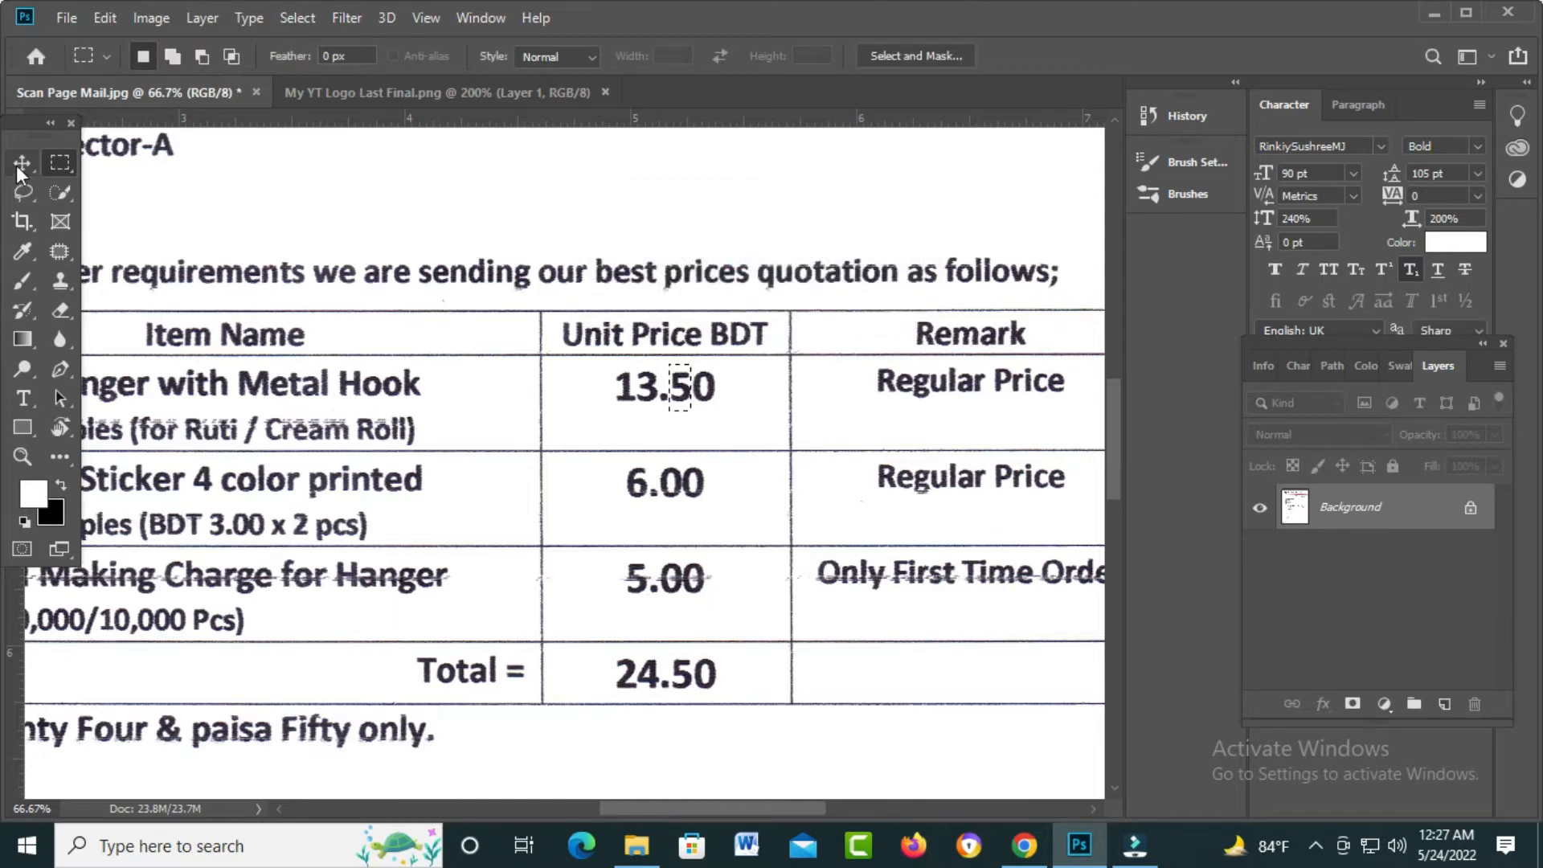
click(21, 164)
drag(681, 400, 646, 396)
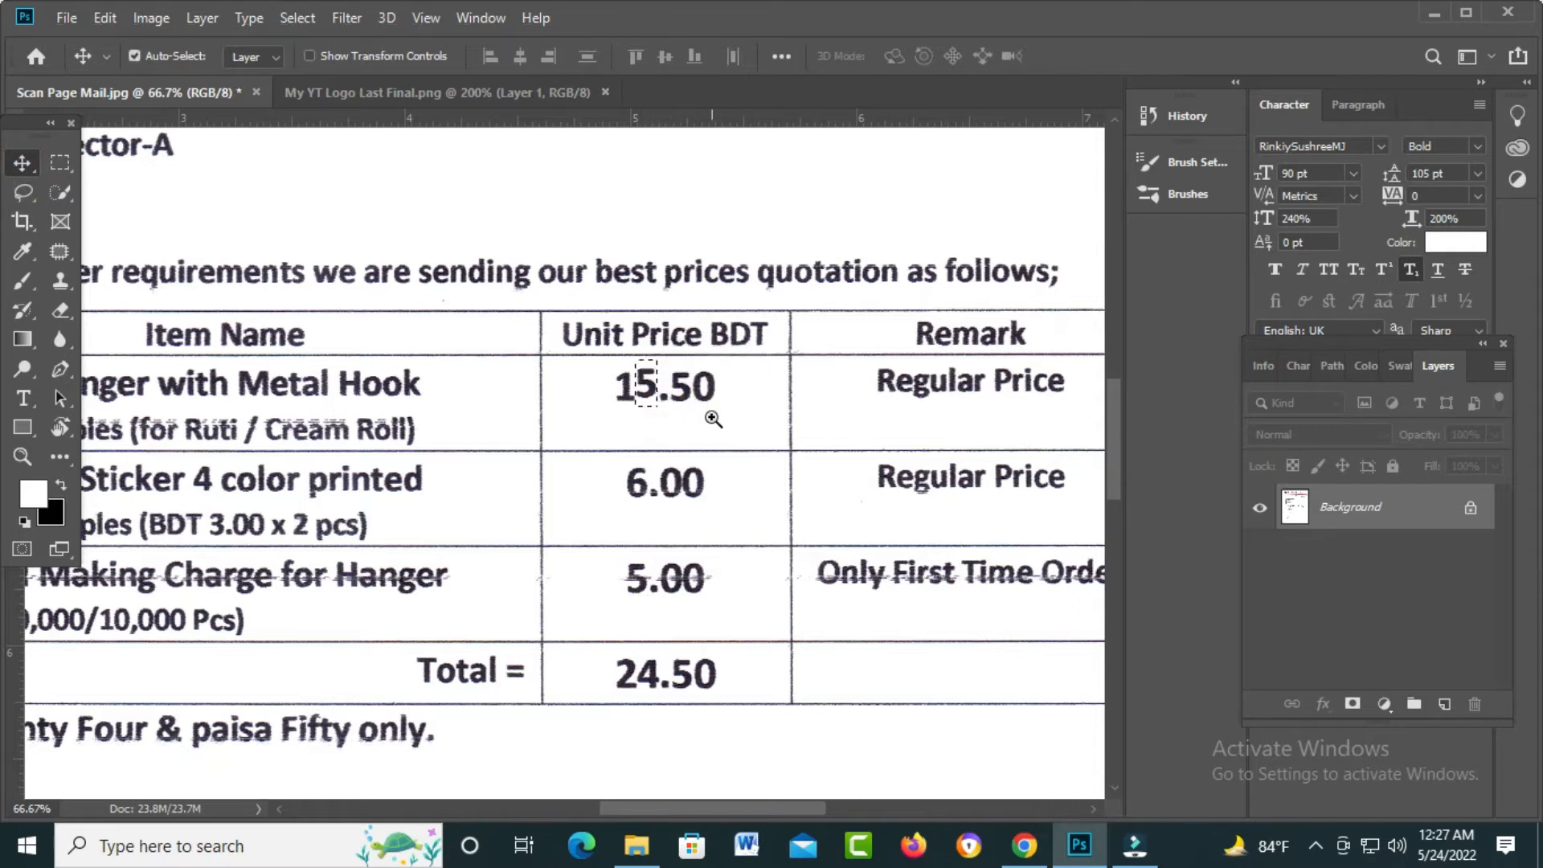
scroll(711, 417, up, 1)
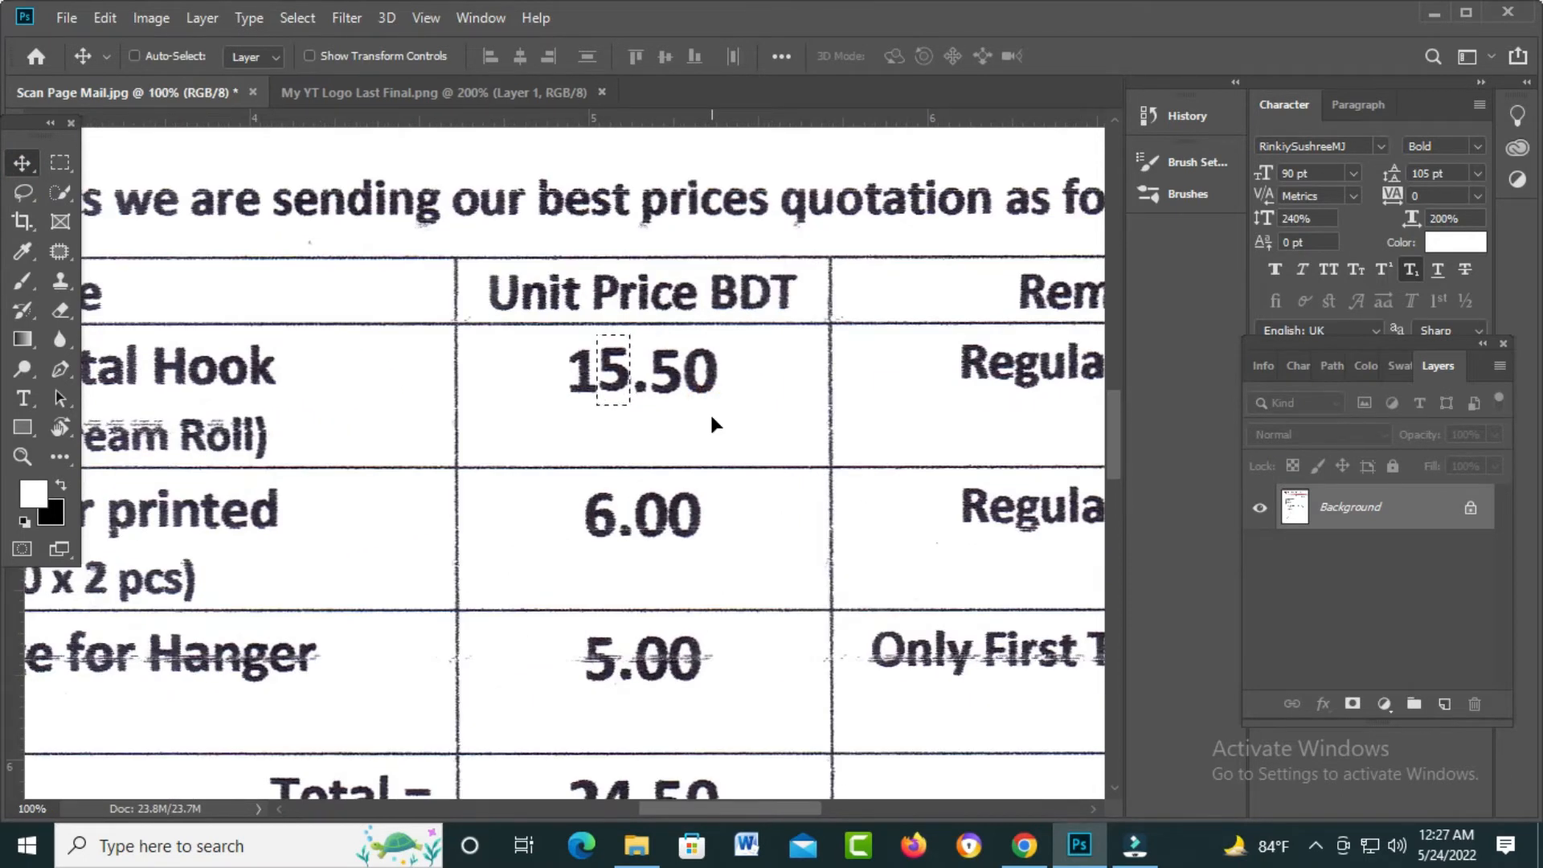
key(ctrl+d)
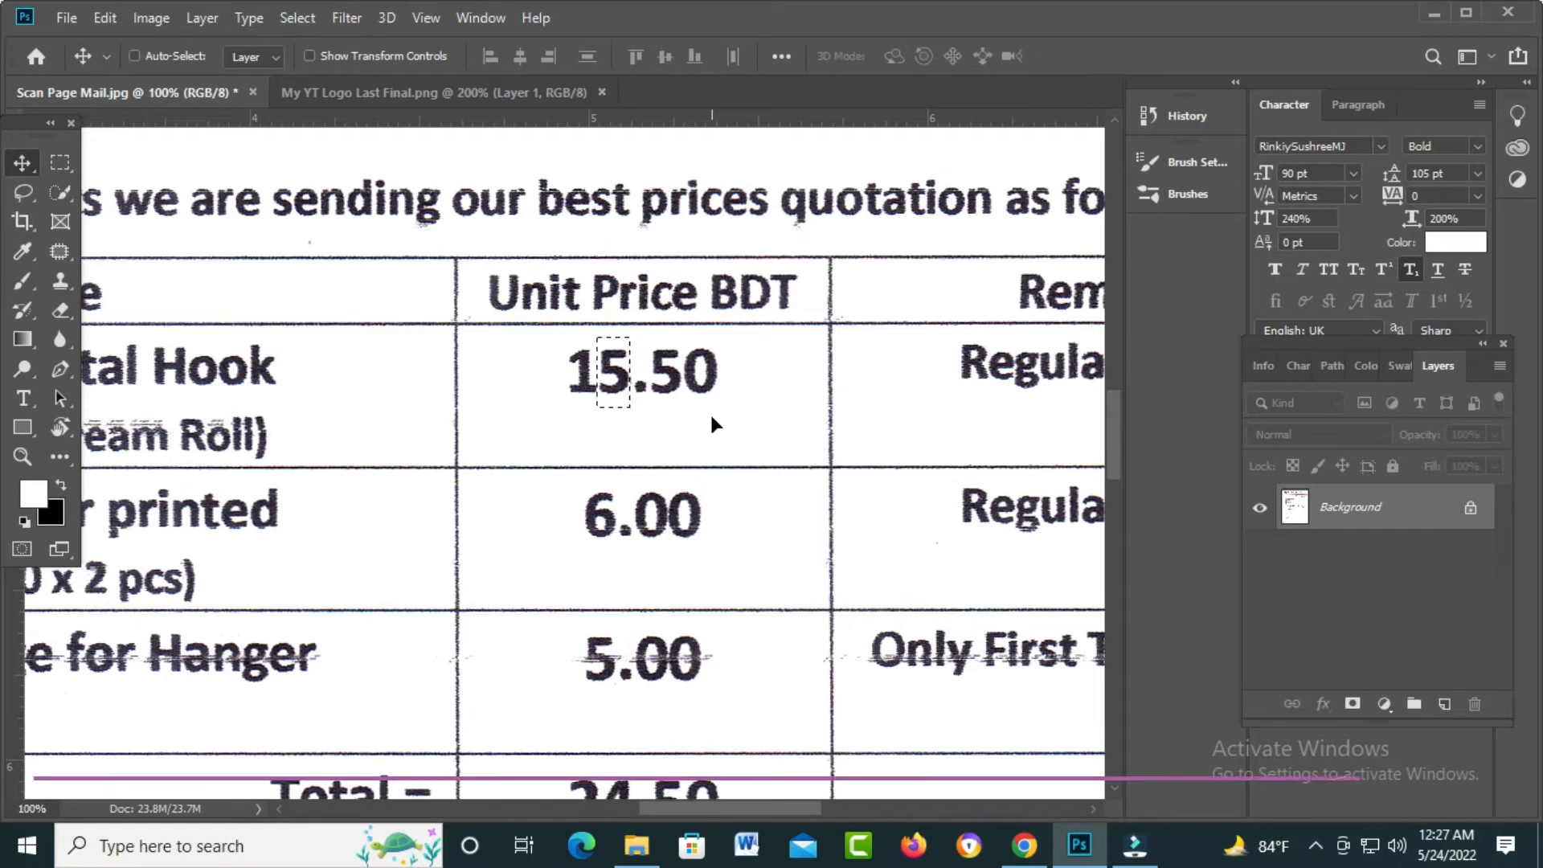
Select the 6 in the second row's unit price with a marquee and copy it over the first decimal zero to make 6.60
drag(646, 456, 645, 437)
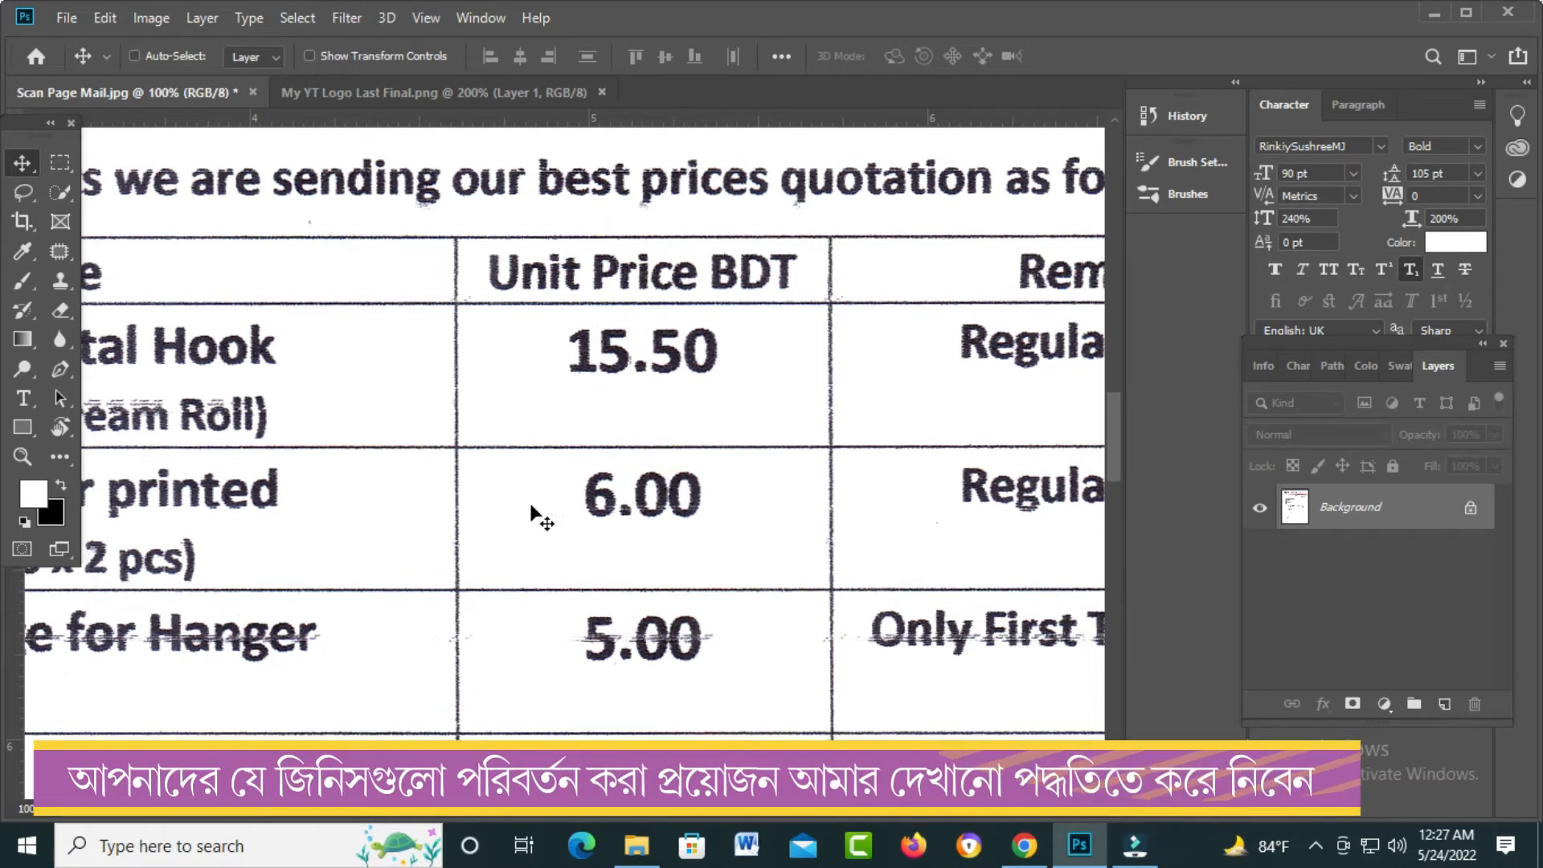
drag(506, 437, 525, 367)
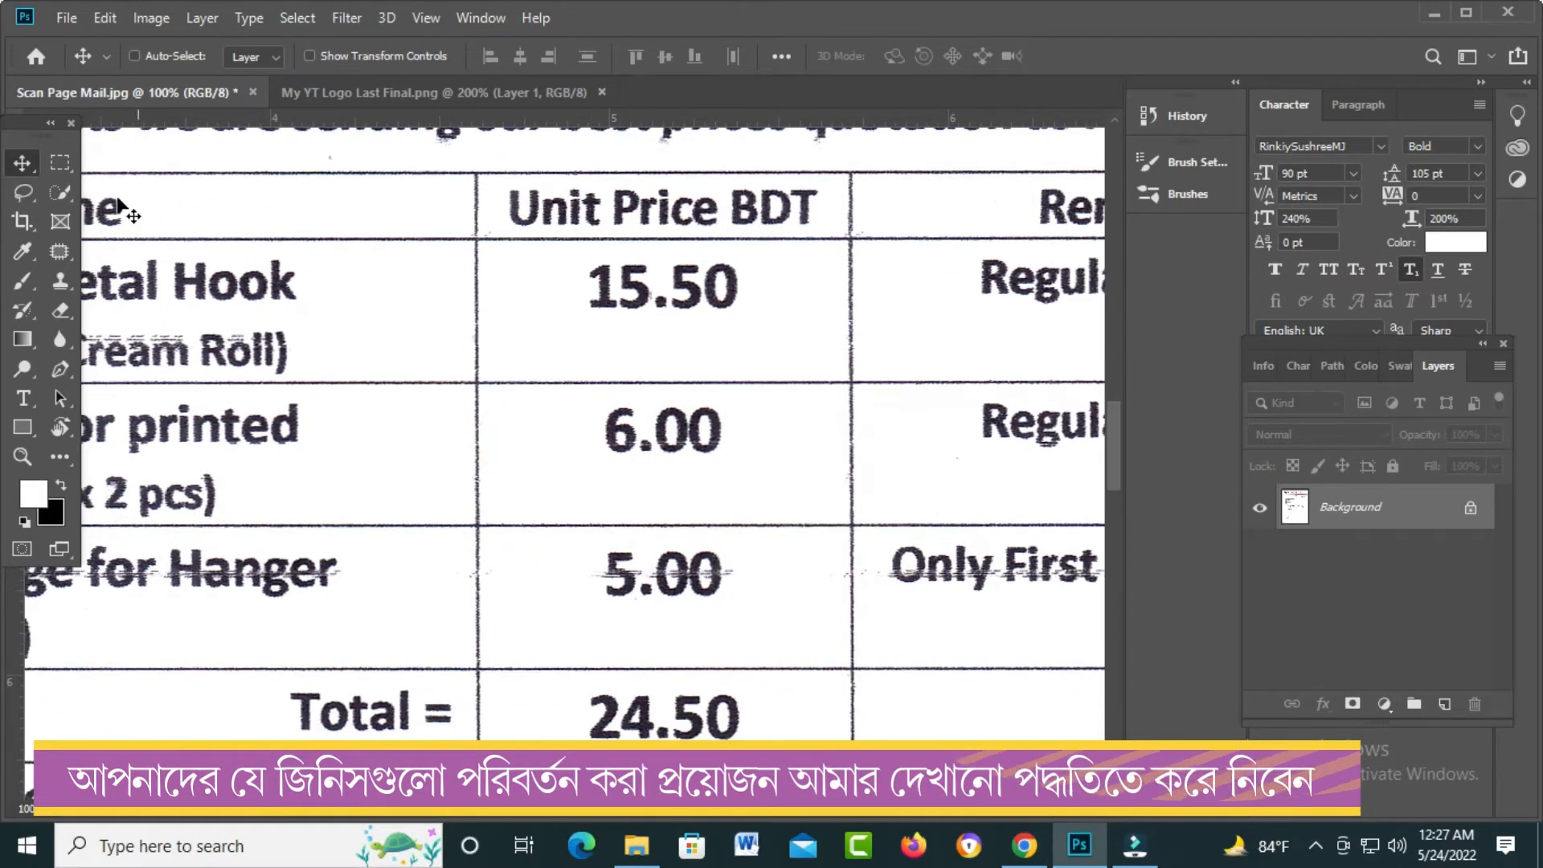
click(48, 163)
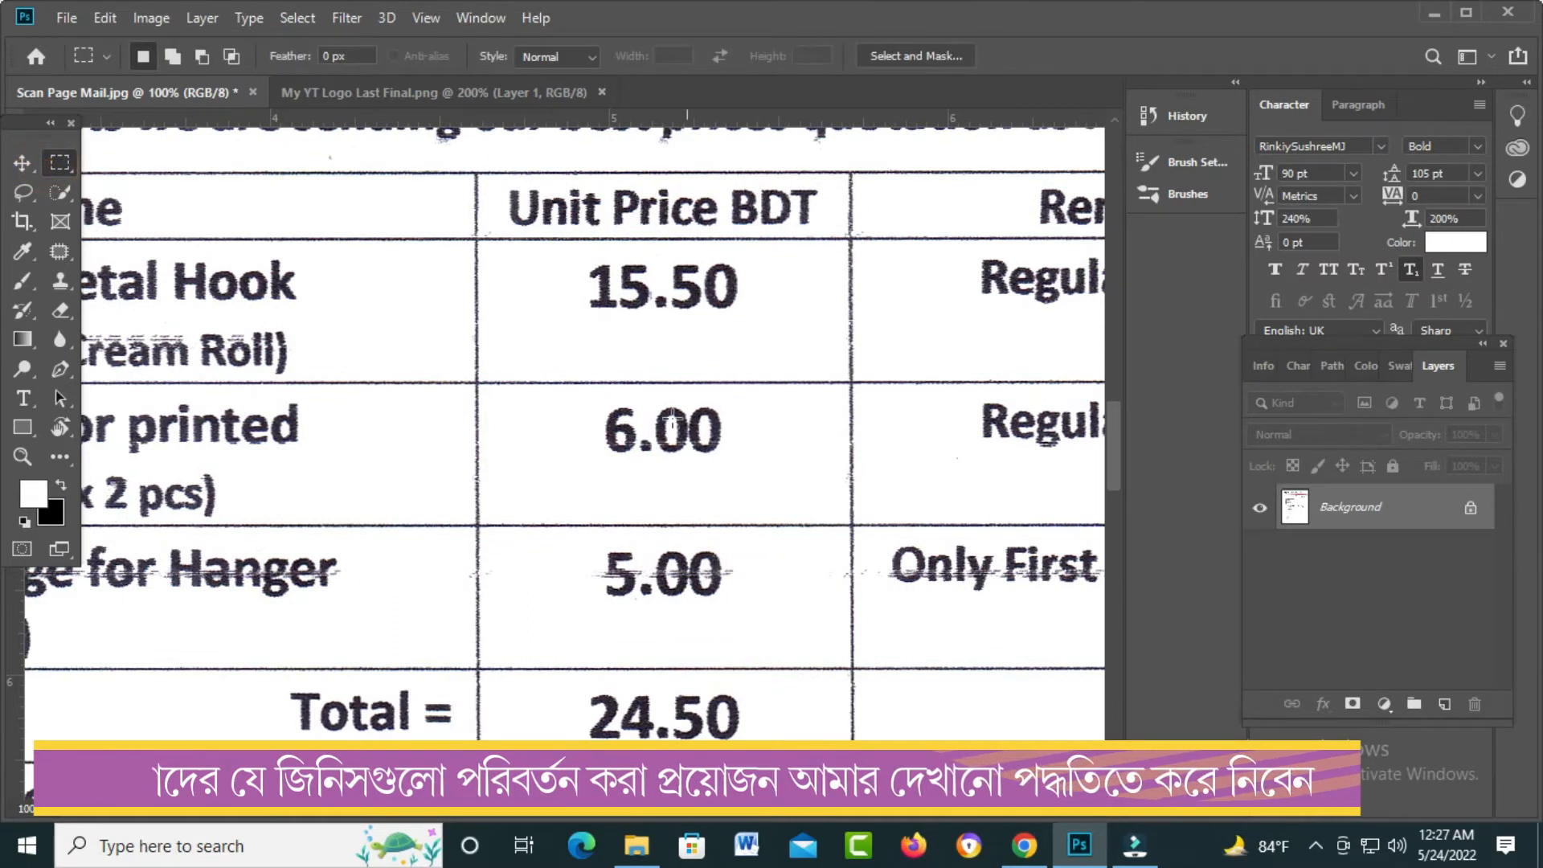
drag(604, 398, 638, 462)
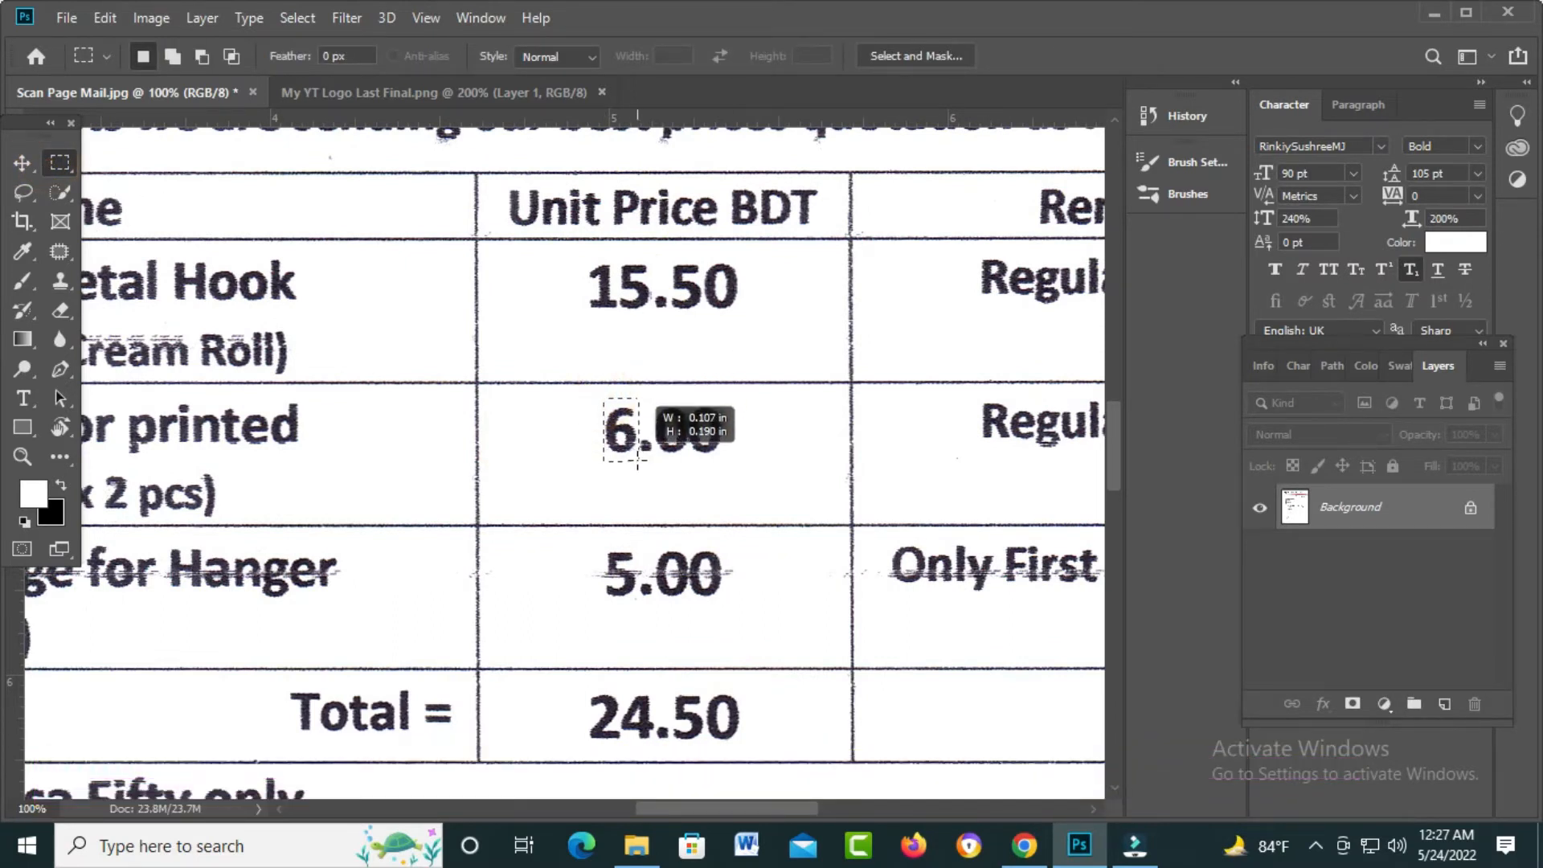
click(23, 163)
drag(626, 445, 675, 444)
key(Right)
key(Right)
key(Right)
key(Up)
scroll(683, 550, down, 1)
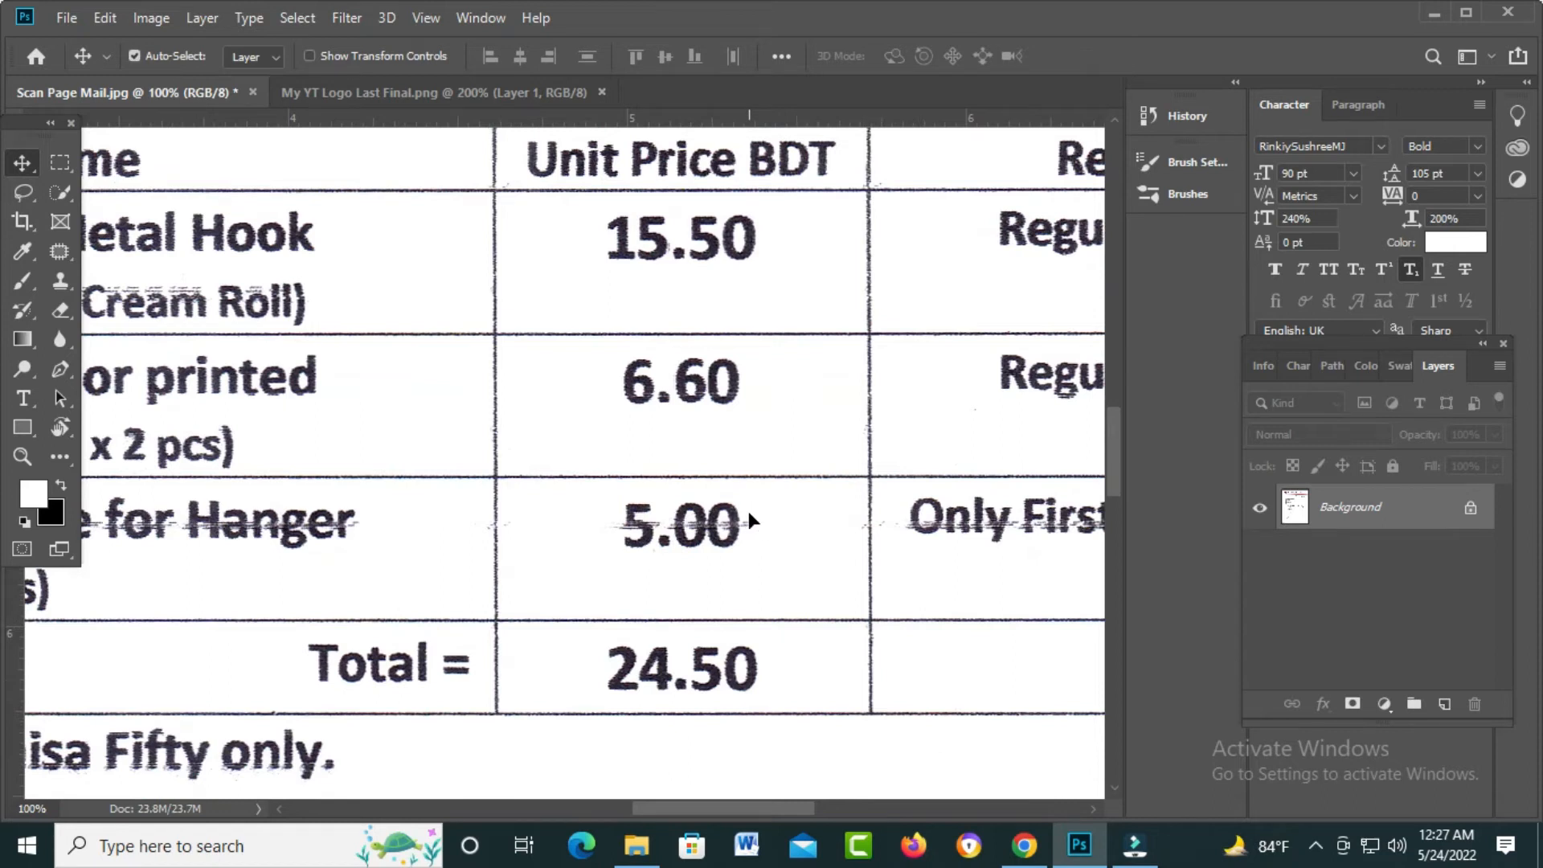
key(ctrl+z)
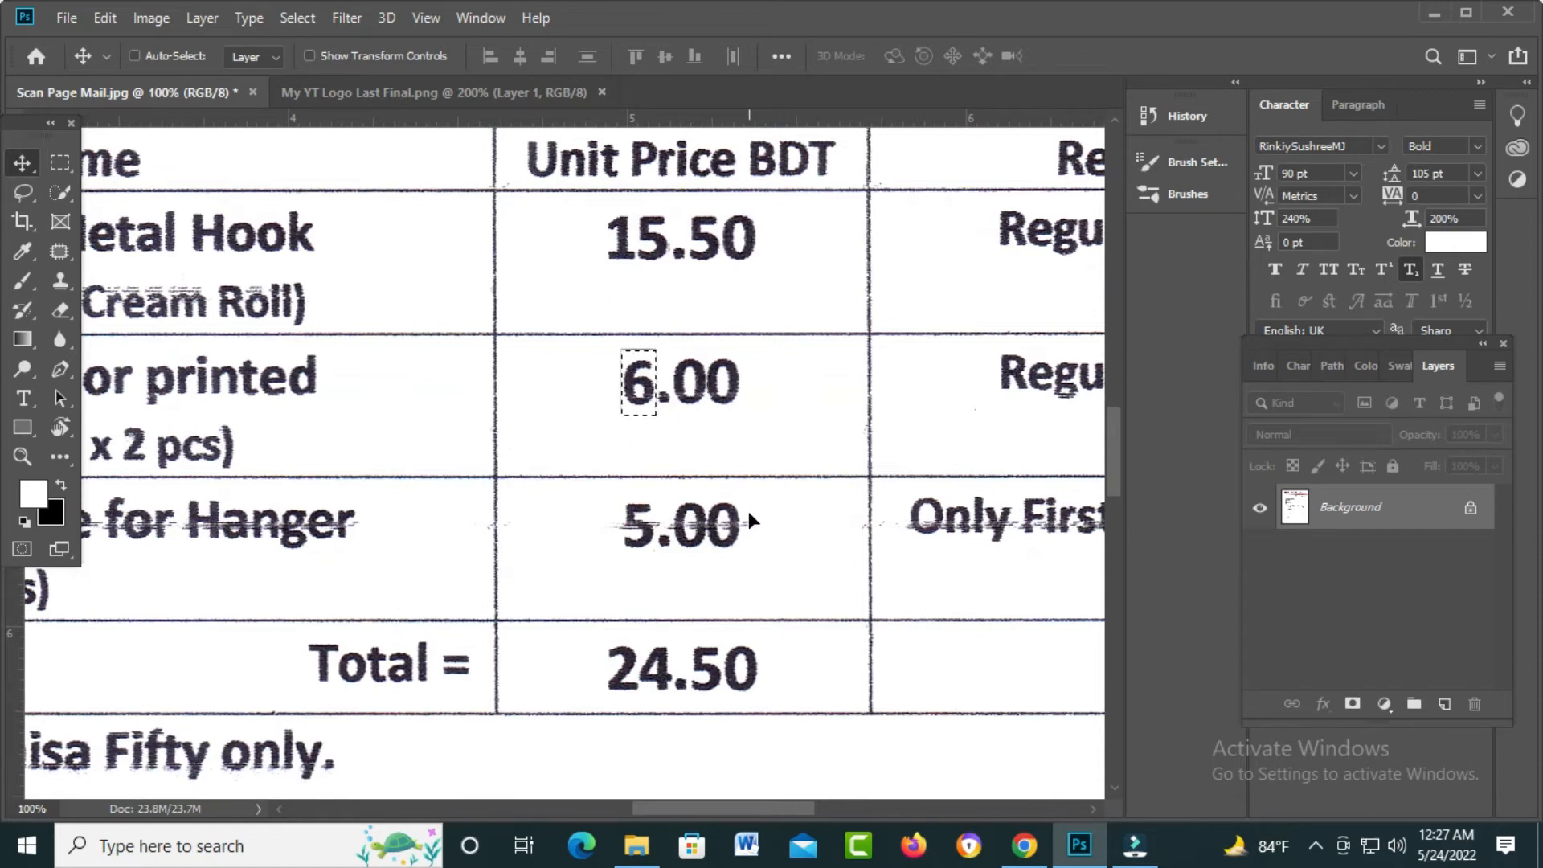
key(ctrl+shift+z)
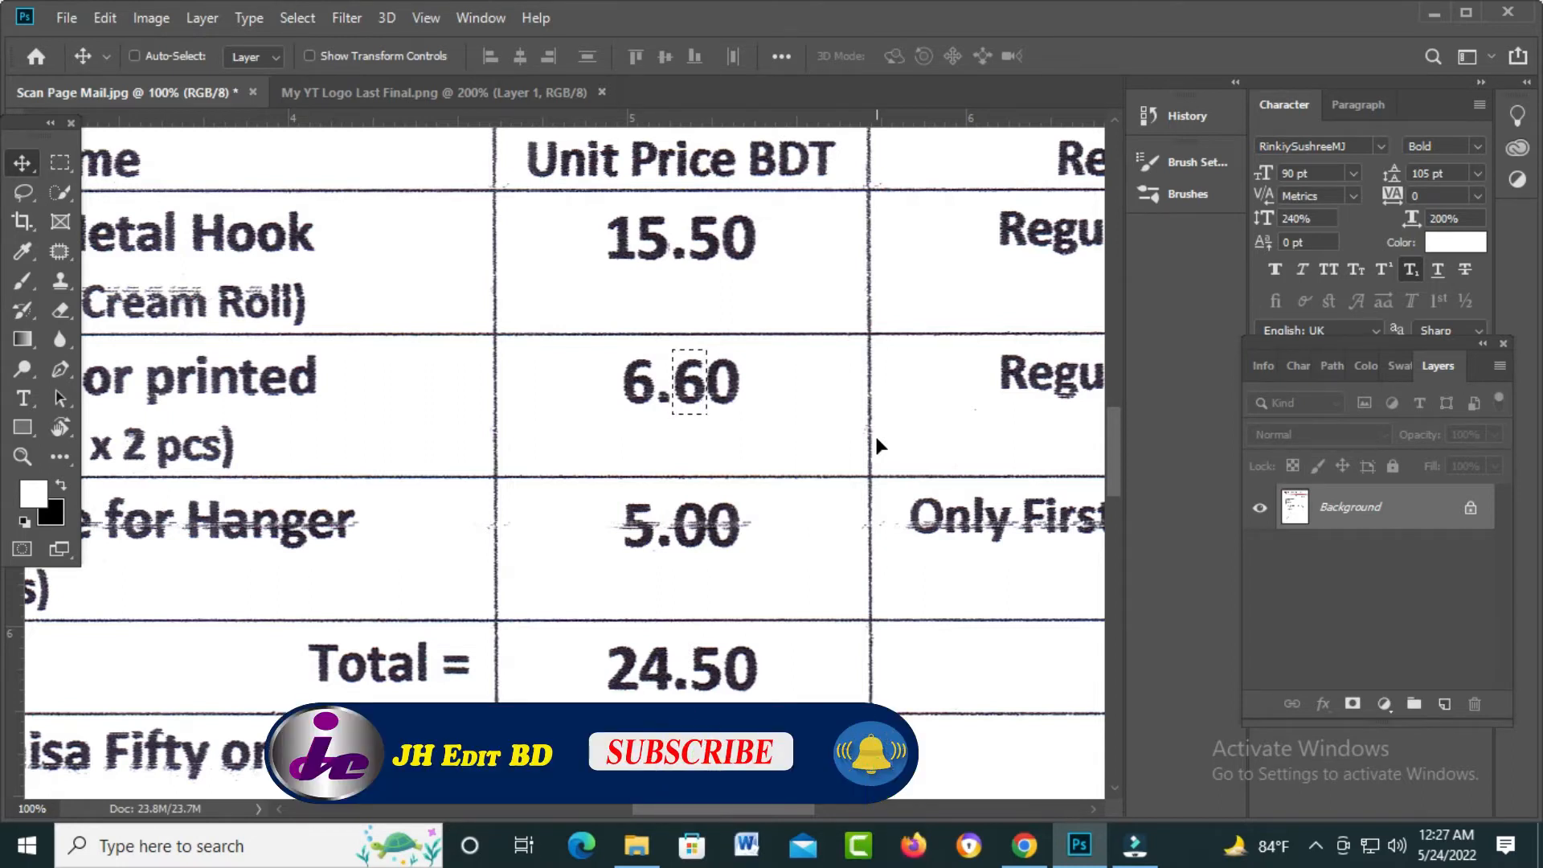
key(ctrl+d)
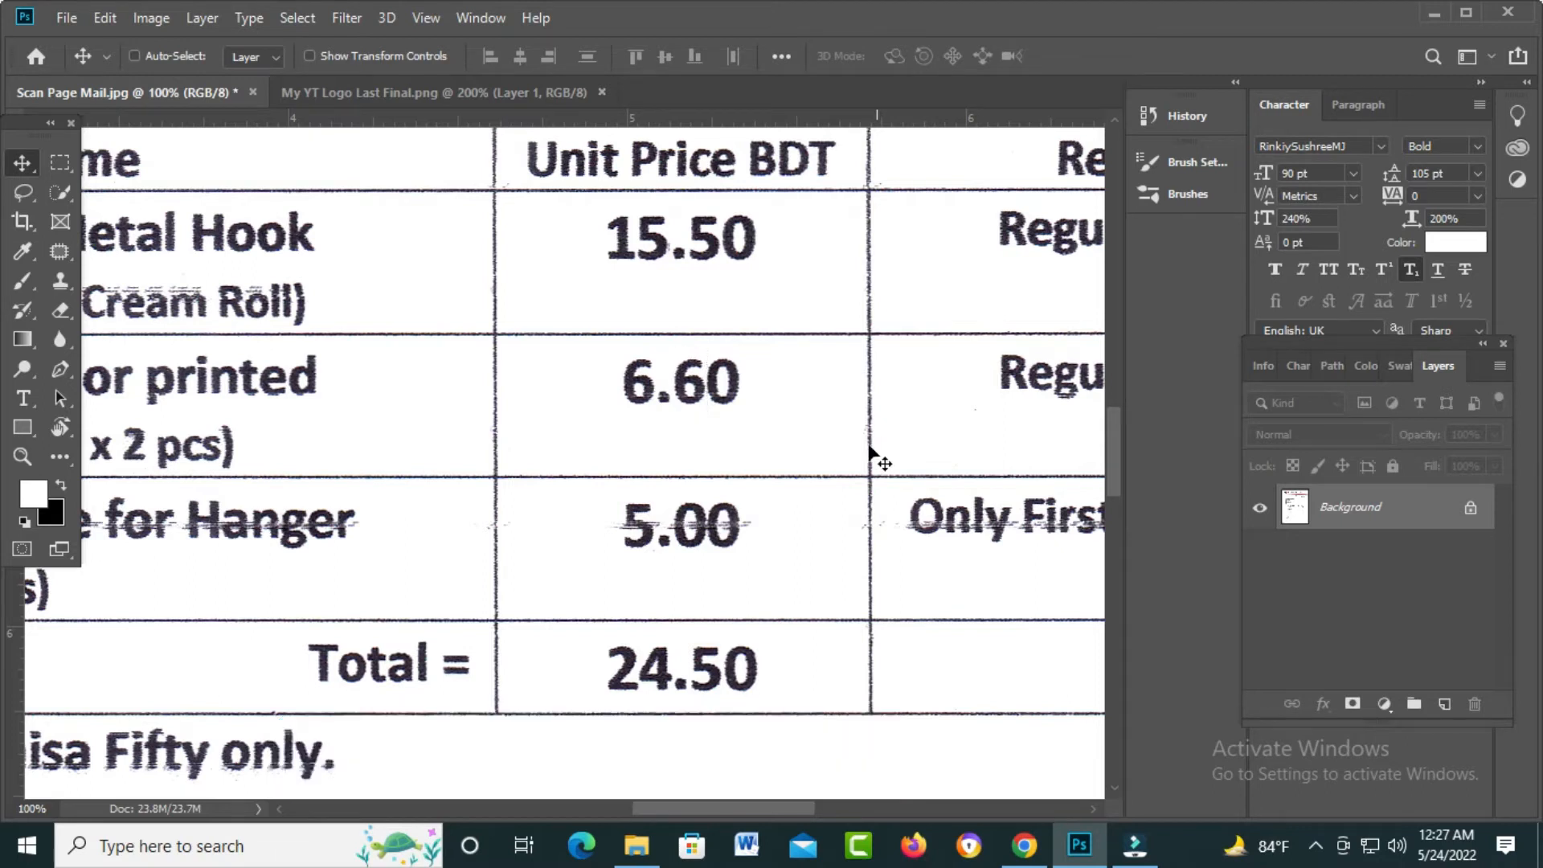
Select the 5 in the third row's unit price and copy it over both decimal zeros to make 5.55
click(56, 163)
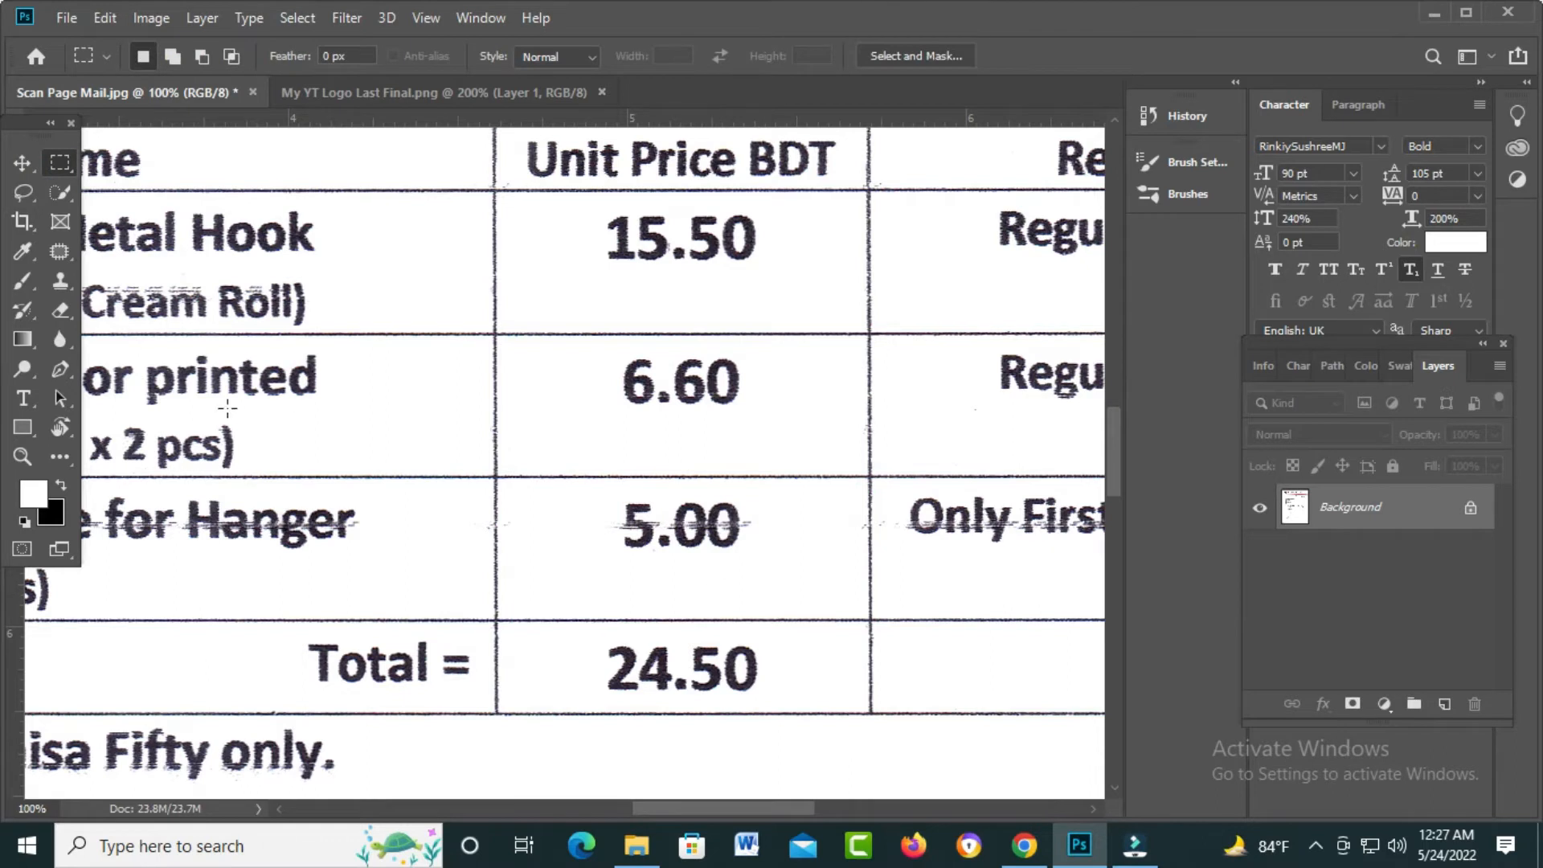
click(58, 161)
drag(617, 502, 655, 550)
key(v)
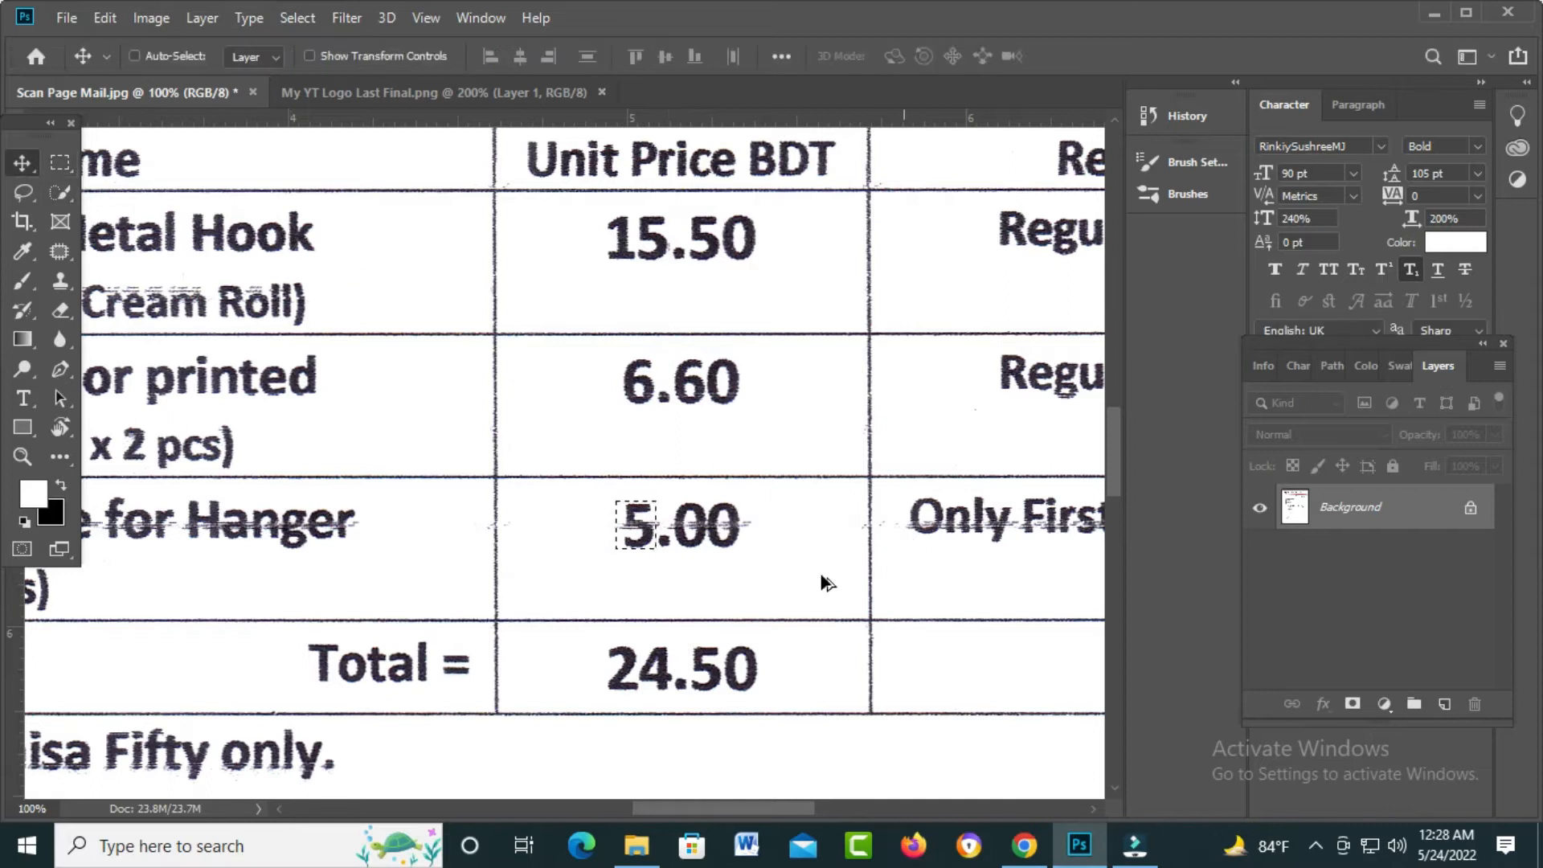
drag(626, 537, 734, 549)
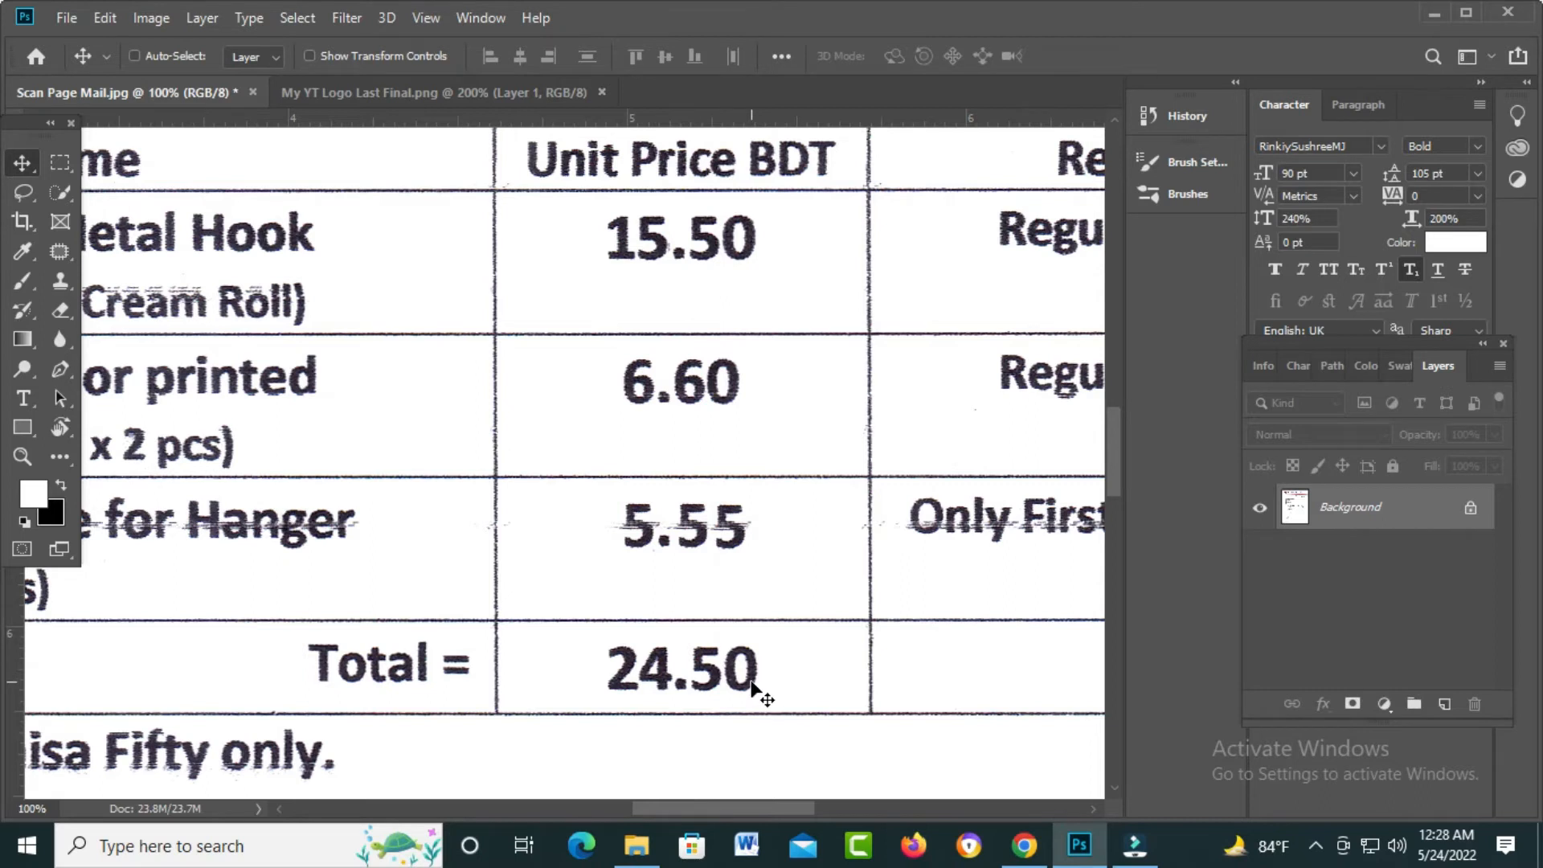
Review the letter from its heading and recipient block down to the edited unit prices in the table
key(ctrl+minus)
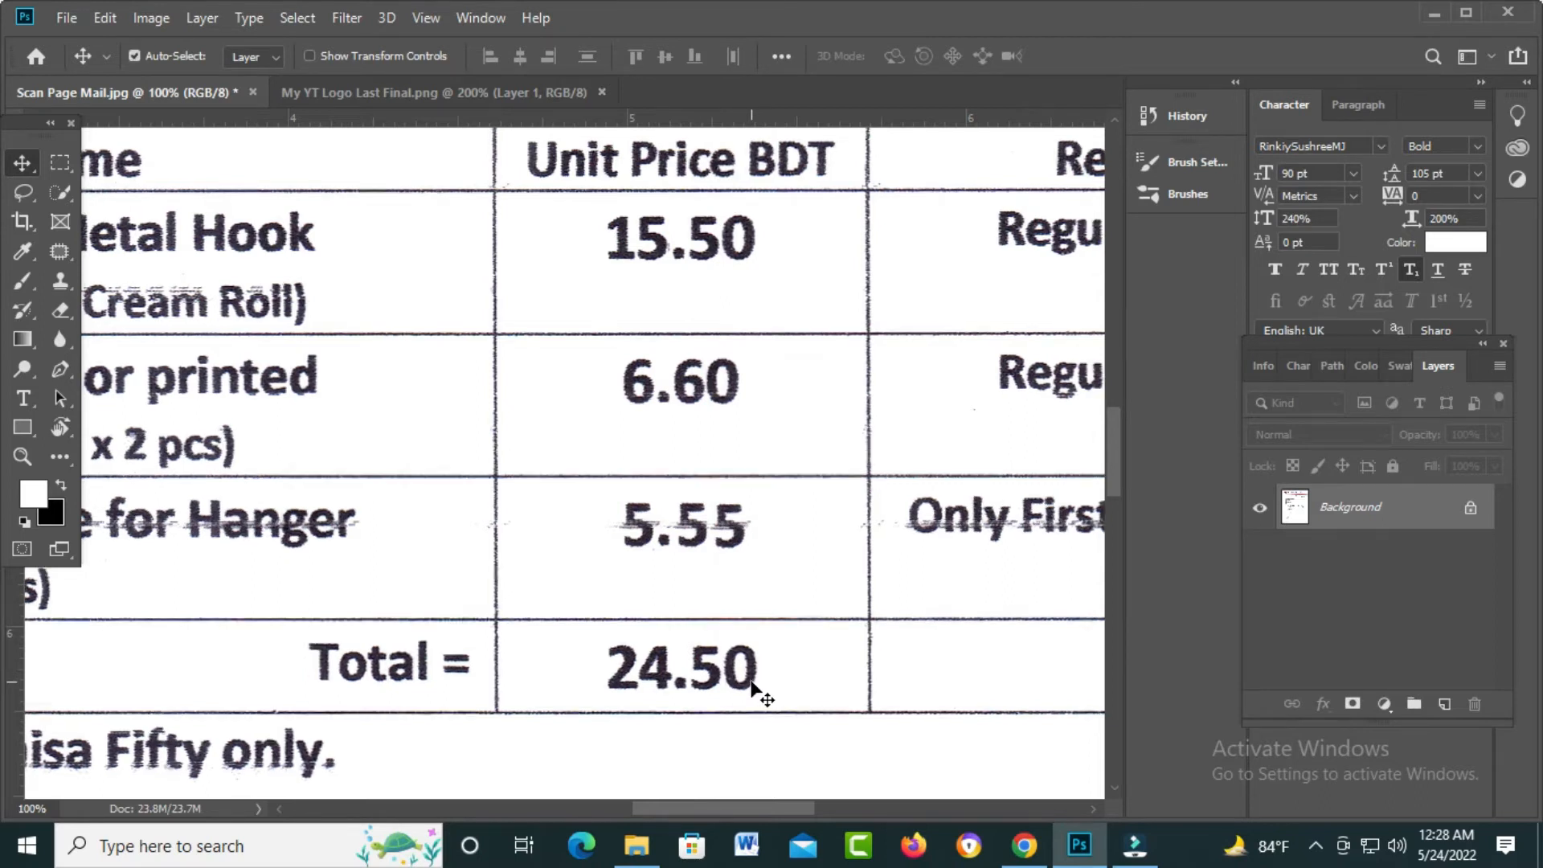
drag(469, 526, 688, 520)
drag(415, 593, 623, 470)
mouse_move(588, 632)
mouse_down()
mouse_move(526, 512)
mouse_move(641, 516)
mouse_move(457, 586)
mouse_move(471, 503)
mouse_move(654, 558)
mouse_up()
scroll(655, 558, up, 10)
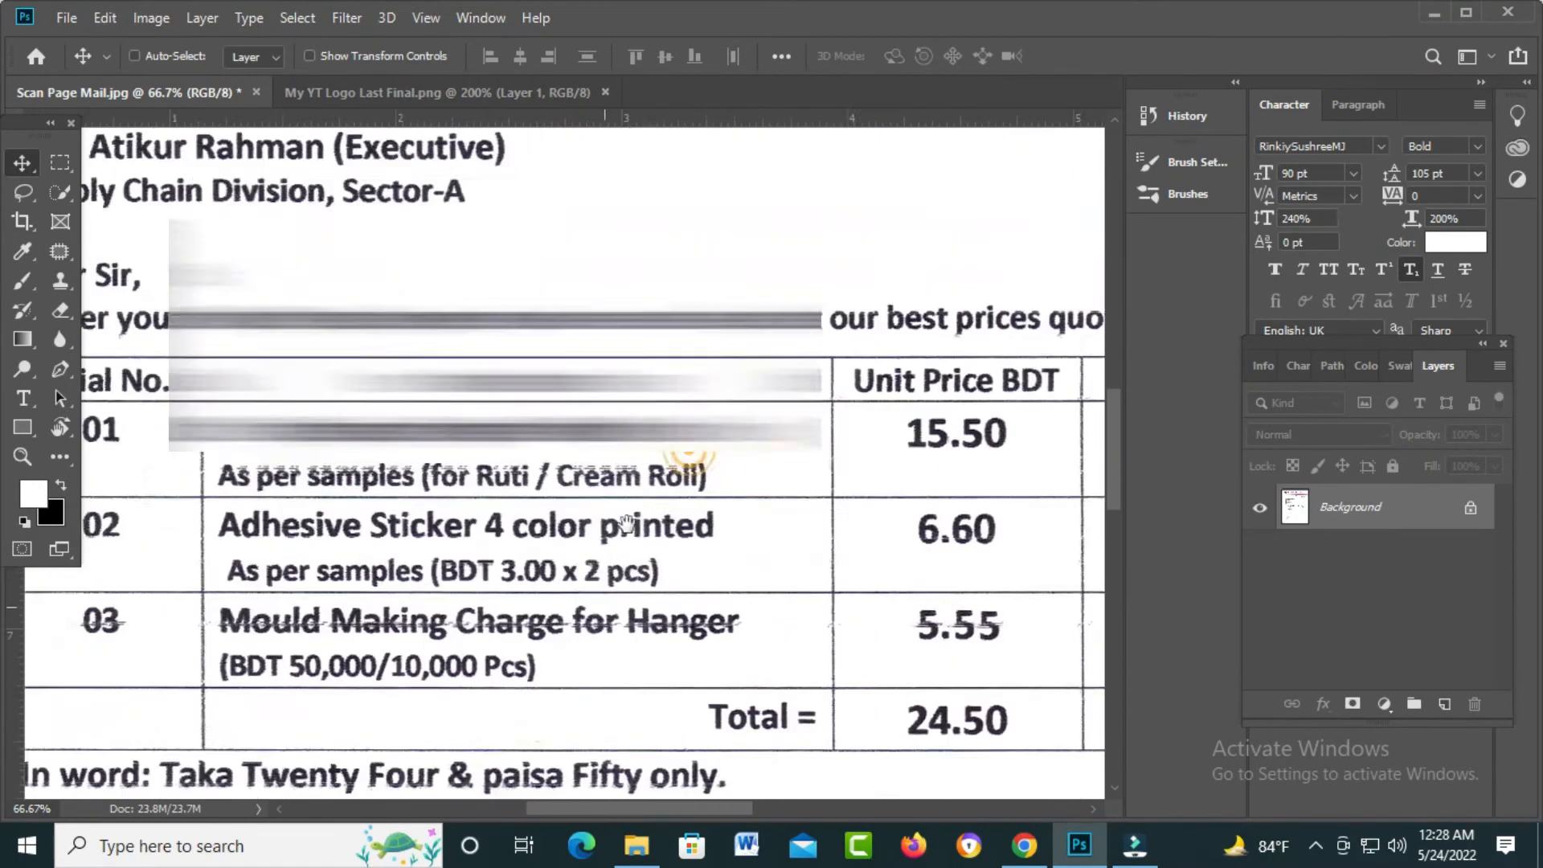
scroll(535, 533, up, 8)
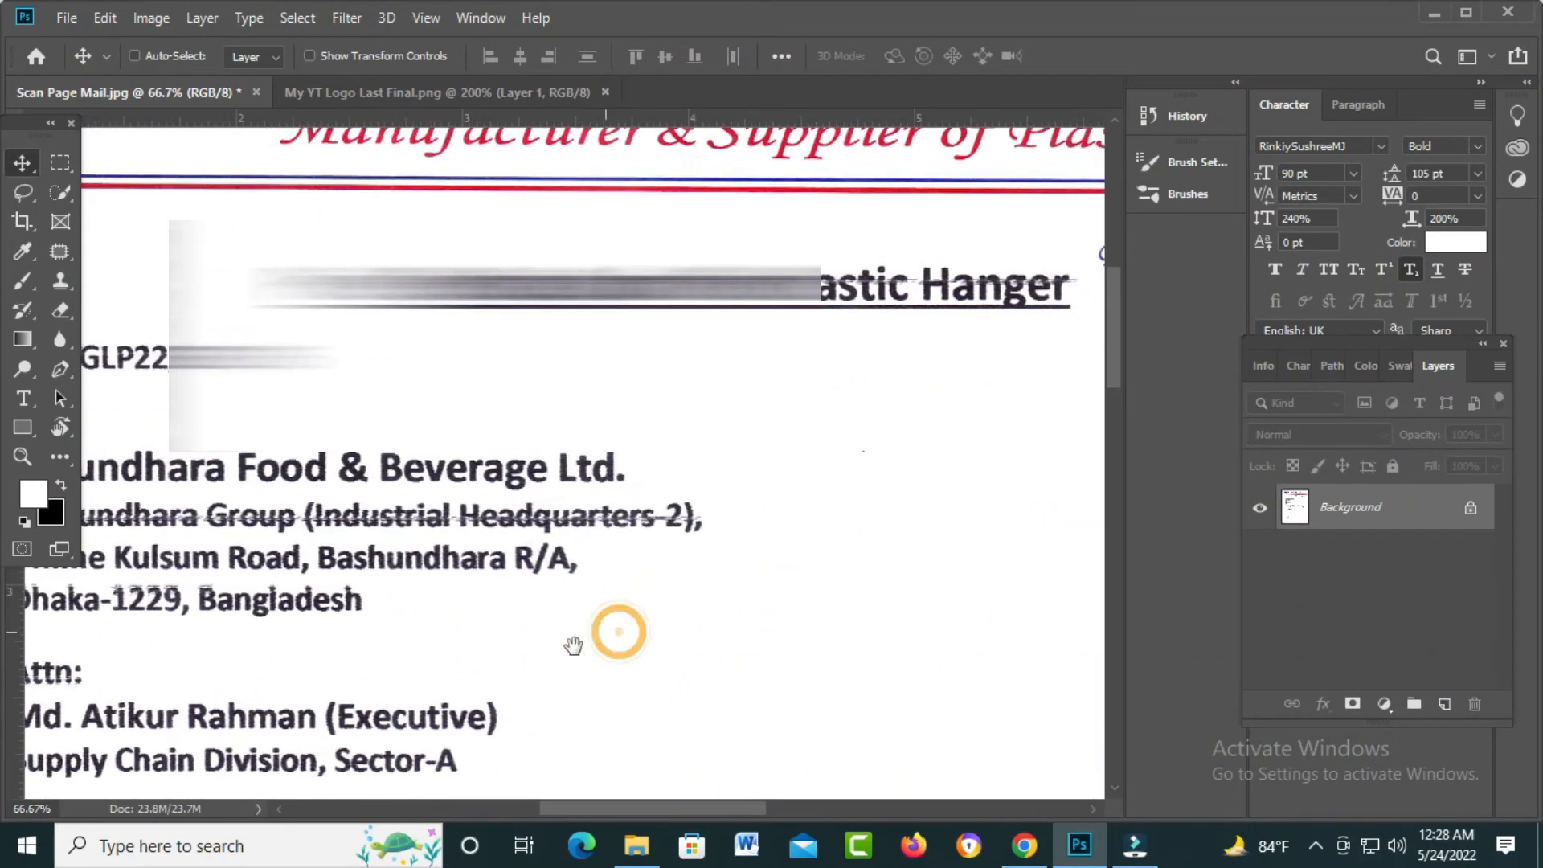
drag(617, 631, 748, 496)
drag(799, 651, 717, 457)
scroll(717, 457, down, 8)
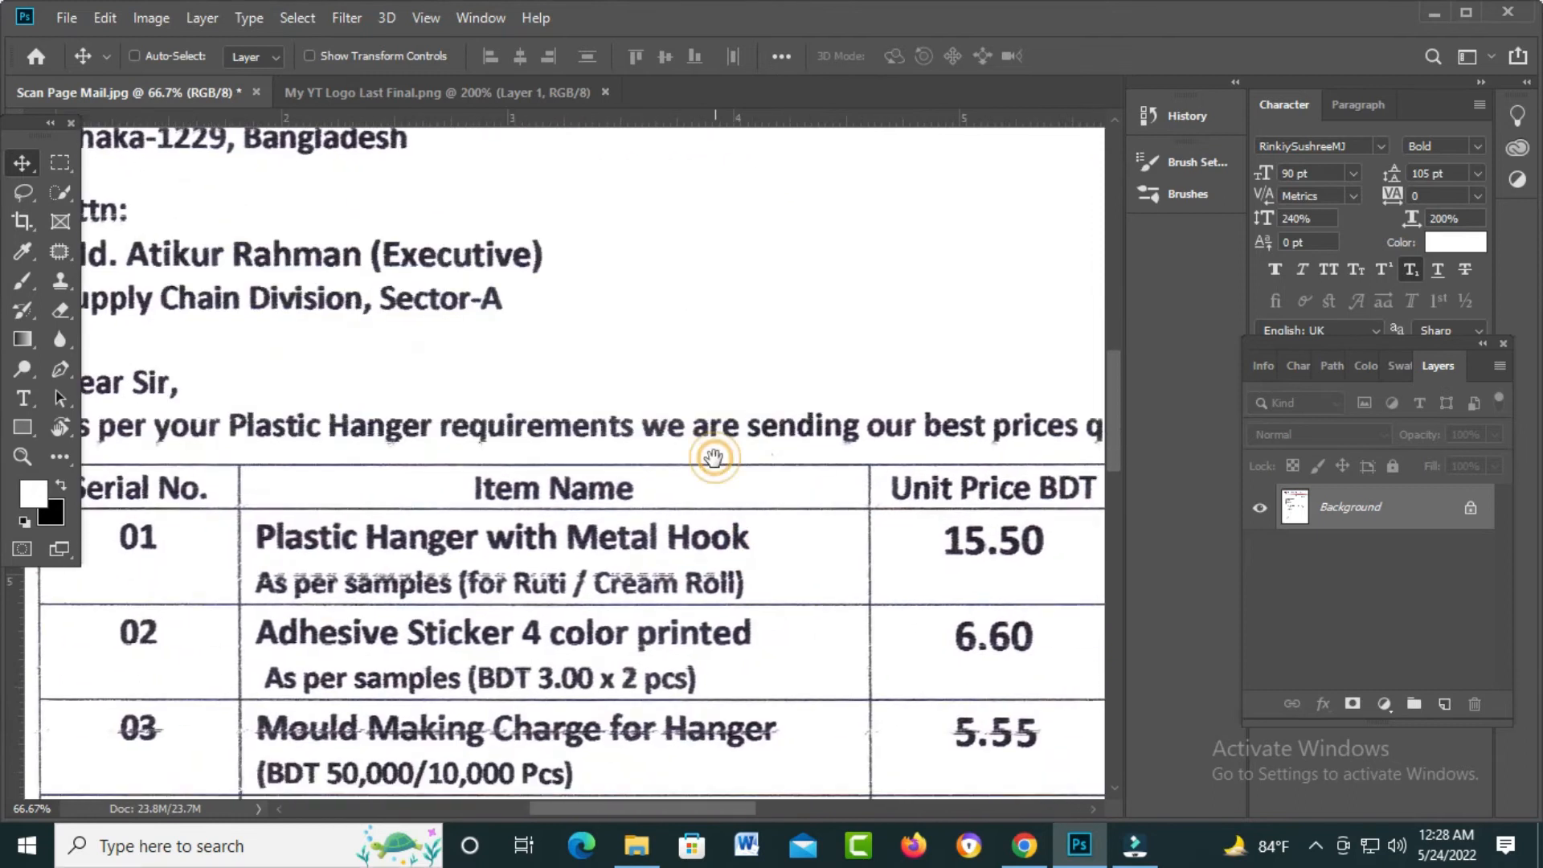
drag(807, 551, 737, 551)
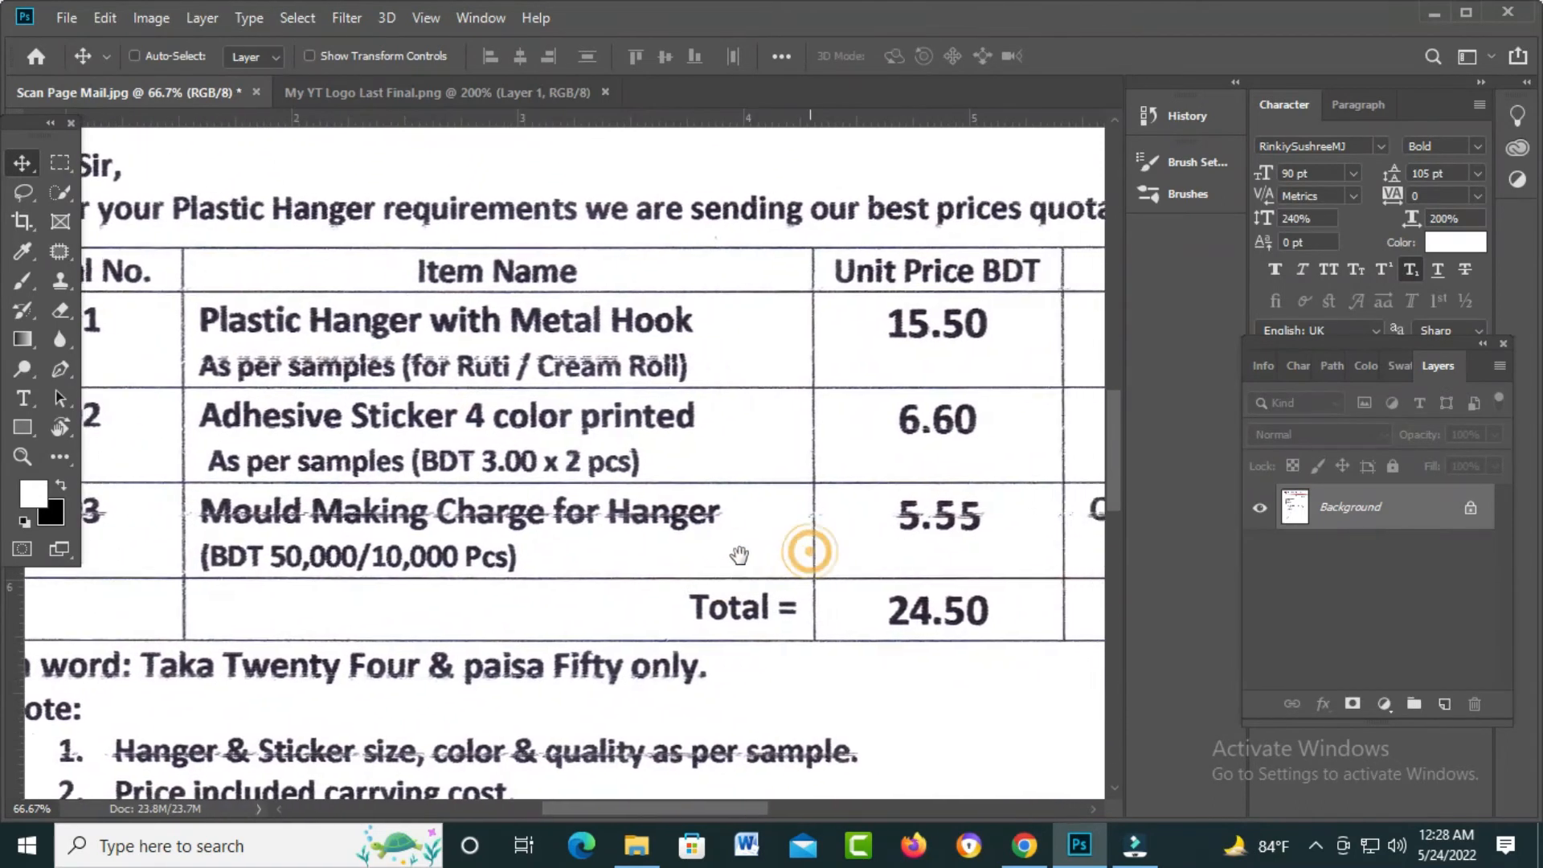
drag(856, 559, 661, 573)
drag(806, 565, 696, 571)
Select the 7 before the 5 in the Cell line below the signature with a rectangular marquee and feather it
drag(751, 529, 907, 482)
drag(591, 594, 812, 501)
drag(679, 595, 840, 386)
drag(649, 661, 878, 527)
drag(641, 755, 686, 498)
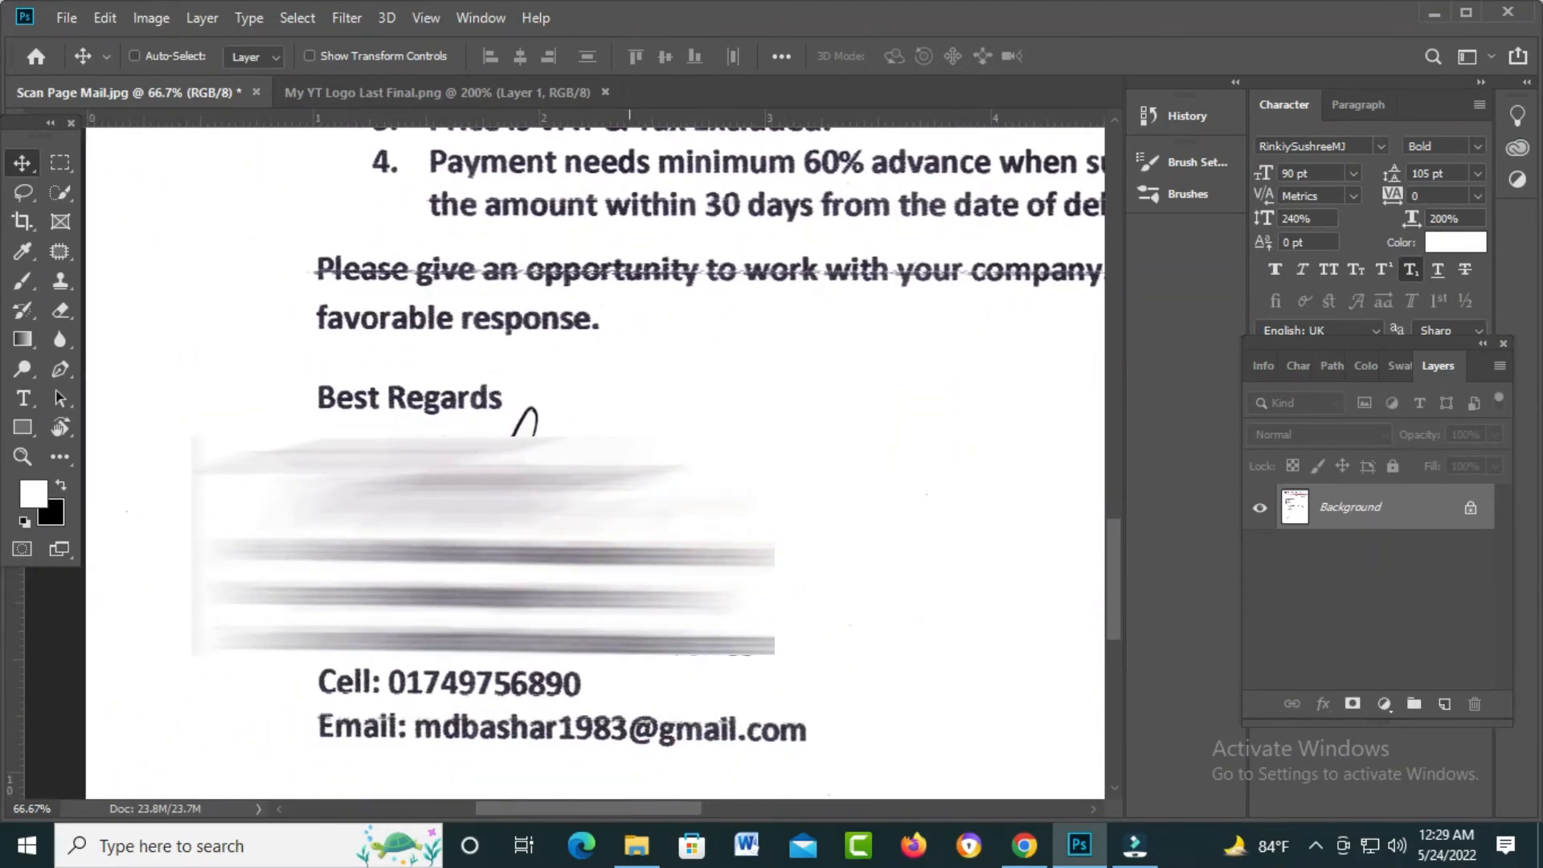
scroll(541, 623, up, 1)
drag(541, 623, 482, 602)
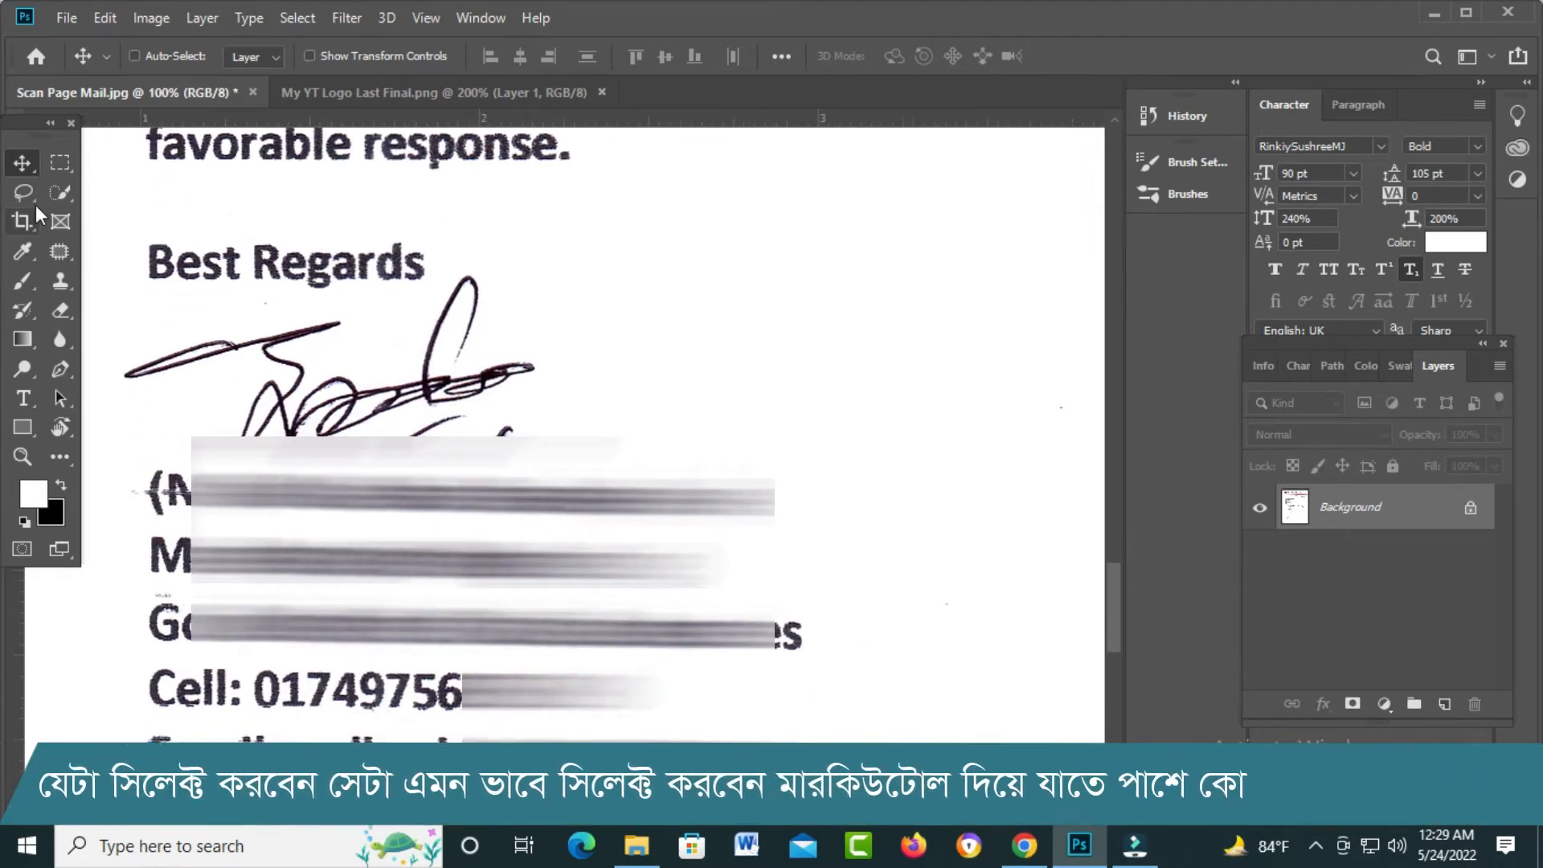
click(49, 163)
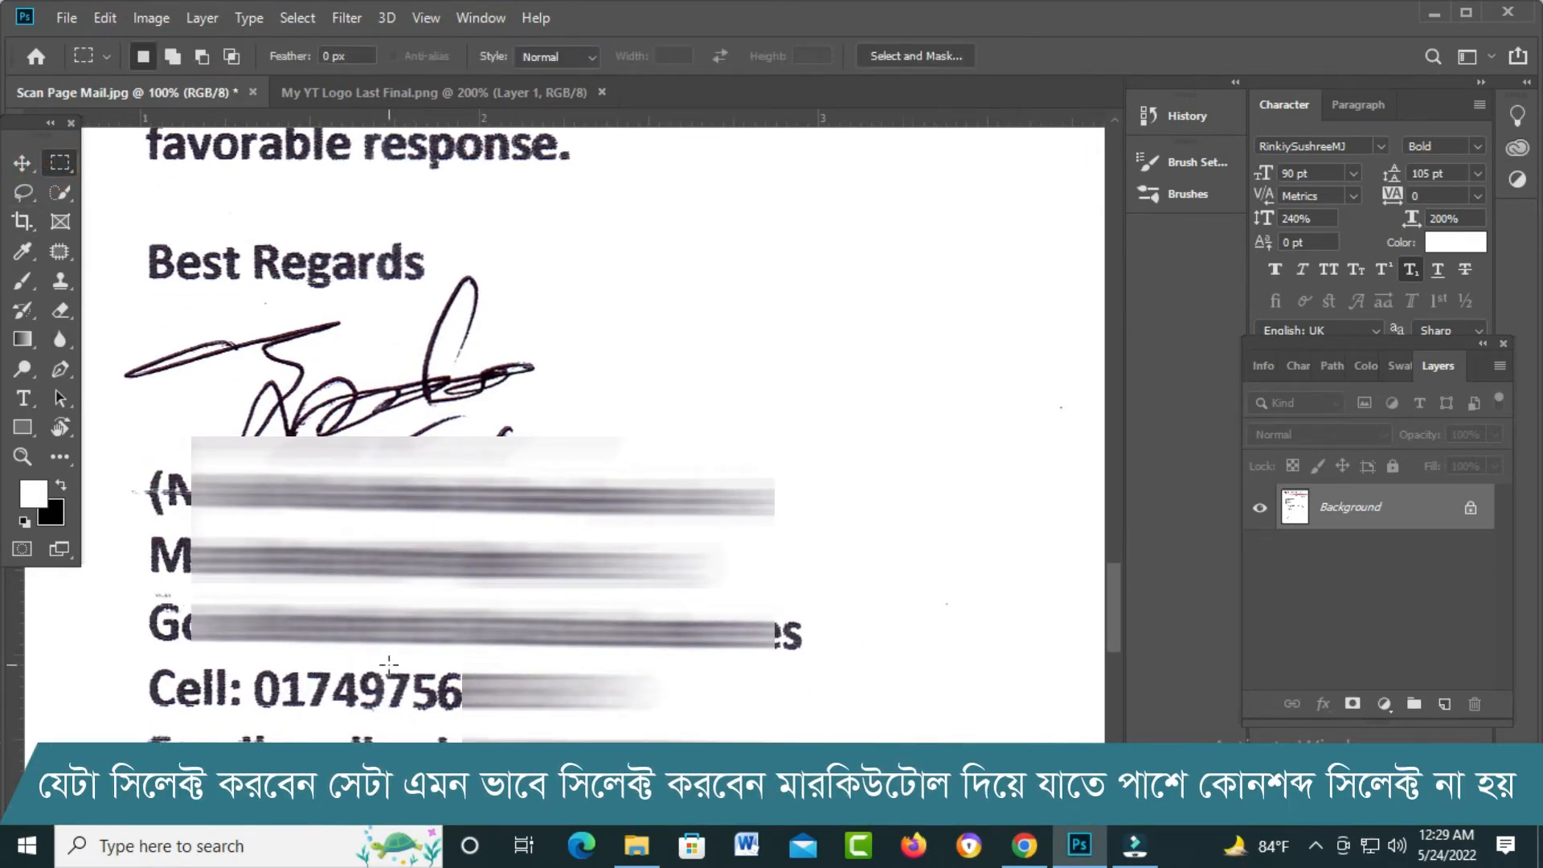
key(Right)
key(Right)
key(Right)
key(shift+F6)
key(Return)
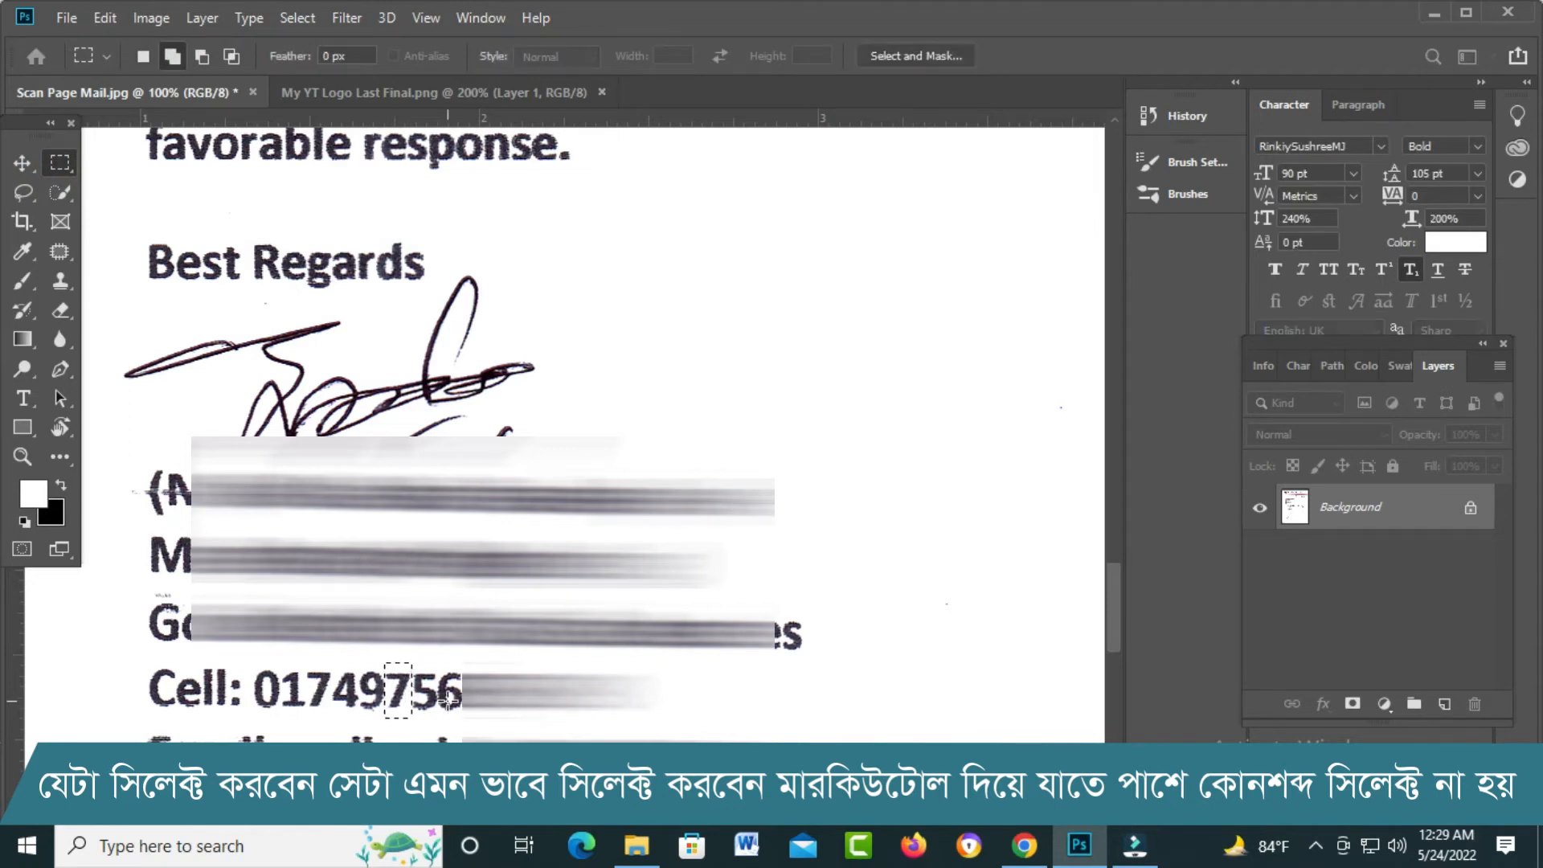
Copy the selected 7 up to the table's Total row and place it over the 4 to make 27.50
key(v)
drag(394, 695, 807, 458)
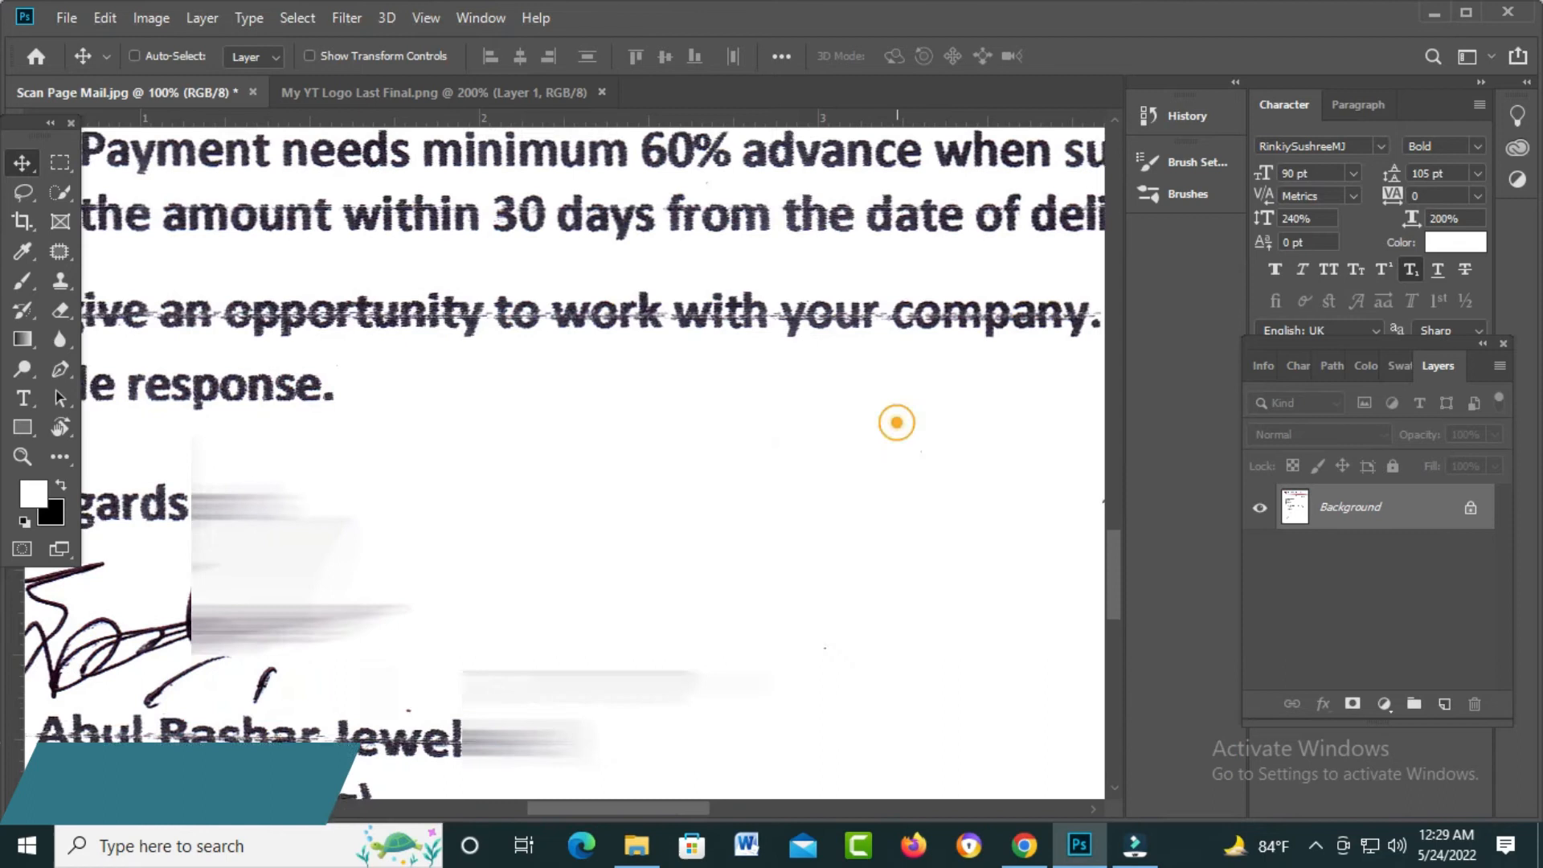
drag(756, 574, 769, 330)
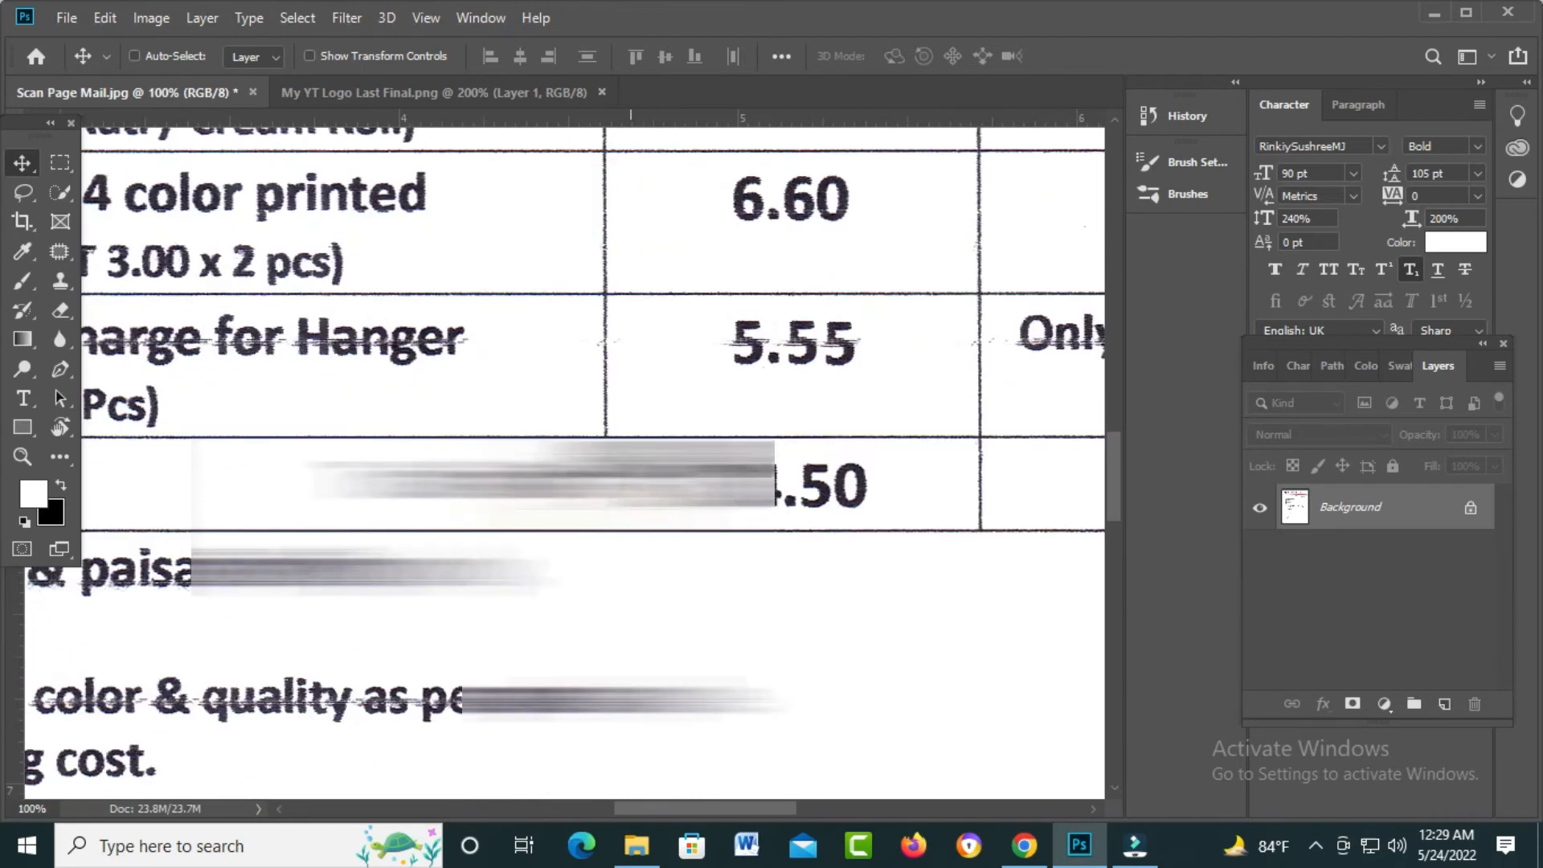
drag(771, 478, 795, 441)
key(ctrl+t)
key(Return)
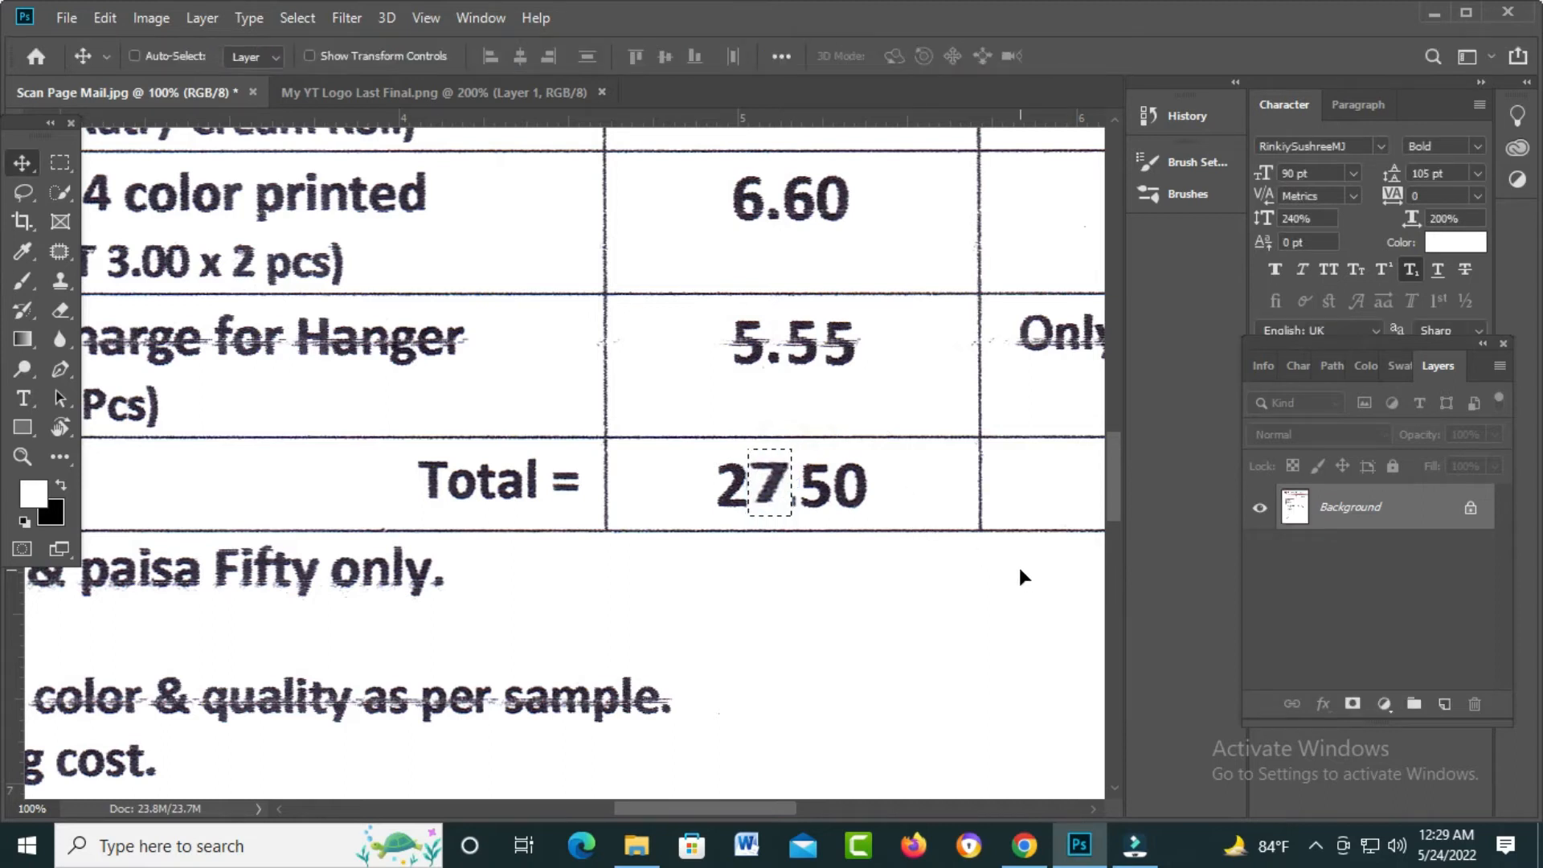
Transform the copied 7 in the Total to 122.86% width and 106.90% height and deselect it
key(ctrl+t)
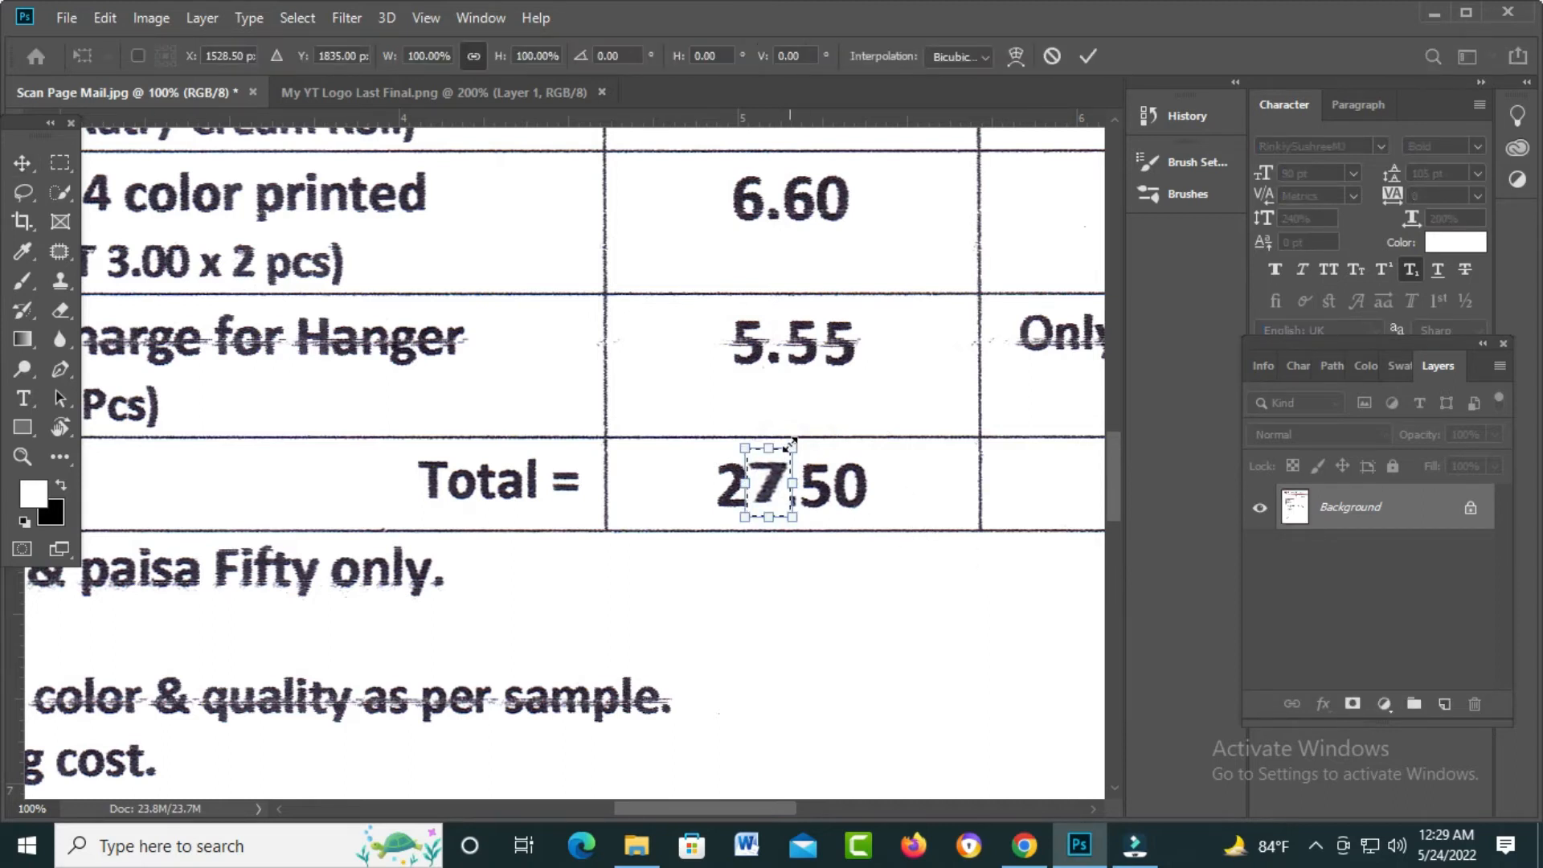
drag(790, 444, 792, 440)
key(Return)
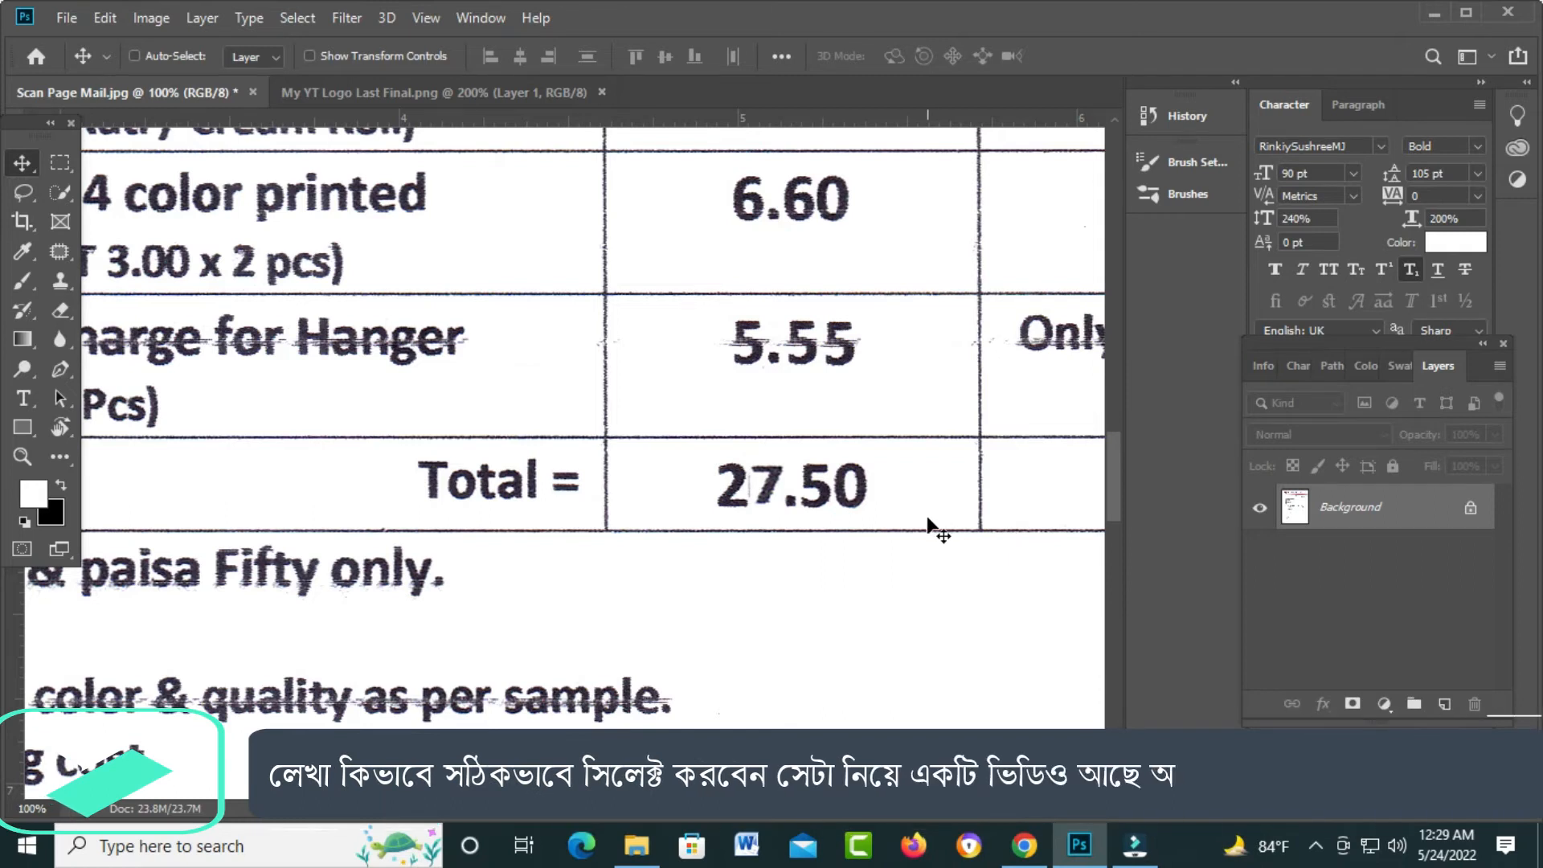
key(ctrl+d)
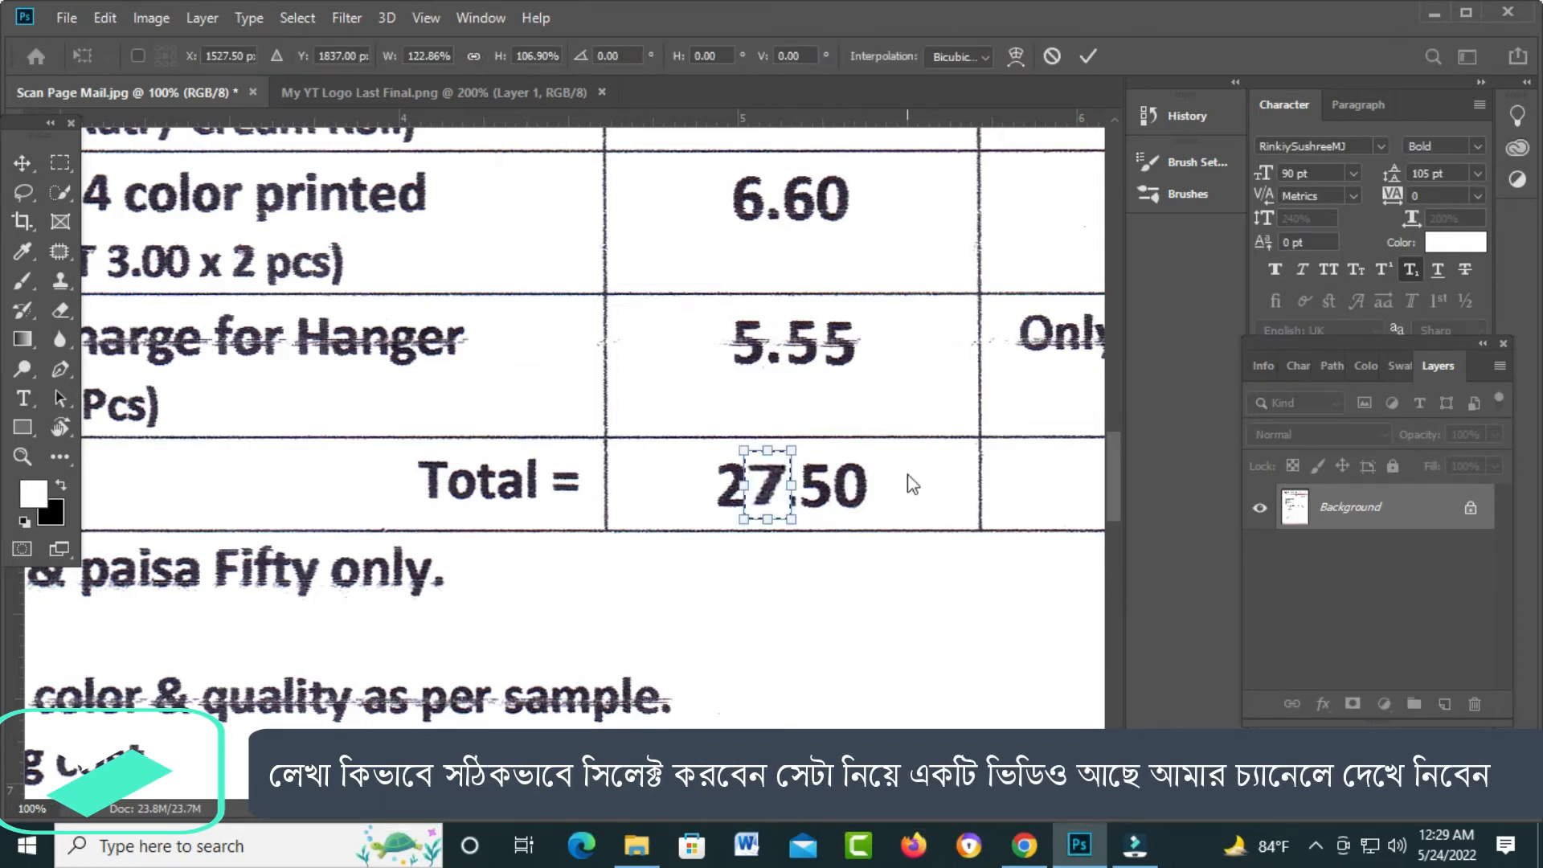
key(Return)
key(ctrl+d)
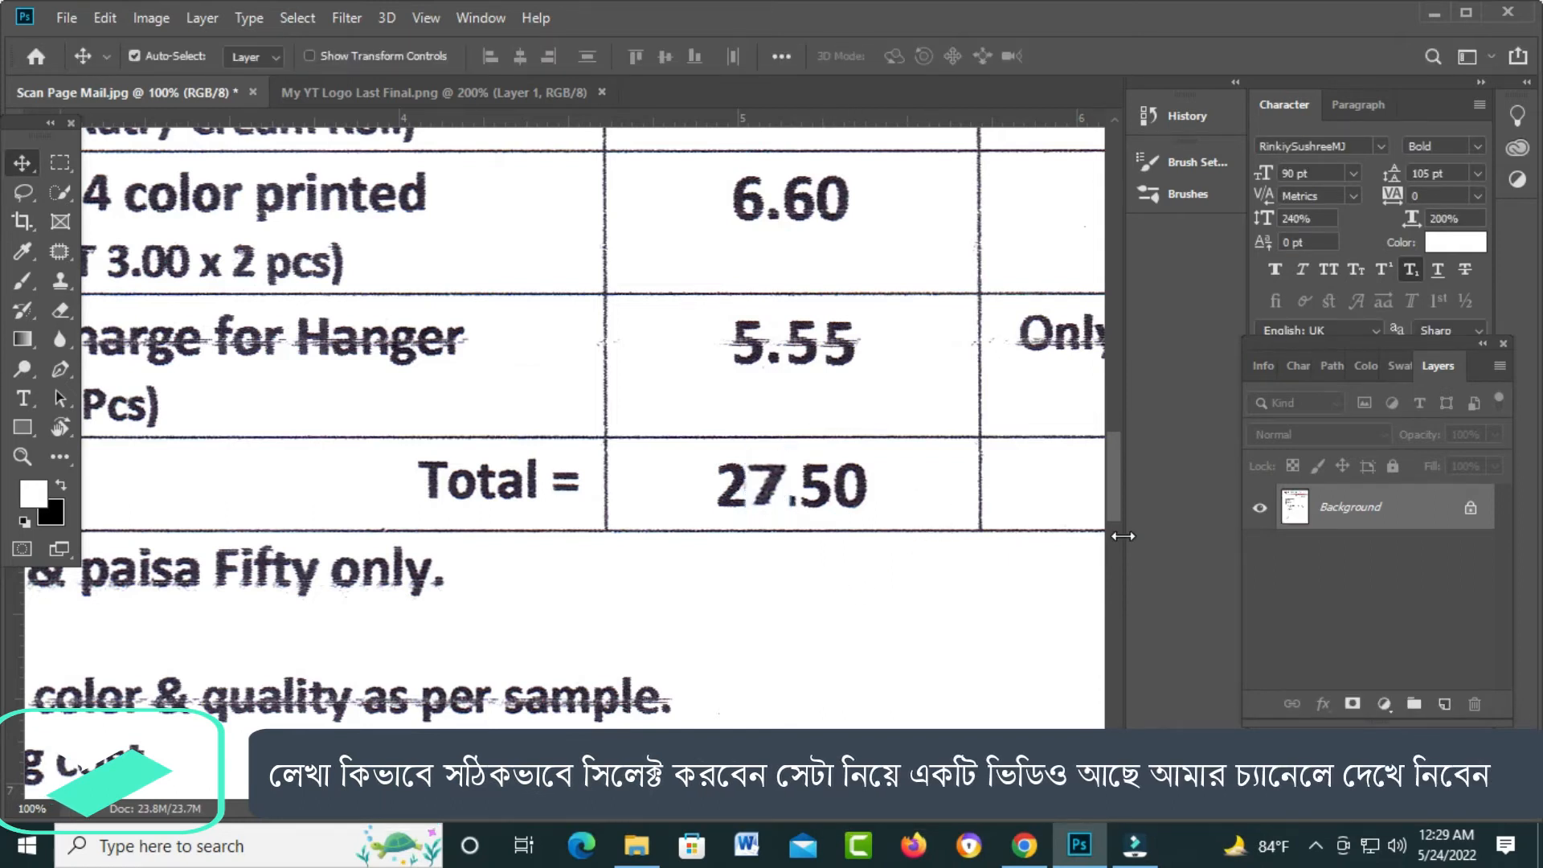
key(Left)
click(753, 329)
key(ctrl+z)
key(ctrl+d)
Select the 60 of 6.60 in the second row and copy it over the Total's decimals to make 27.60
scroll(819, 517, up, 3)
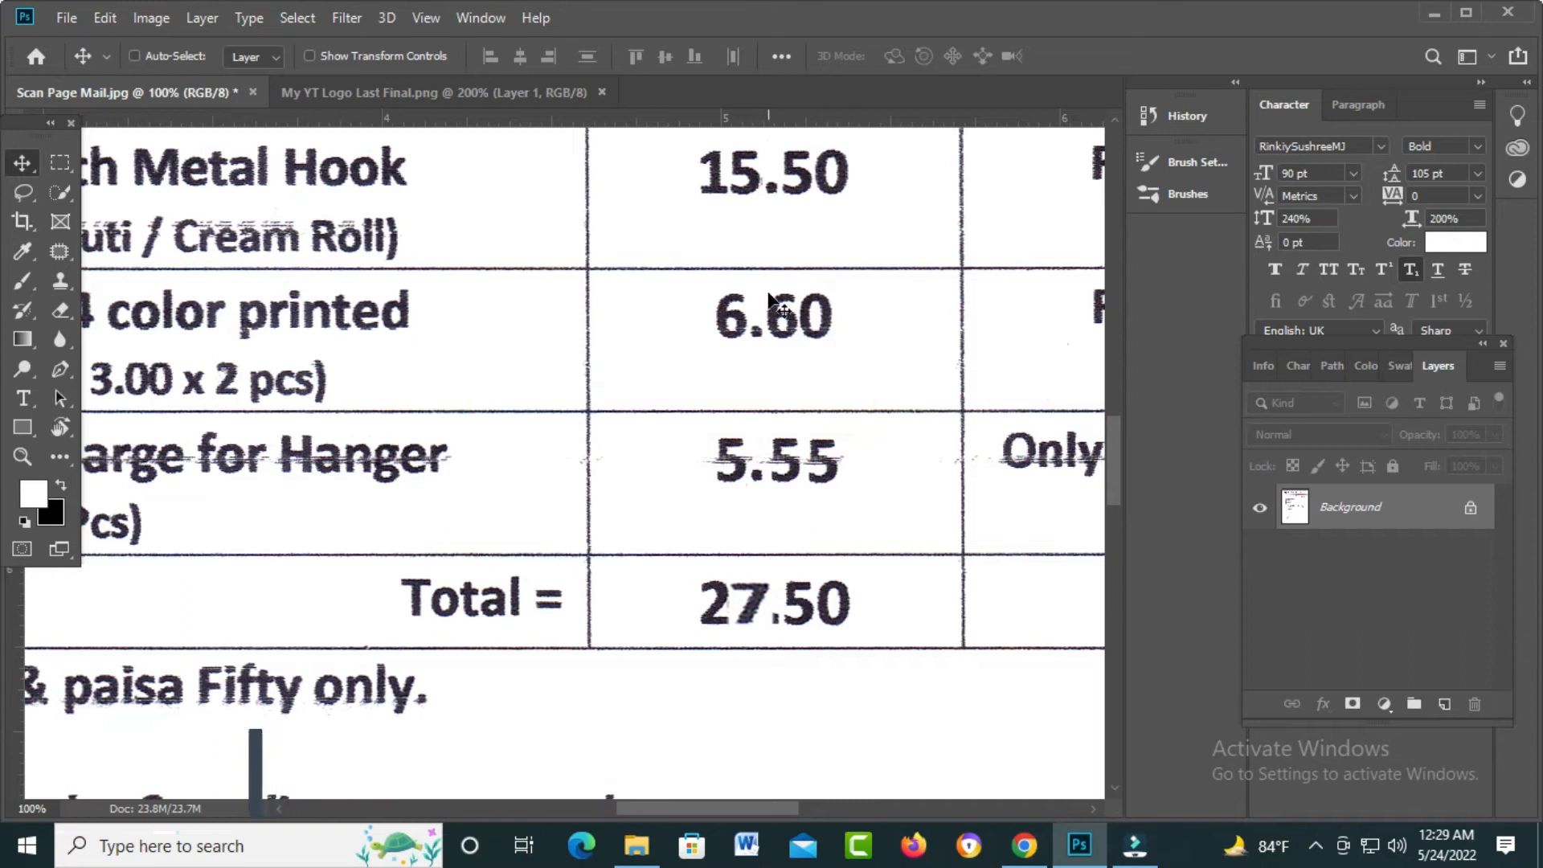
click(55, 163)
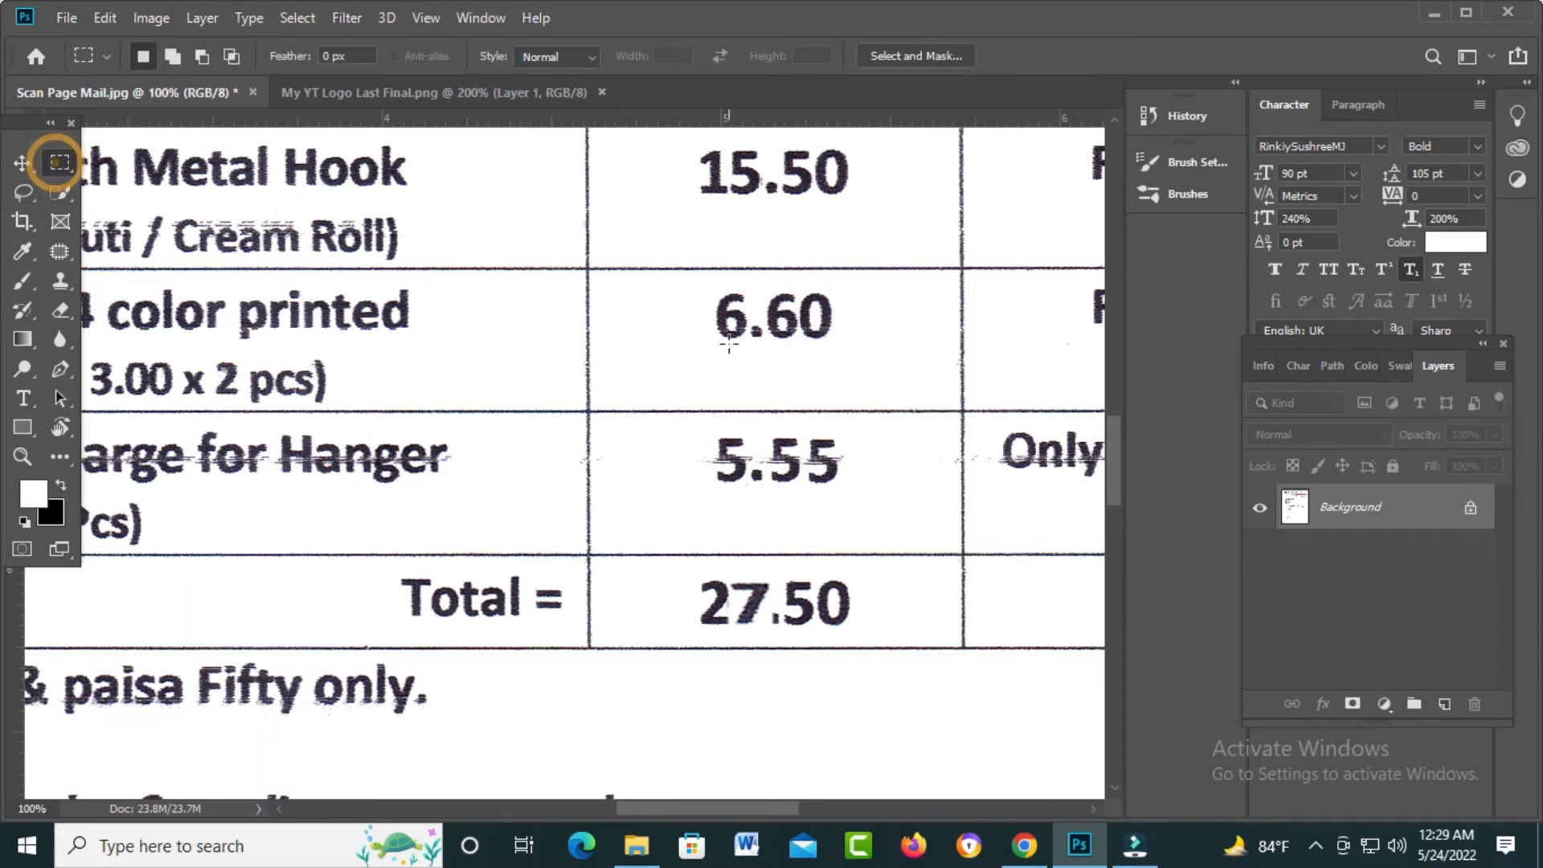
drag(769, 284, 830, 342)
key(ctrl+d)
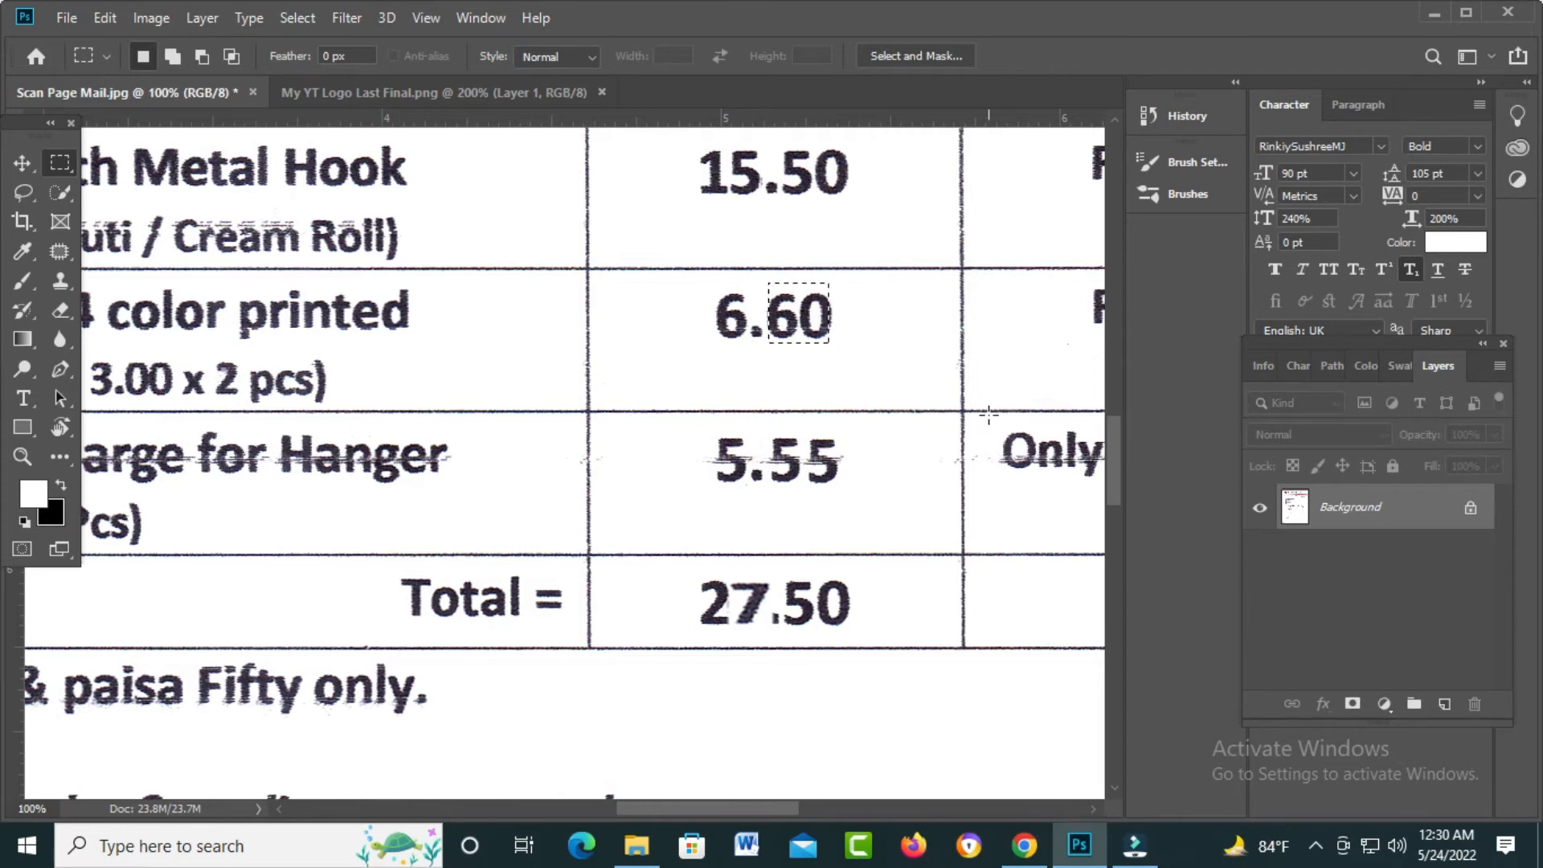
drag(768, 287, 826, 608)
click(32, 159)
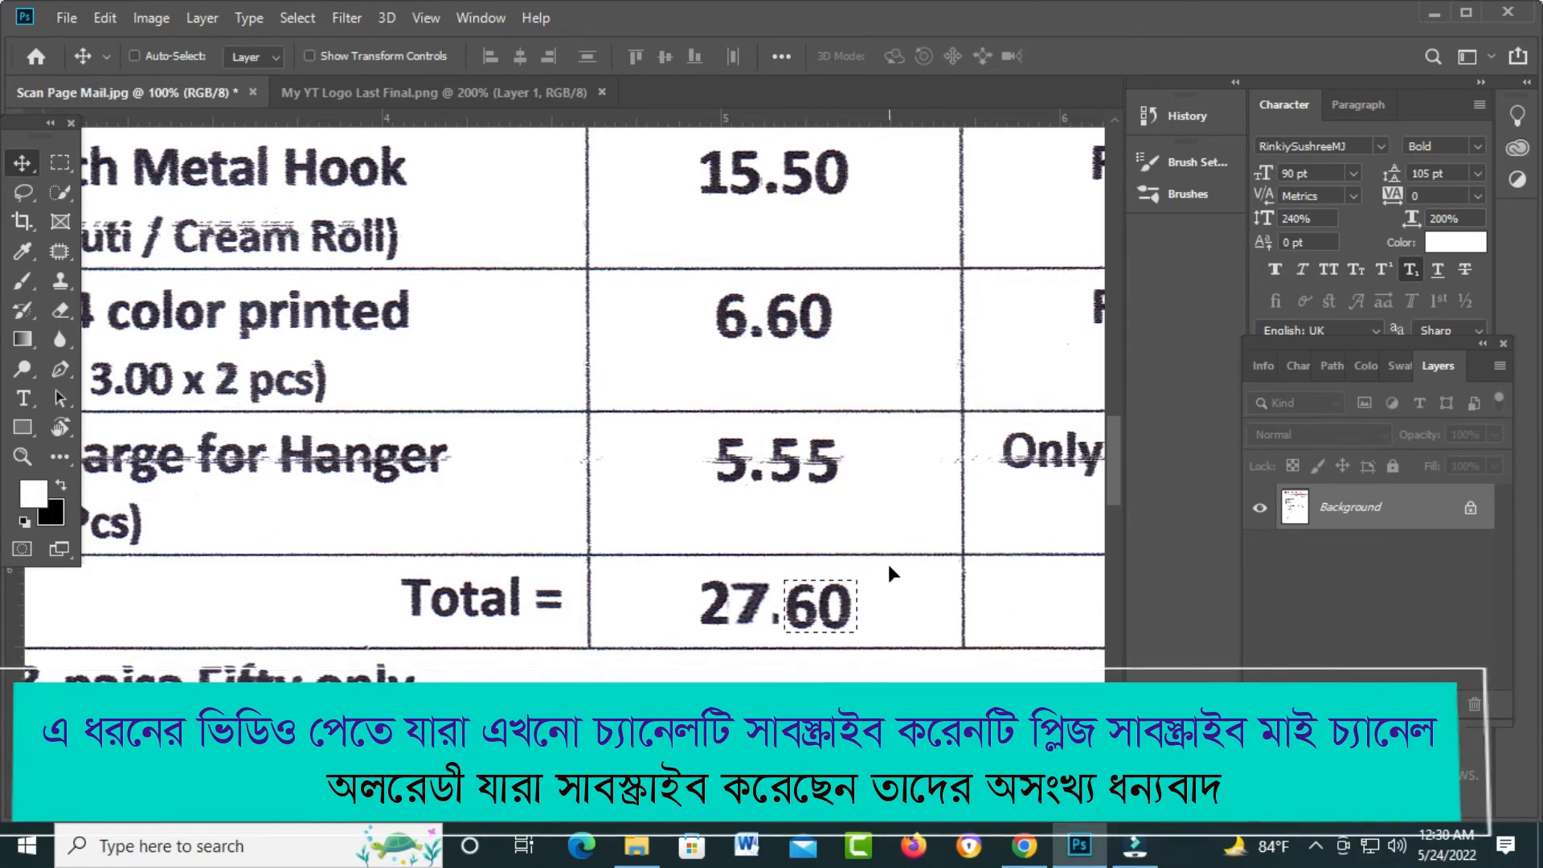
key(ctrl+d)
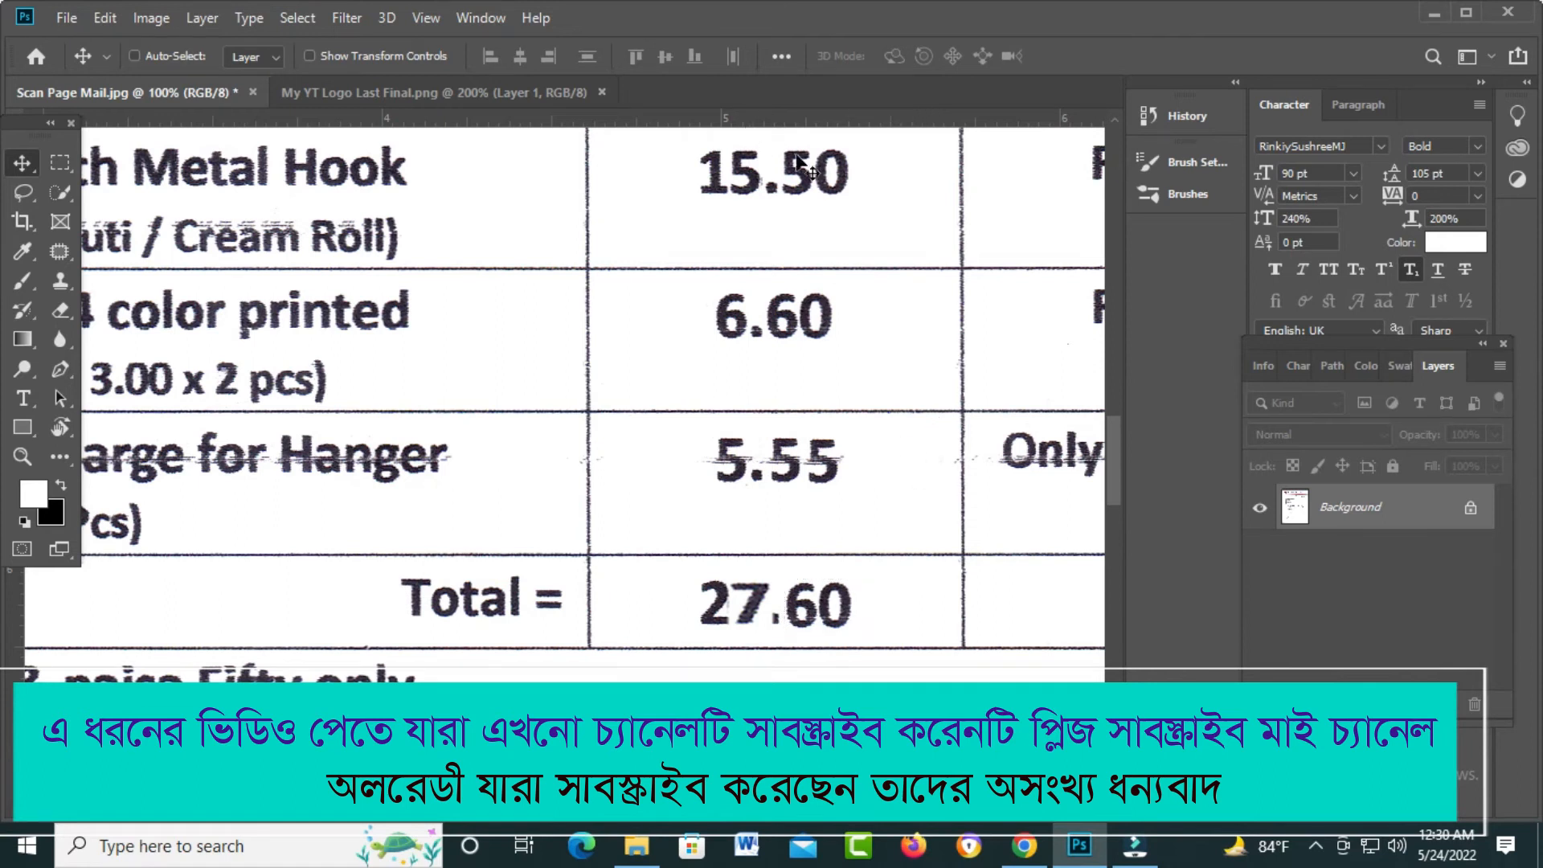
Select the first decimal 5 of 15.50 and copy it over the Total's last digit to make 27.65
key(m)
drag(780, 142, 817, 207)
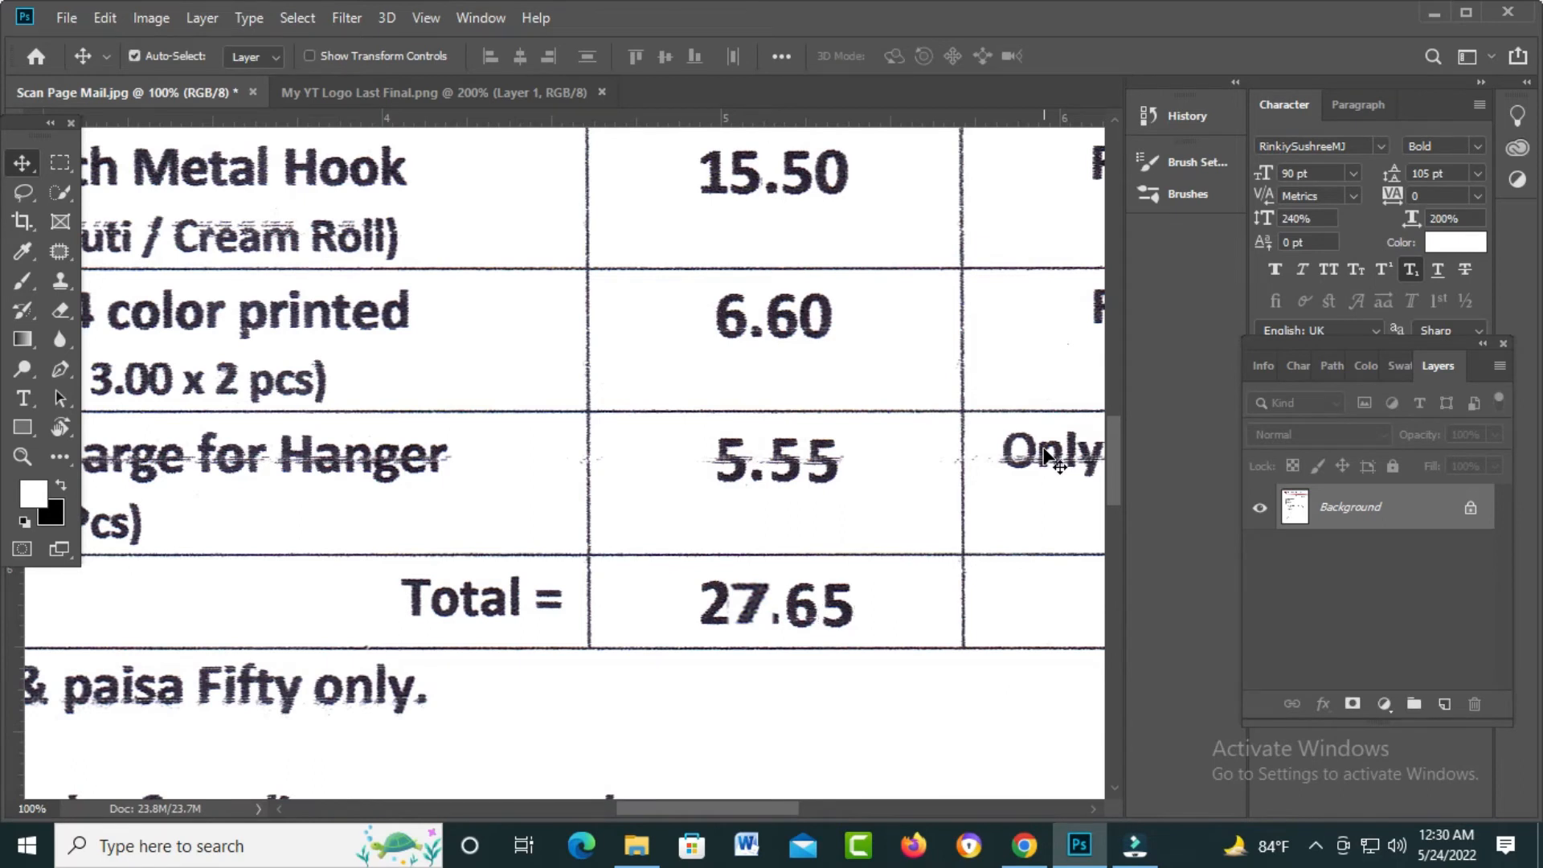
key(ctrl+minus)
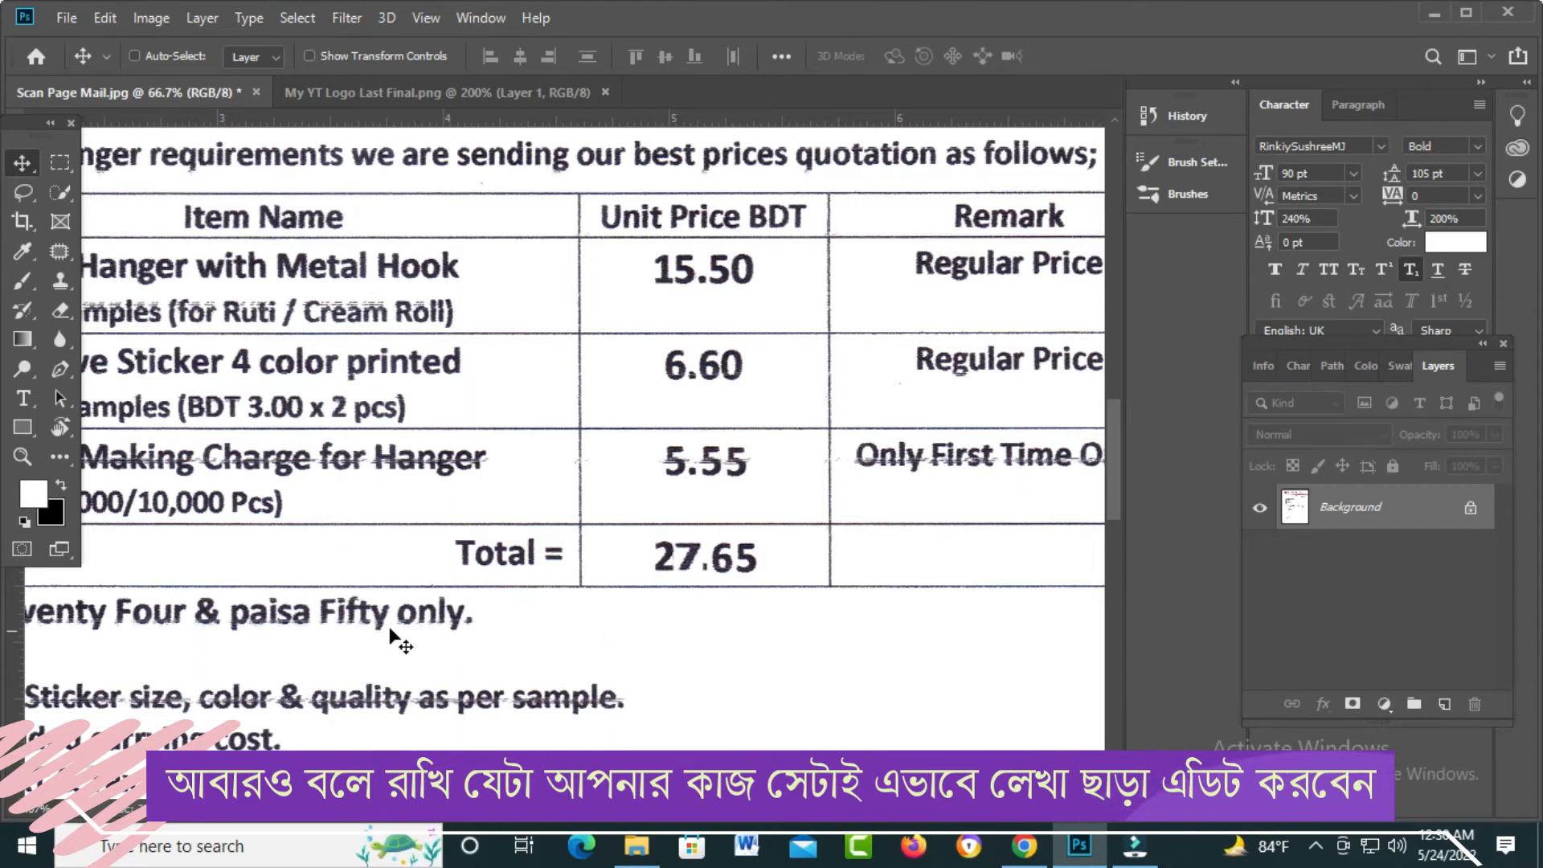
Select the S of "Sticker" in the second table row and copy it into the blank space below the amount in words
drag(396, 657, 598, 669)
drag(793, 664, 655, 670)
mouse_move(776, 639)
mouse_down()
mouse_move(764, 630)
mouse_move(782, 619)
mouse_up()
drag(652, 624, 694, 624)
ctrl+click(582, 627)
drag(581, 627, 687, 649)
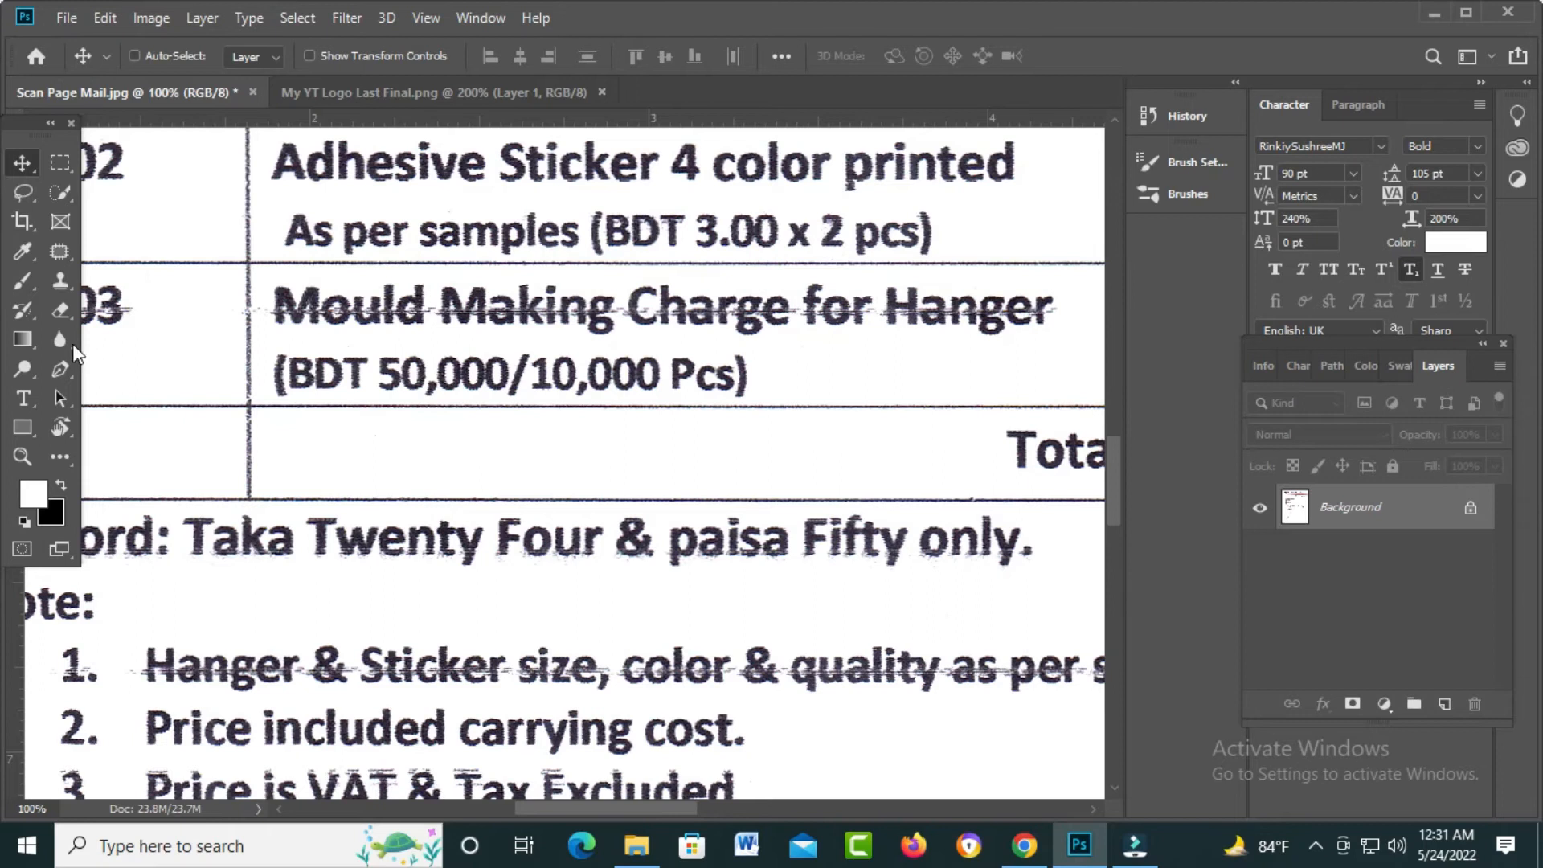
click(60, 163)
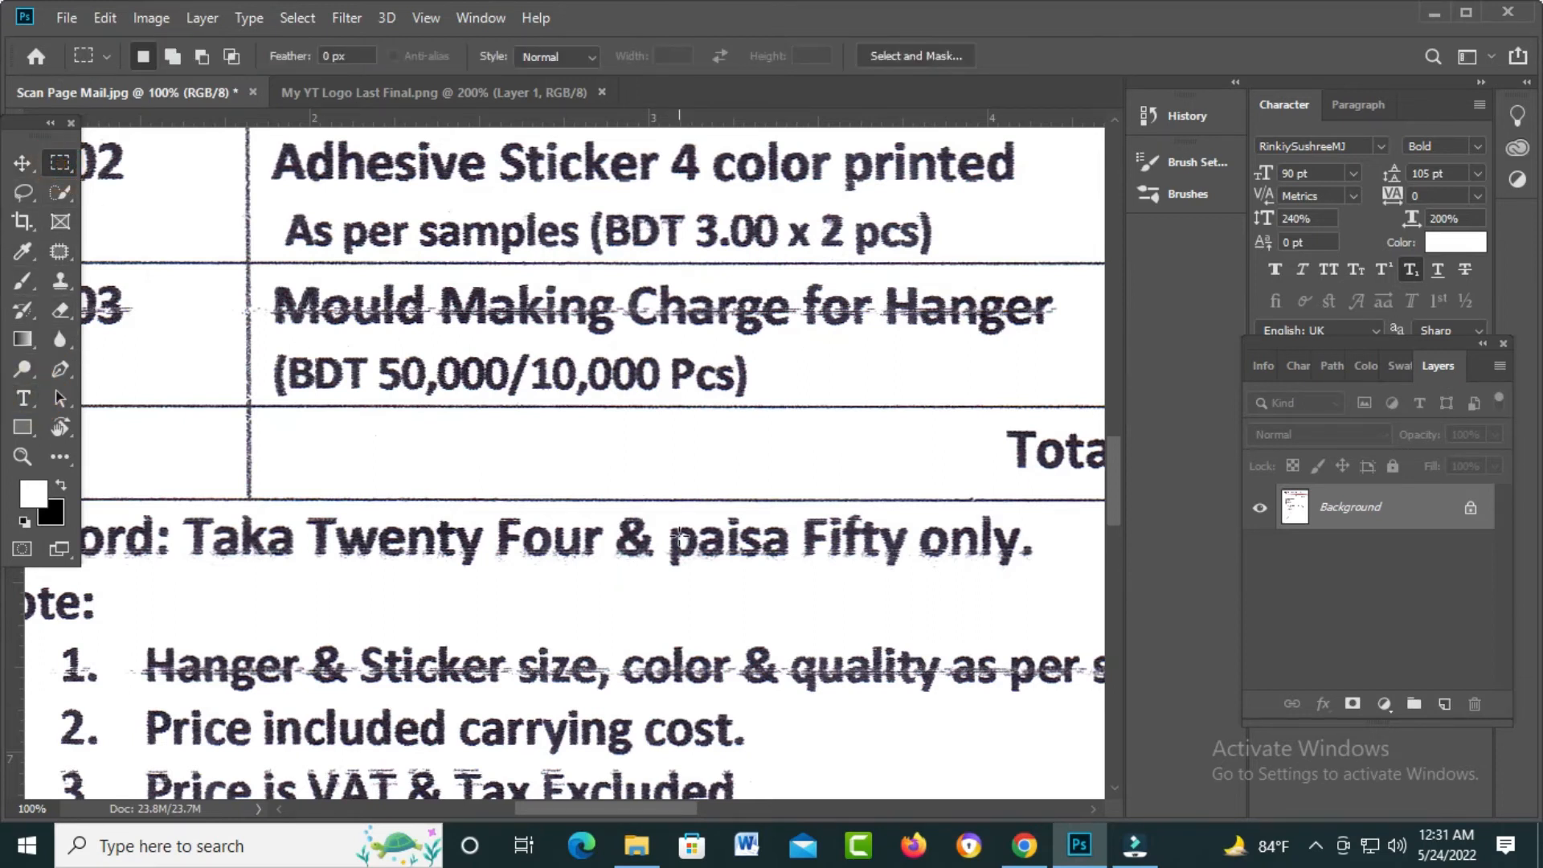
mouse_move(496, 137)
mouse_down()
mouse_move(525, 188)
mouse_move(542, 604)
mouse_move(514, 614)
mouse_up()
click(29, 164)
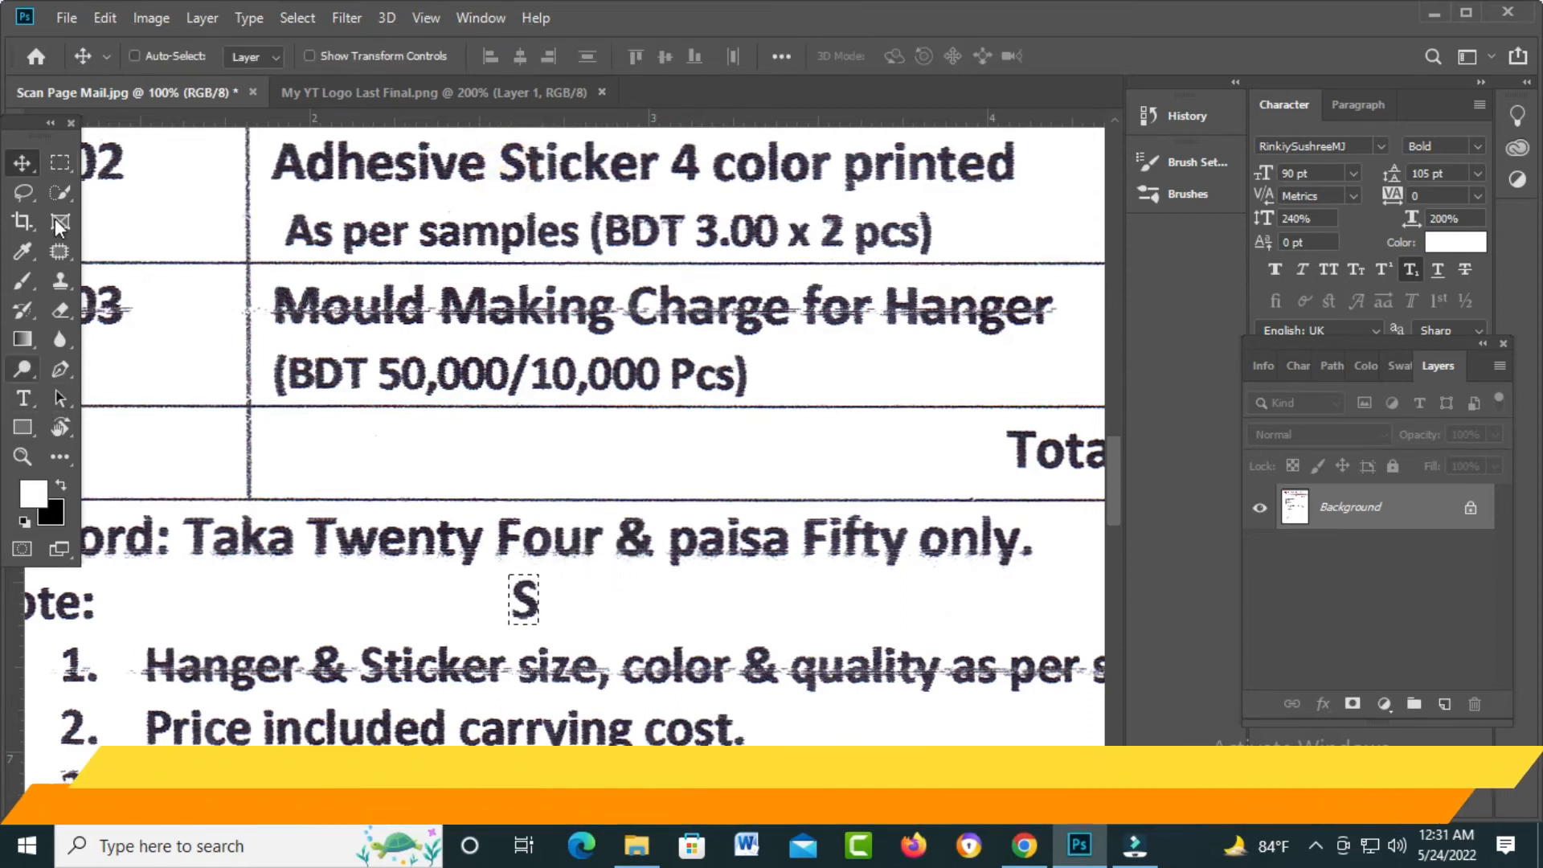
key(ctrl+d)
Select the last e of "Adhesive" and copy it beside the S to form "Se"
click(60, 164)
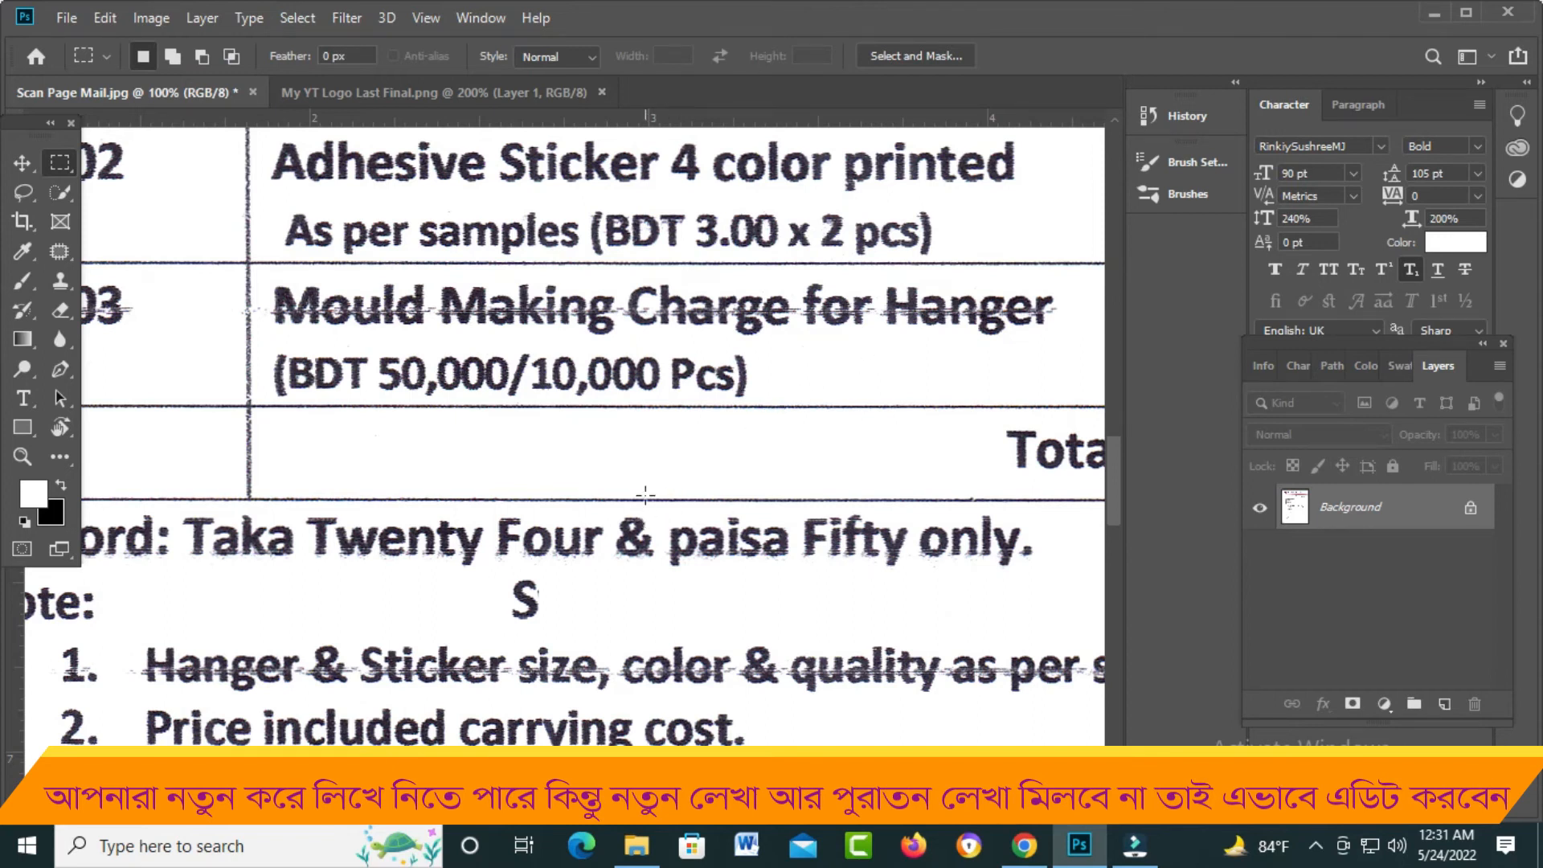
mouse_move(457, 147)
mouse_down()
mouse_move(484, 190)
mouse_move(527, 548)
mouse_move(554, 617)
mouse_up()
click(32, 163)
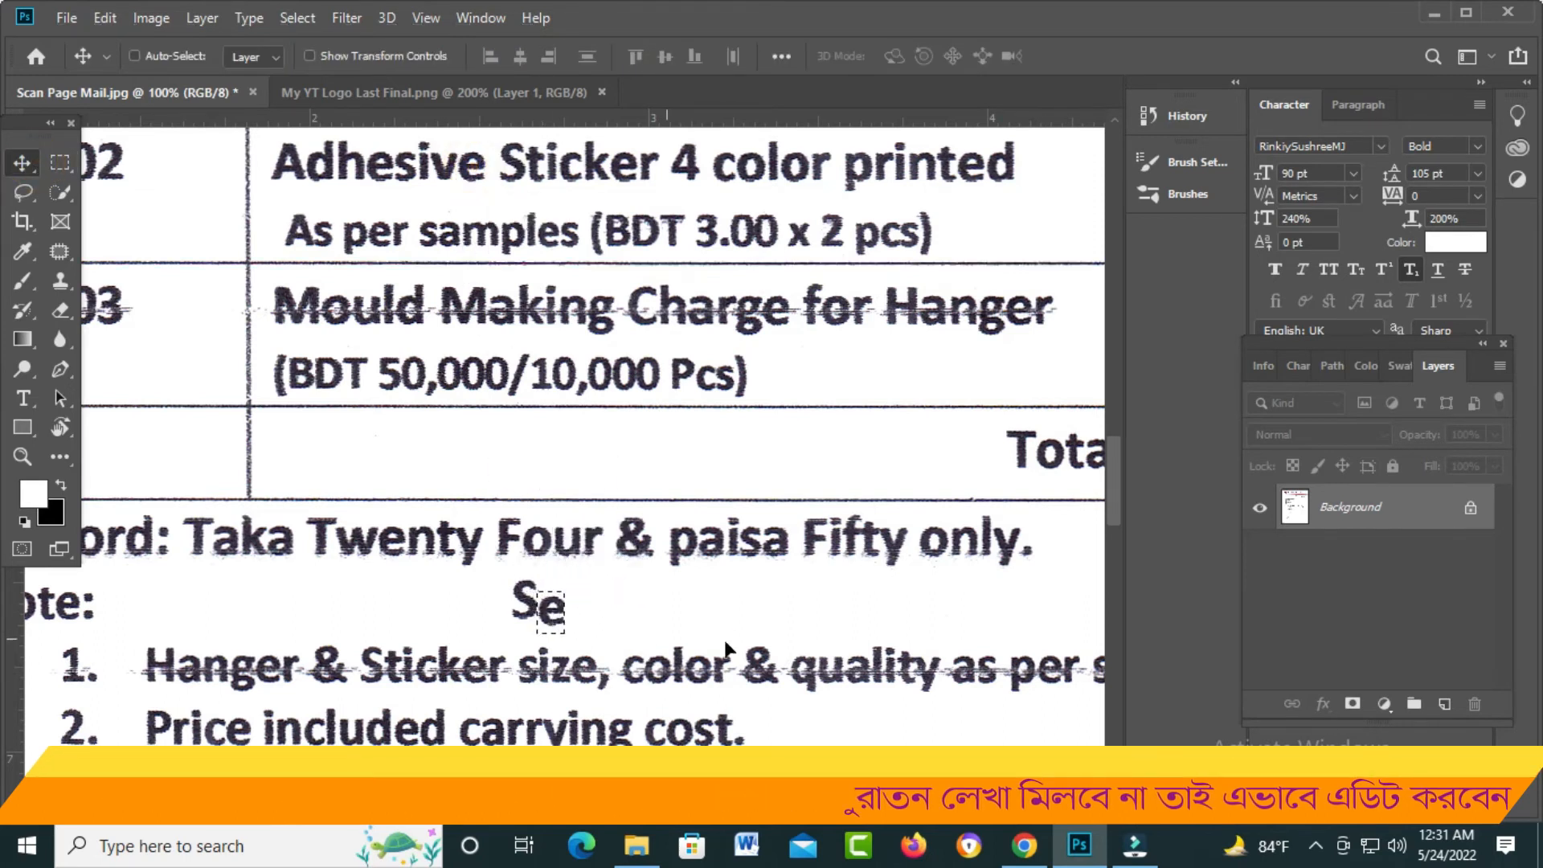
key(ctrl+d)
Select the v of "Adhesive", copy it after "Se", and nudge it into line to form "Sev"
key(m)
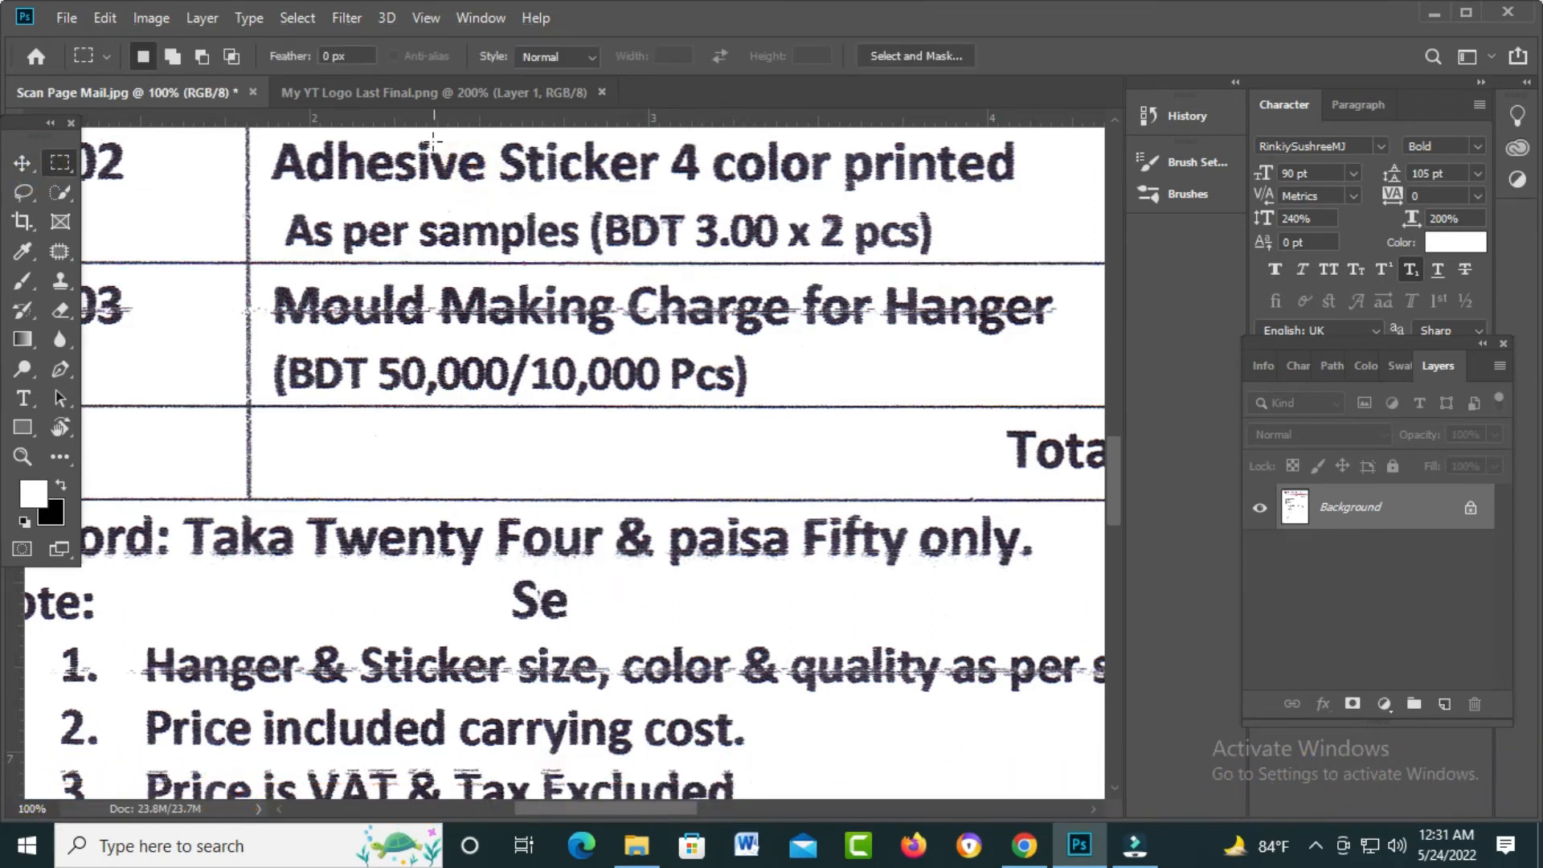
drag(436, 144, 454, 184)
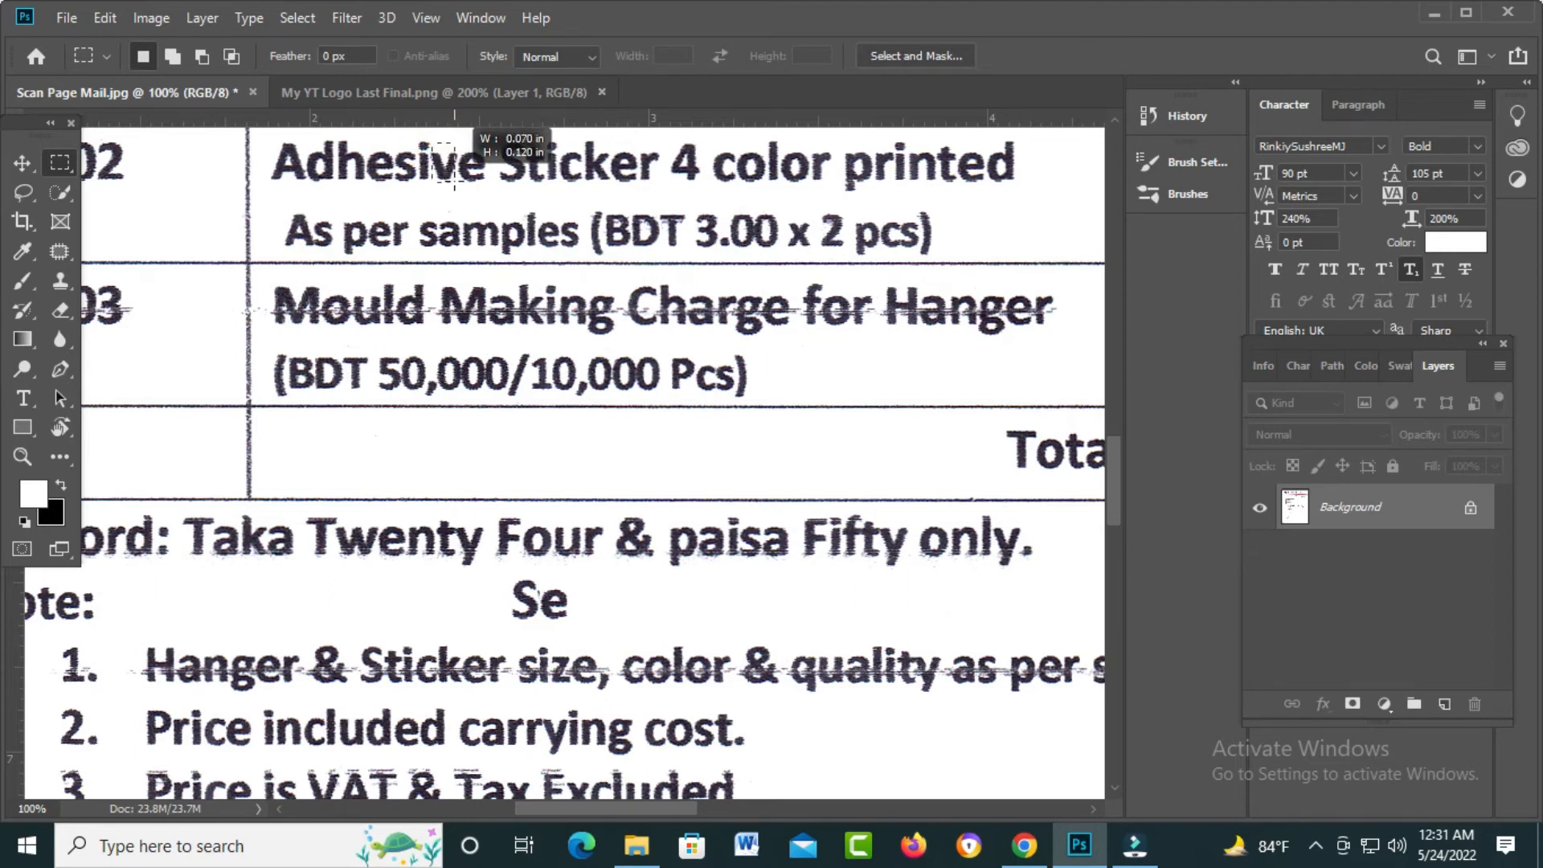
drag(454, 183, 458, 191)
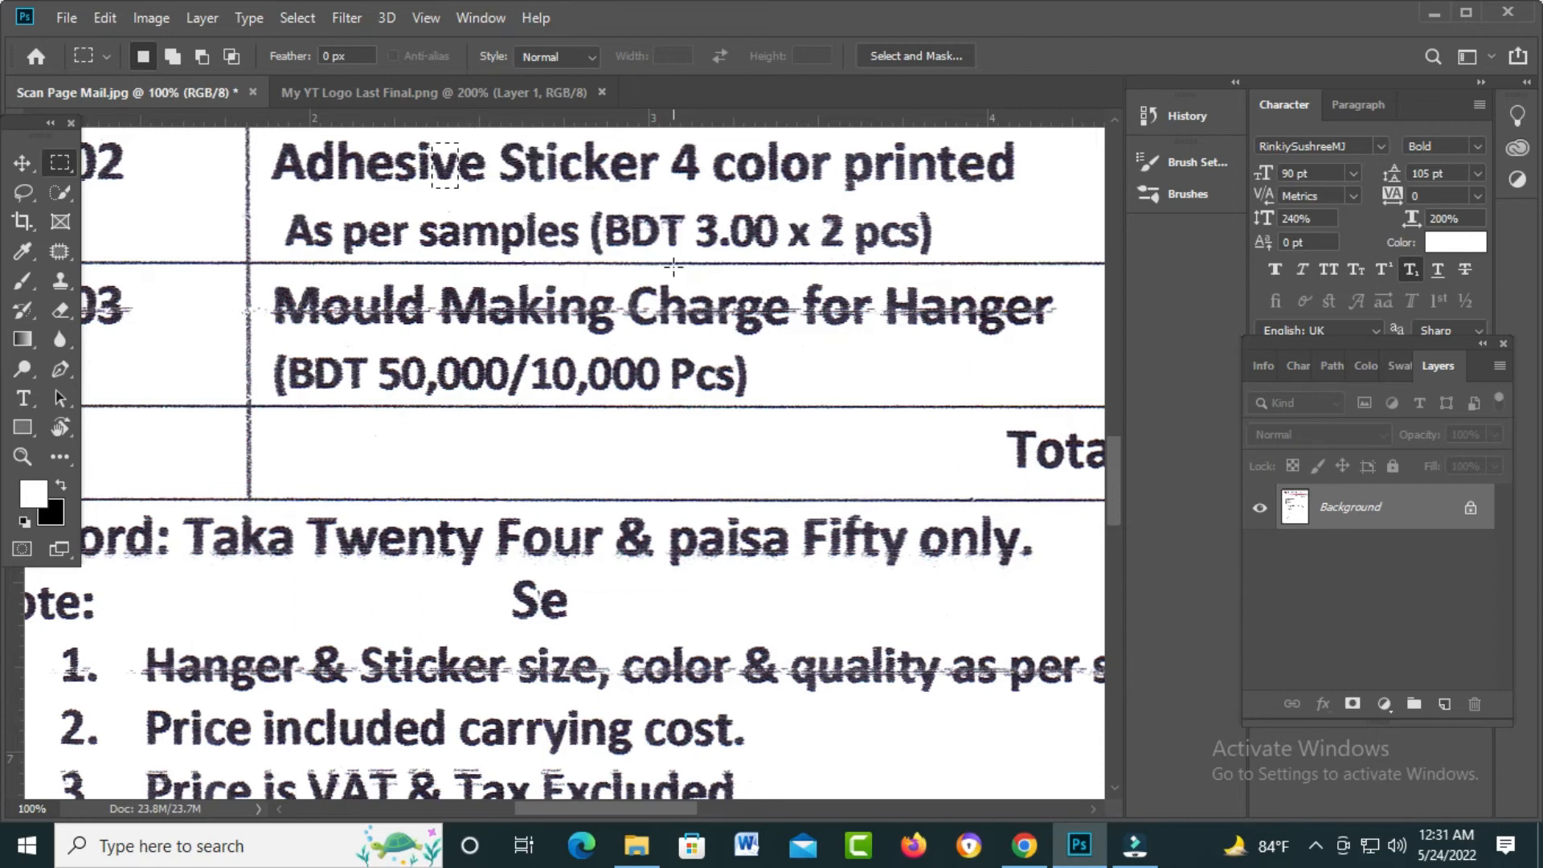
click(24, 165)
drag(447, 179, 586, 610)
key(Left)
key(Left)
key(Left)
key(Left)
key(Down)
Copy the final e of "Adhesive" after "Sev", nudge it closer and lower to form "Seve", and deselect
drag(457, 148, 486, 187)
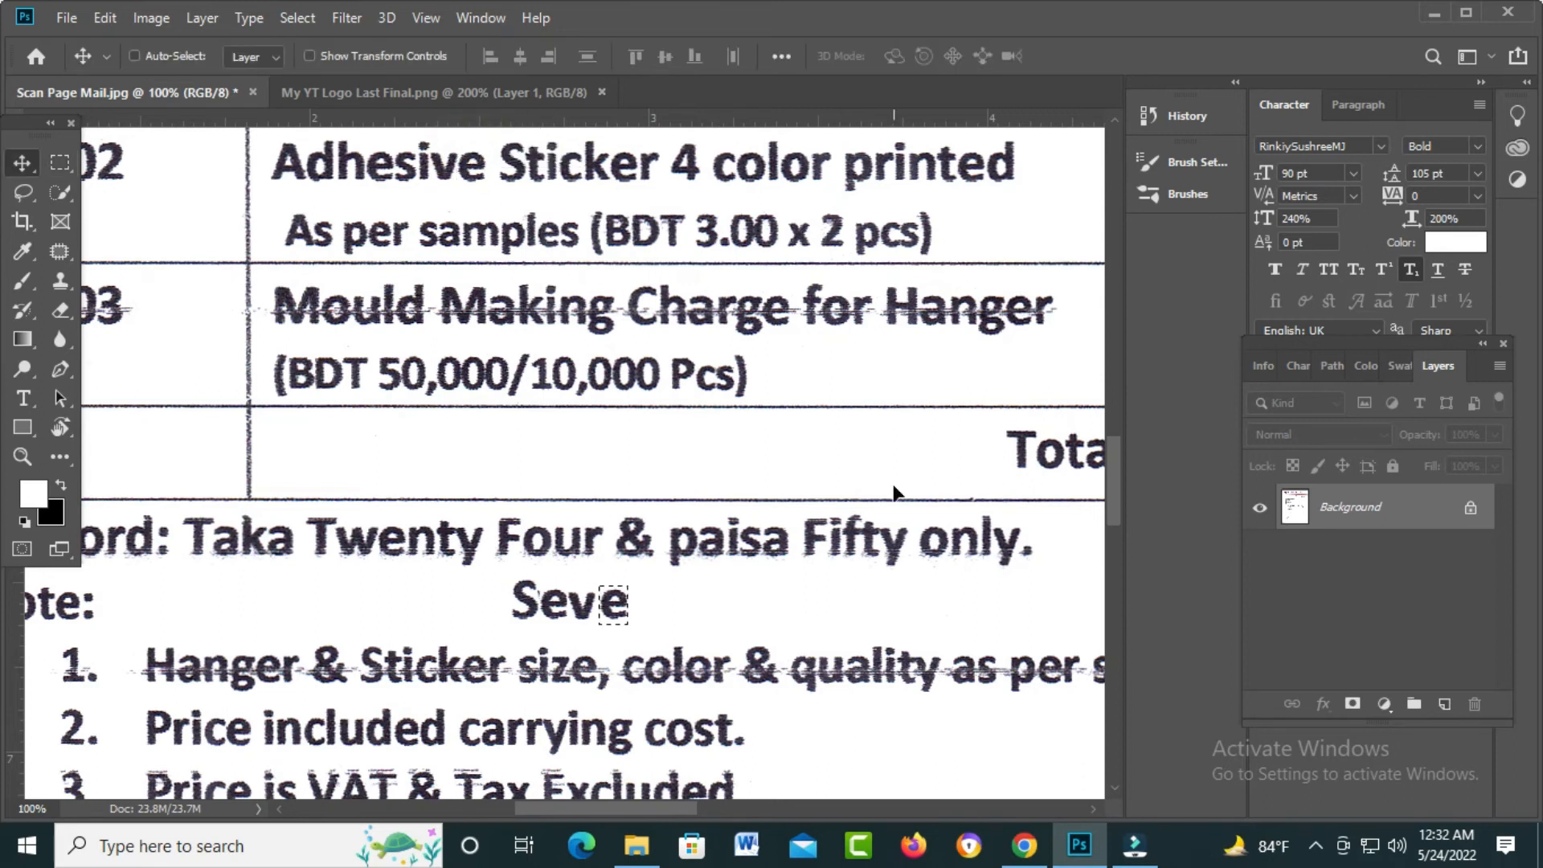
key(Left)
key(Left)
key(Left)
key(Left)
key(Left)
key(Left)
key(Down)
key(Down)
key(Down)
key(ctrl+d)
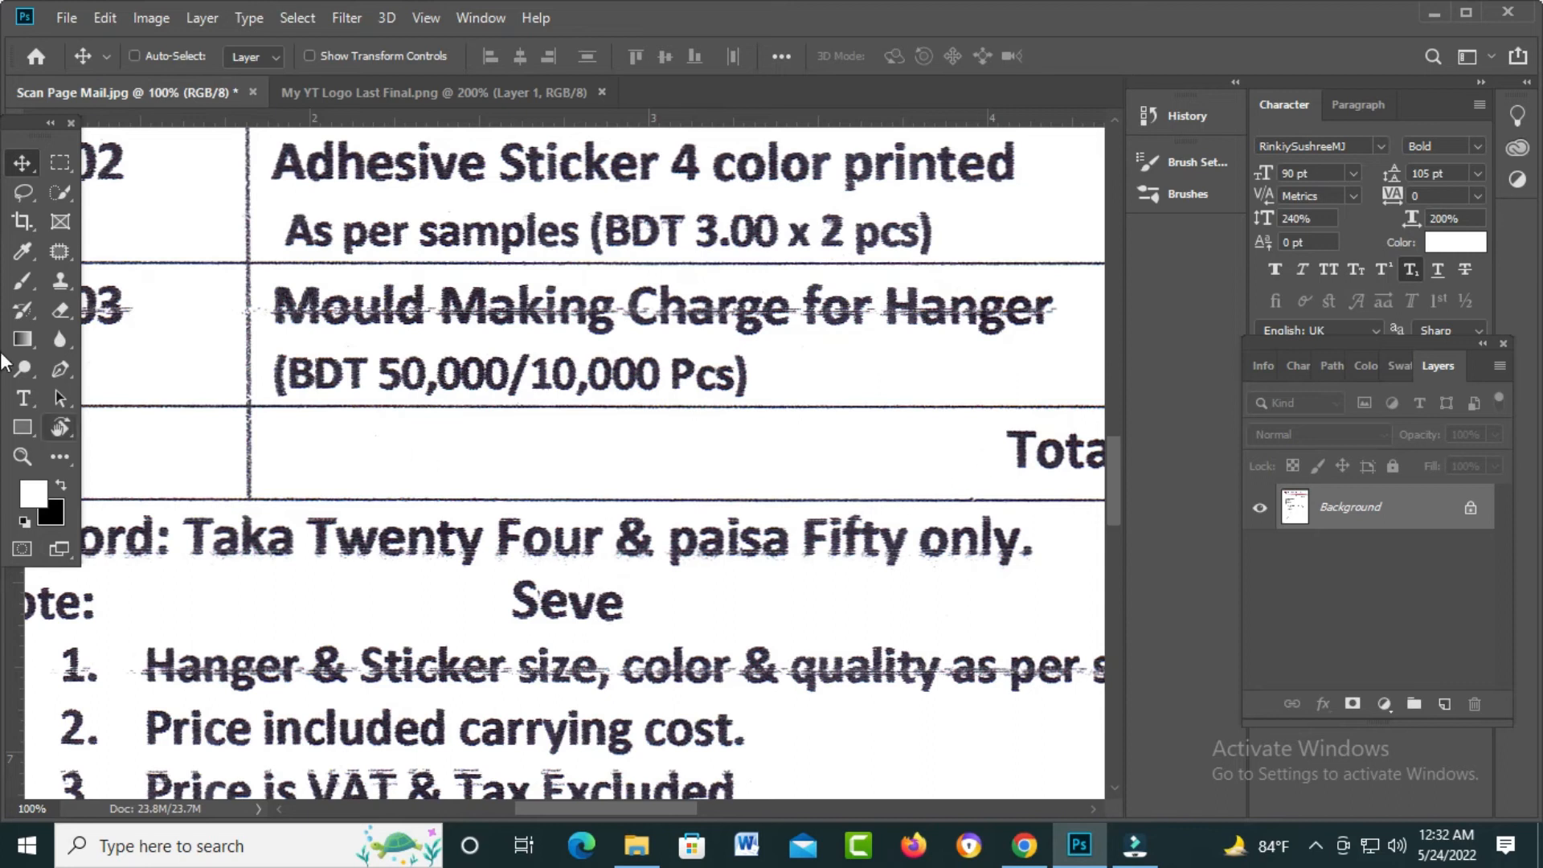
Select the n of "printed", copy it after "Seve", and nudge it down to complete "Seven"
key(m)
drag(906, 149, 601, 641)
key(v)
key(Down)
key(Down)
key(Down)
key(Down)
key(Down)
key(ctrl)
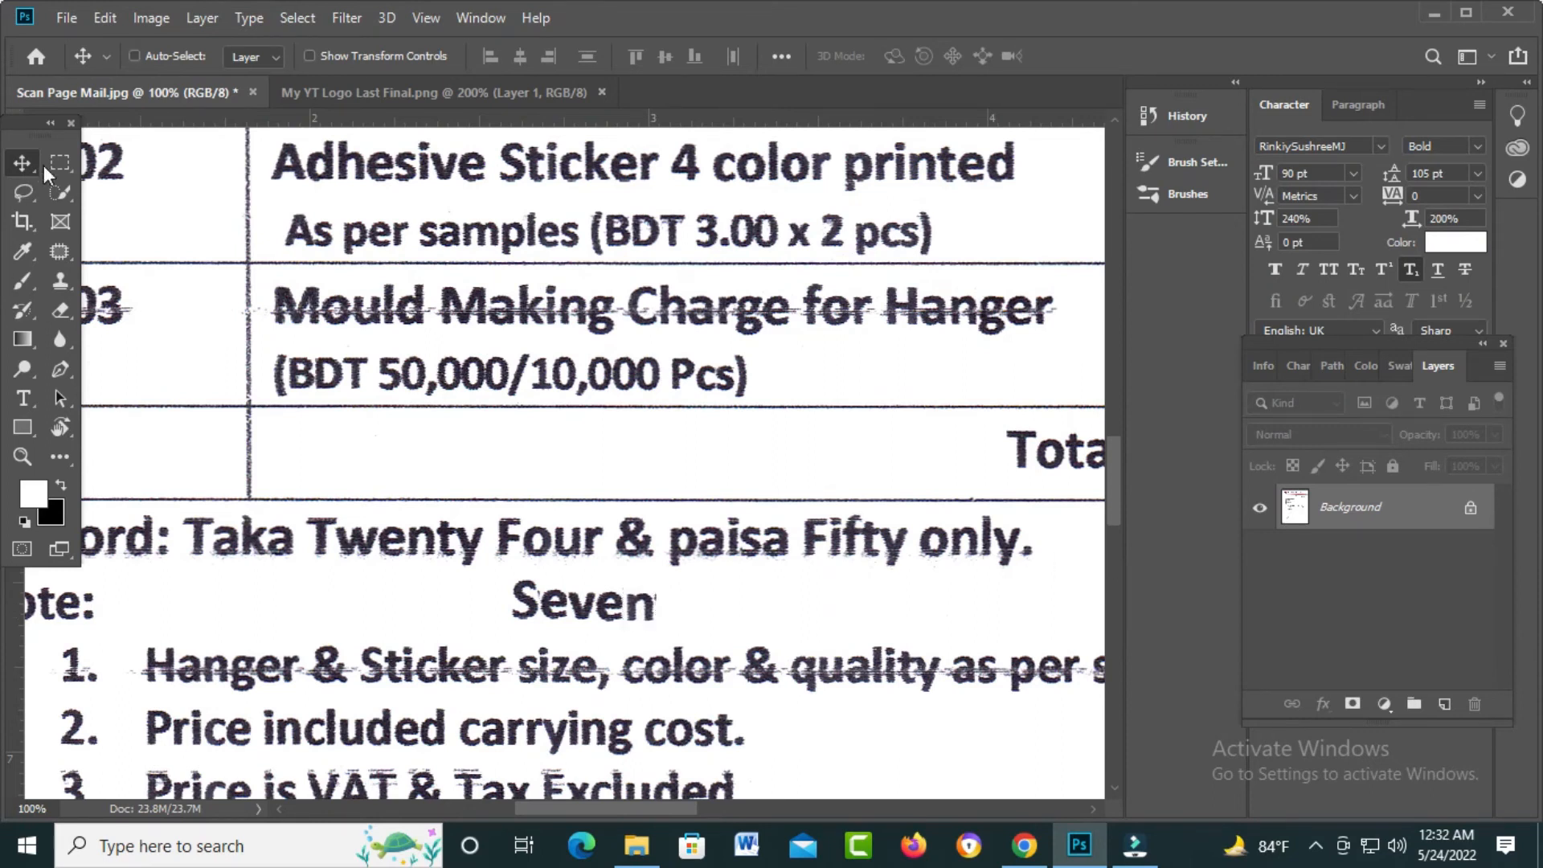
Select the assembled word "Seven" with a rectangular marquee and feather the selection
click(59, 163)
drag(514, 581, 659, 624)
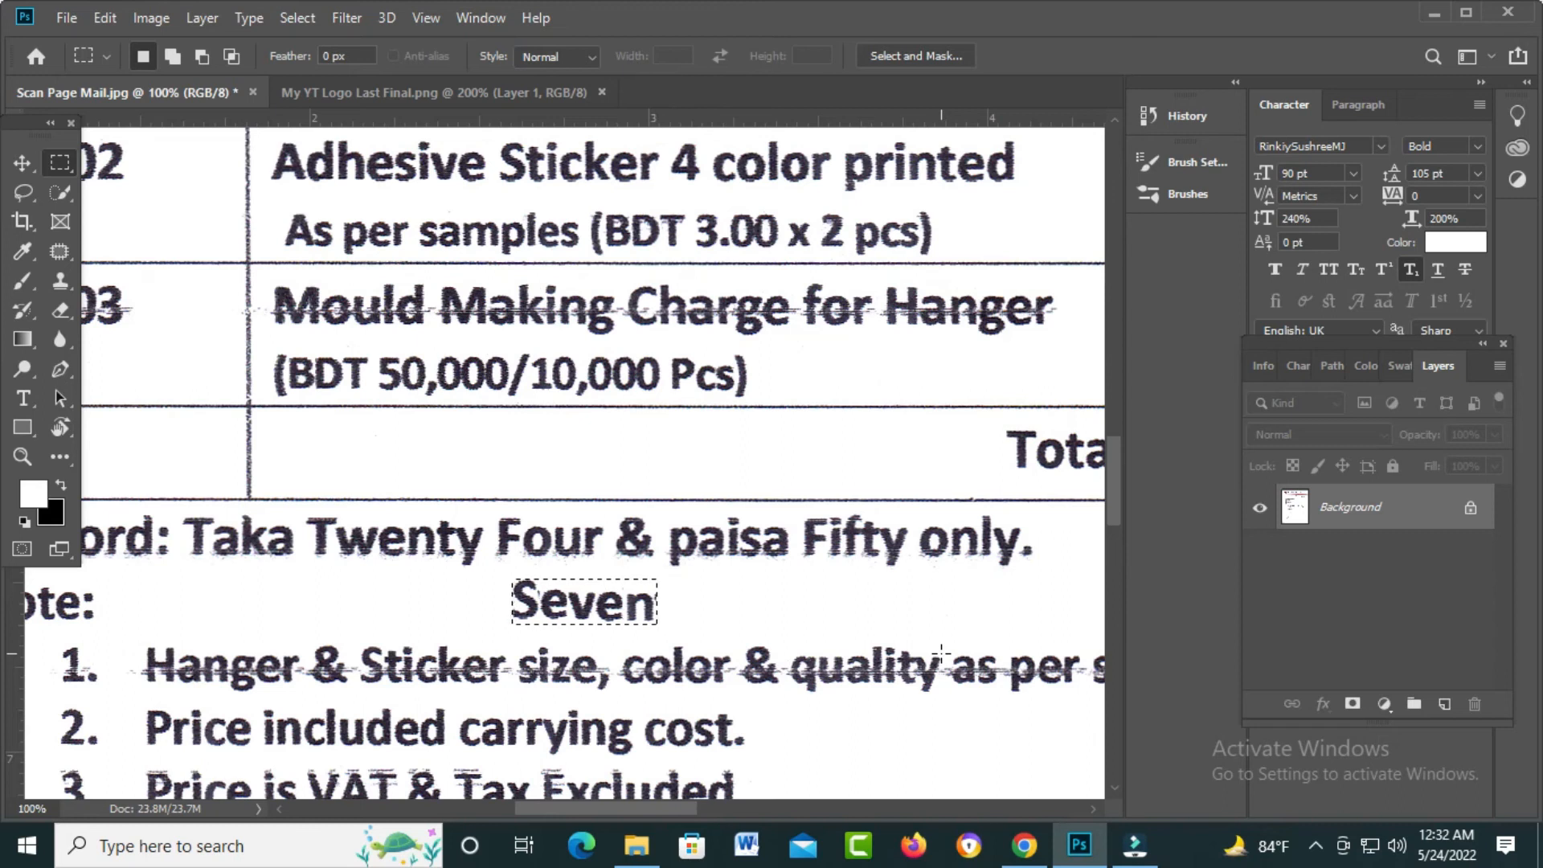
click(21, 163)
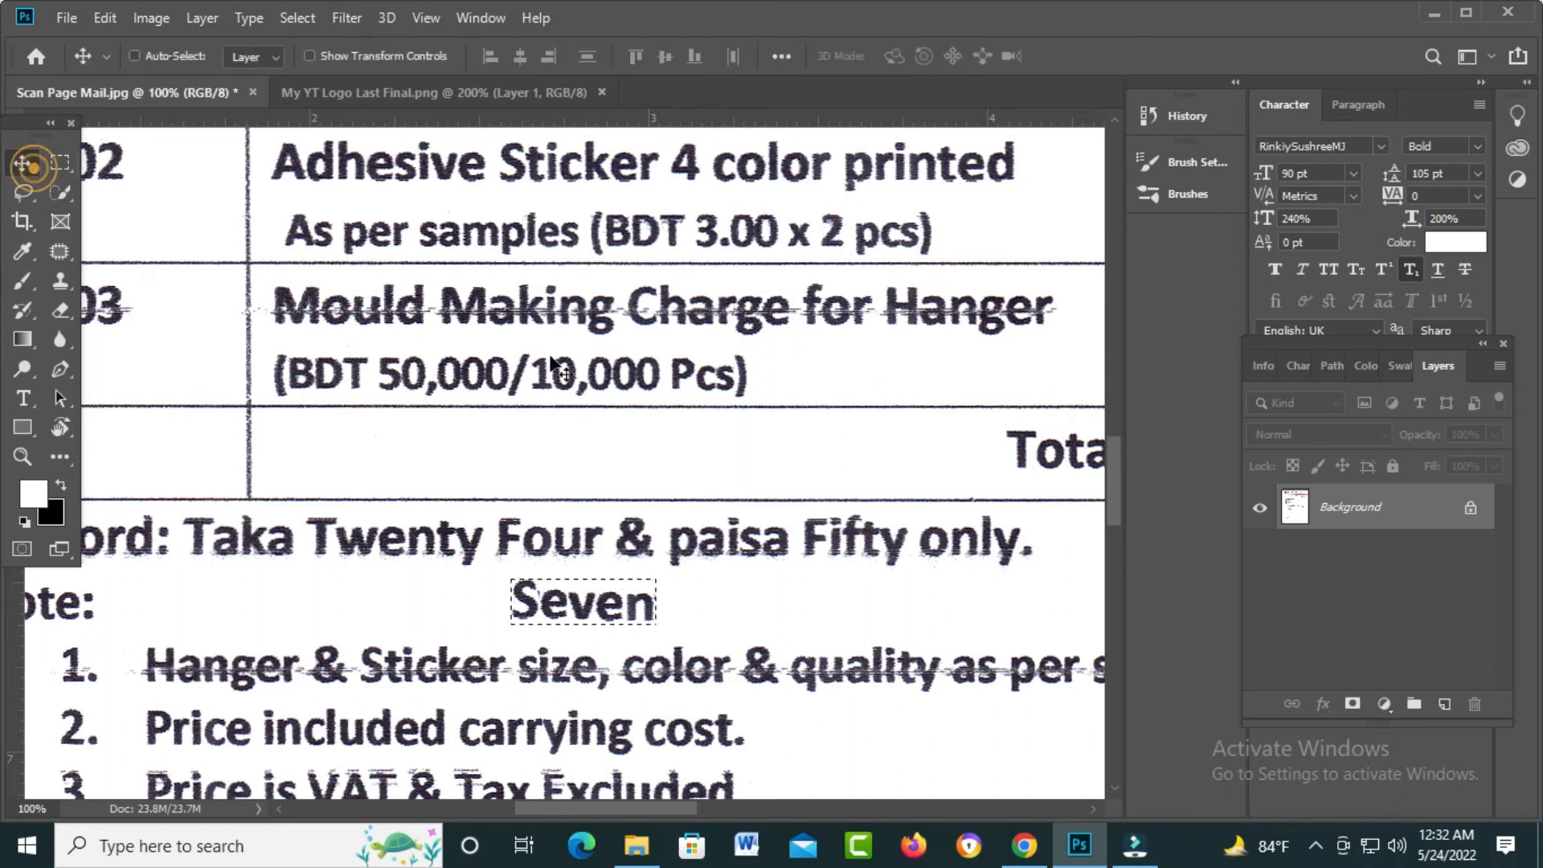
key(shift+F6)
key(Return)
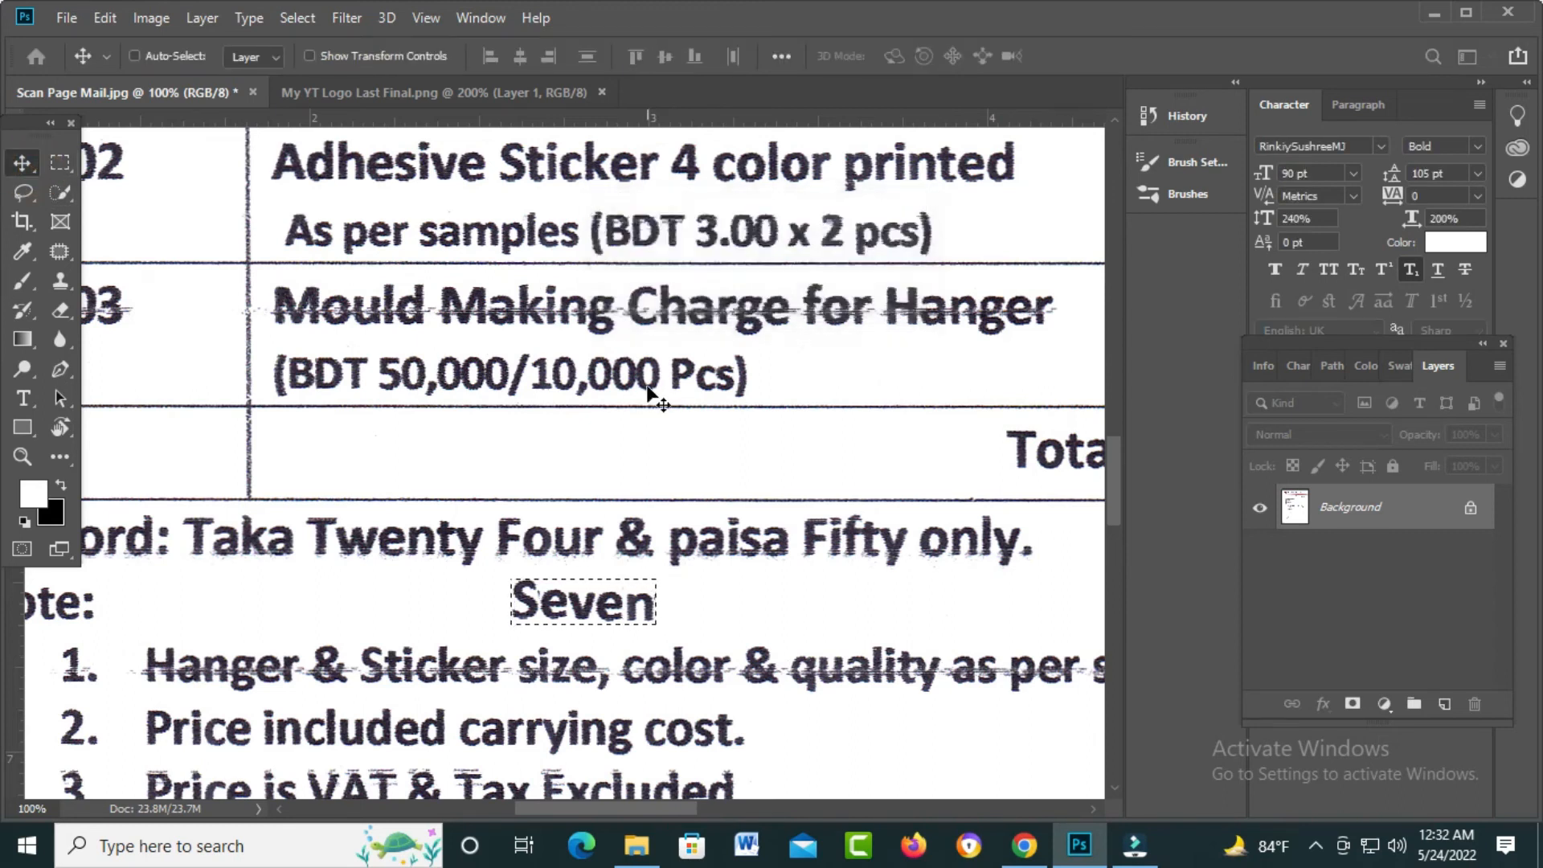
Copy "Seven" over "Four" in the amount in words and scale it to 85.50% width
drag(605, 610, 612, 532)
key(ctrl+z)
key(ctrl+t)
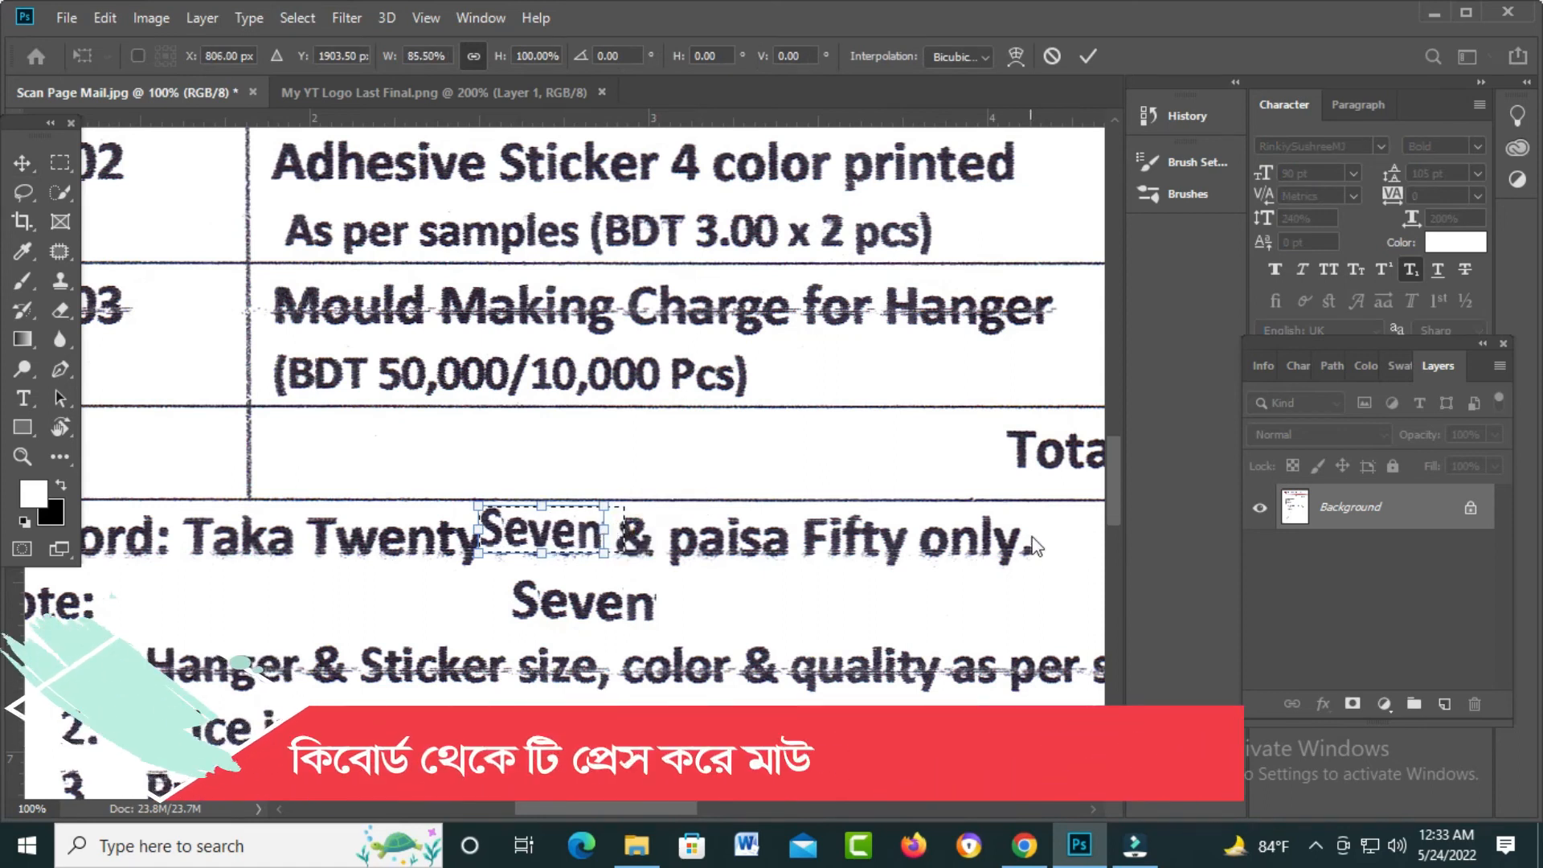
key(Return)
Nudge the copied "Seven" down and to the right until it lines up between "Twenty" and "&"
key(Down)
key(Down)
key(Down)
key(Down)
key(Down)
key(Down)
key(Down)
key(Down)
key(Down)
key(Down)
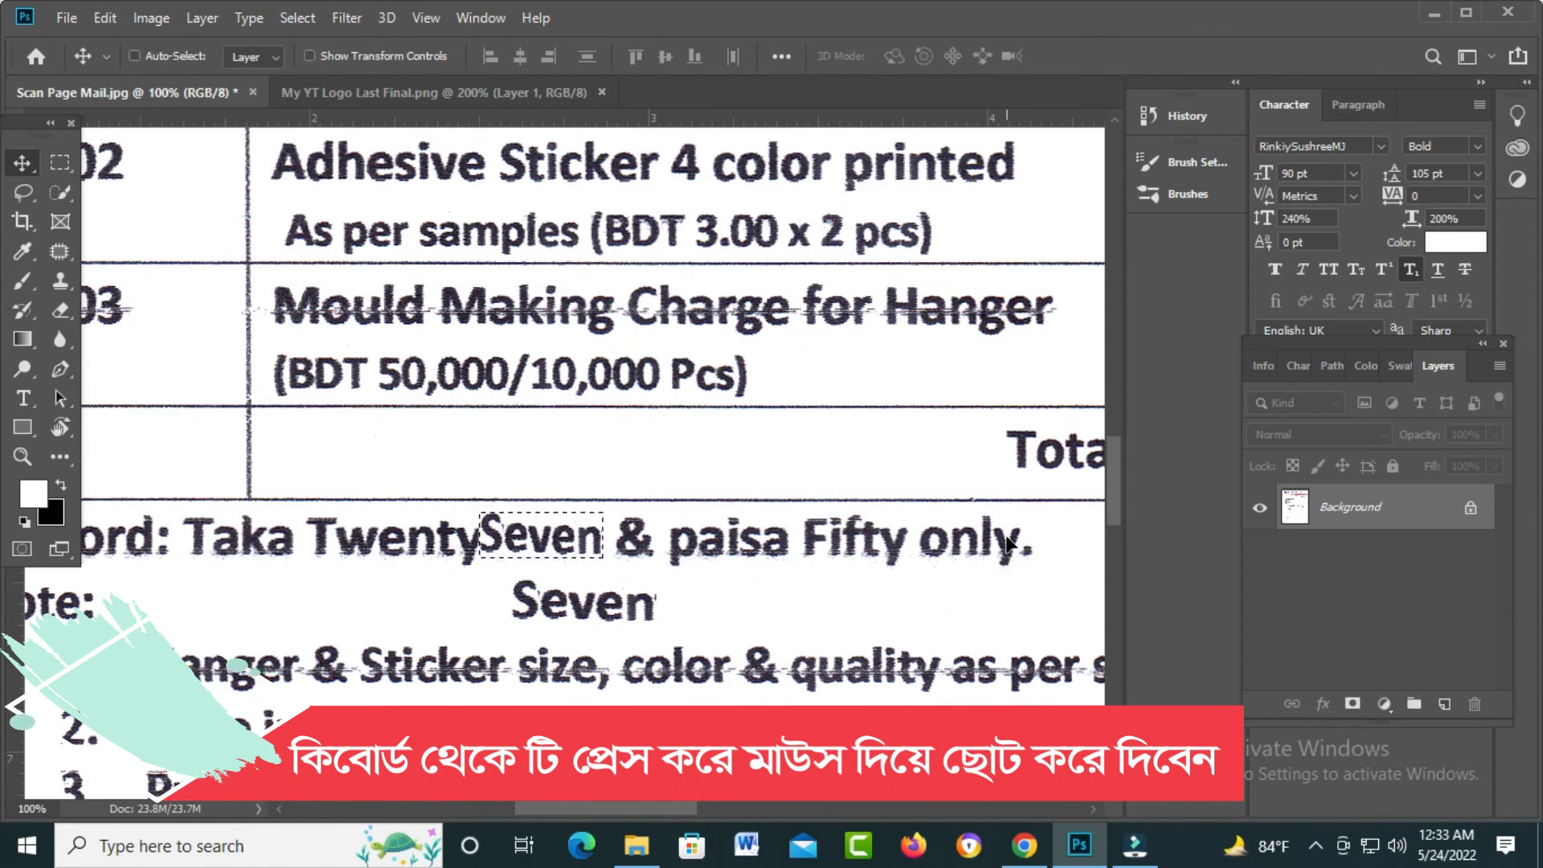
key(Right)
key(Right)
key(Right)
key(Right)
key(Right)
key(Right)
key(Right)
key(Right)
key(Right)
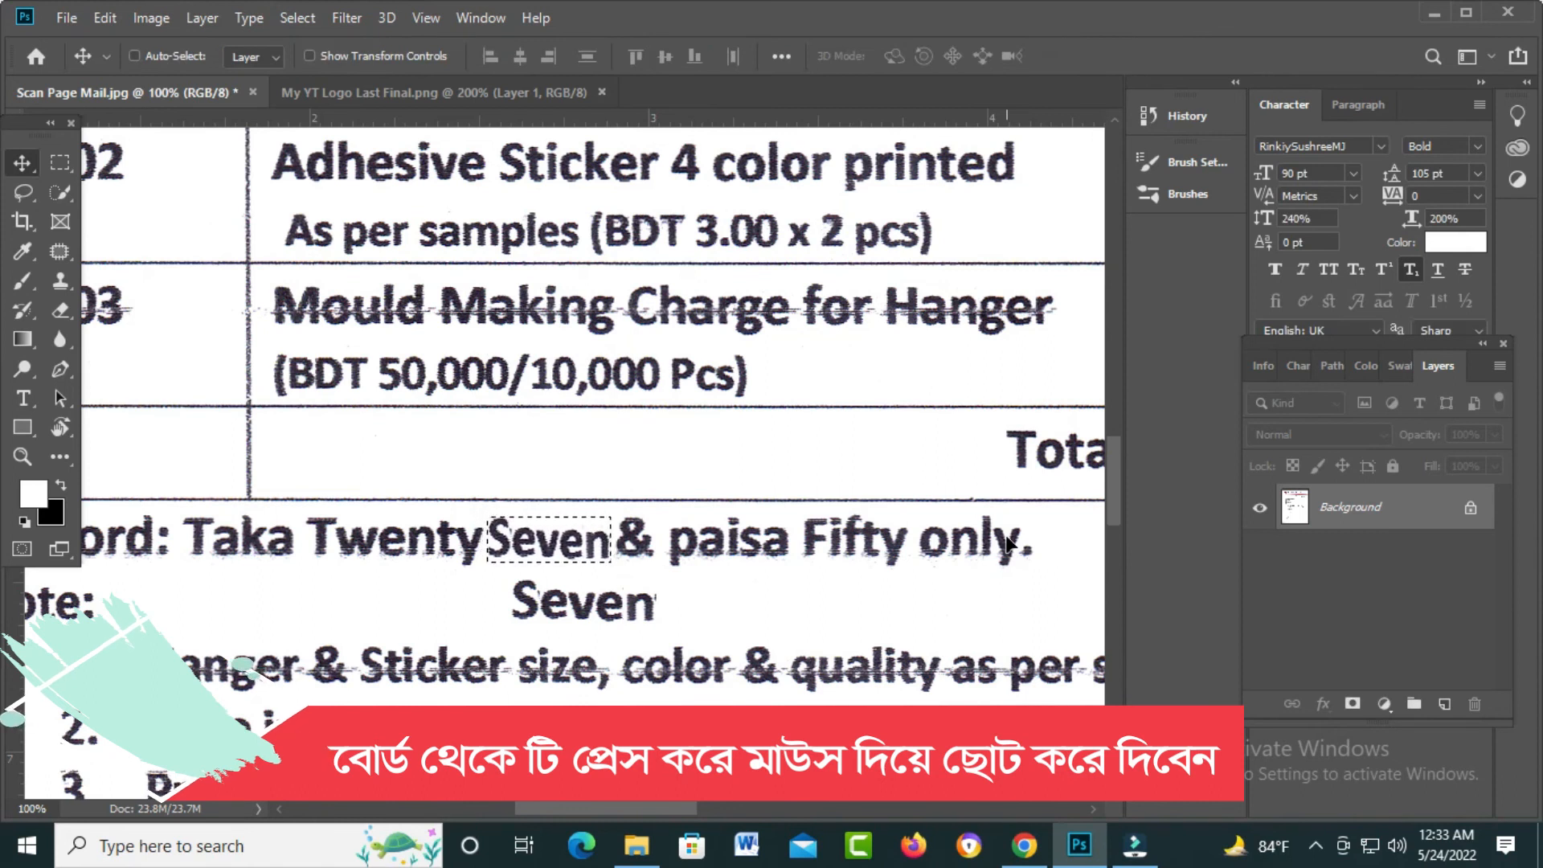
Nudge "Seven" slightly lower on the amount-in-words line and drop its selection
key(Down)
key(Down)
key(ctrl+d)
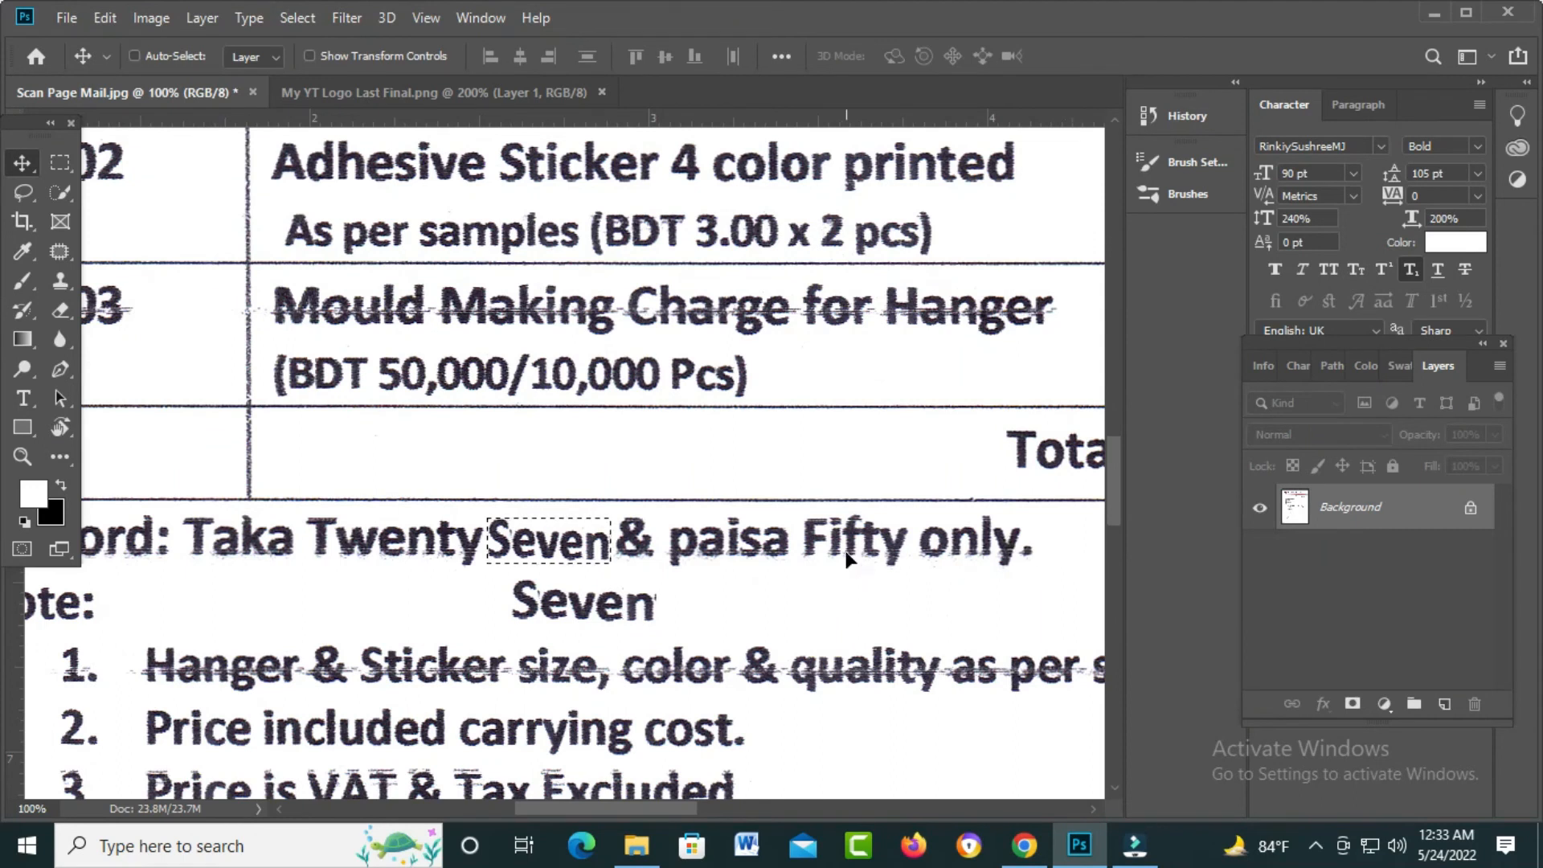
key(ctrl)
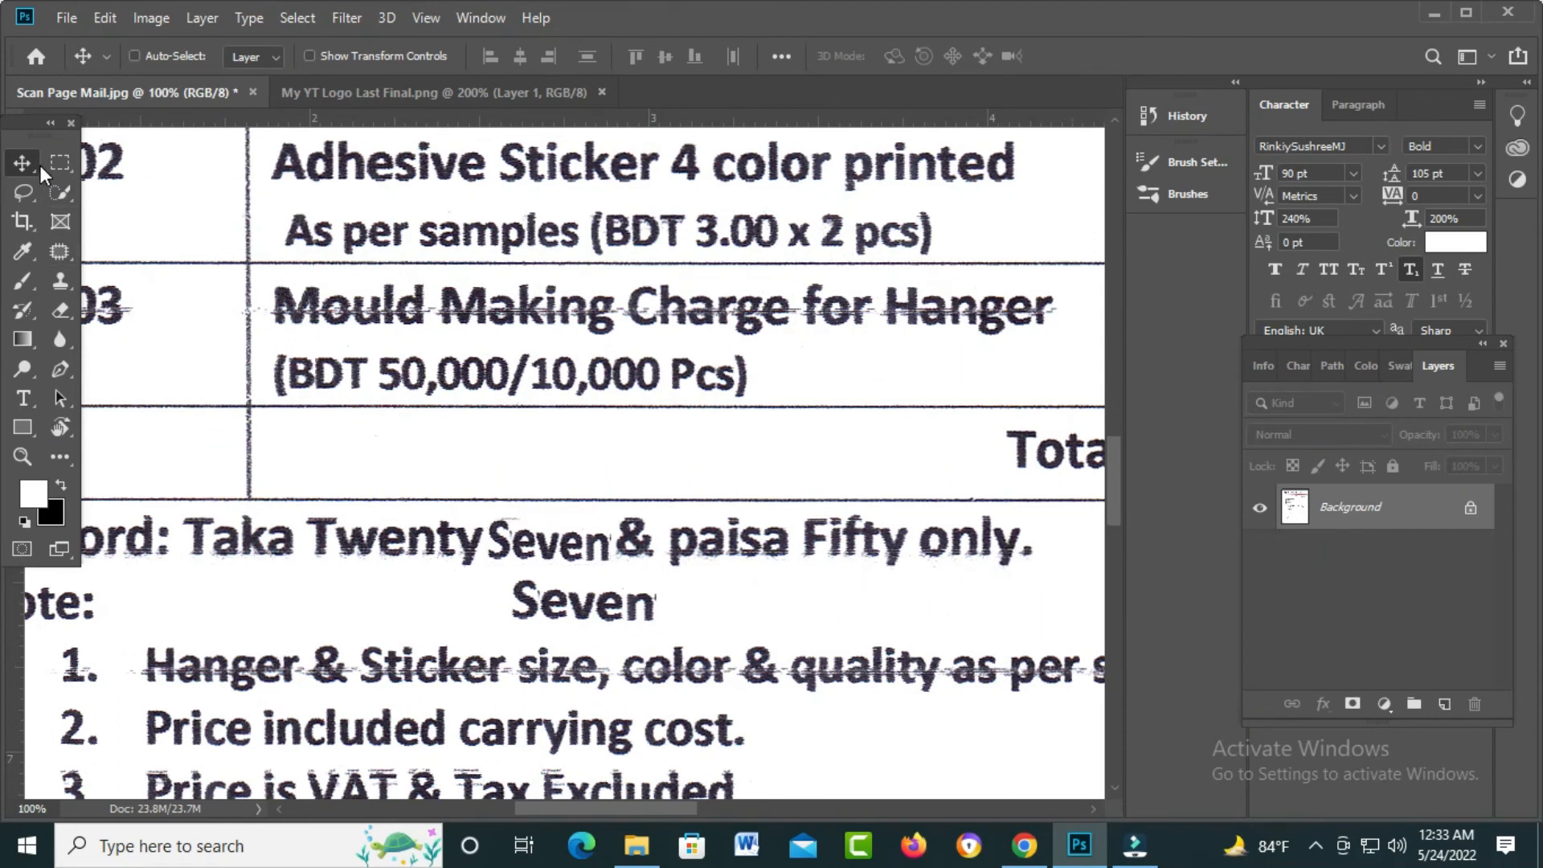
Cover the spare "Seven" below the amount in words with a feathered copy of the adjacent blank paper and deselect
click(59, 162)
drag(674, 587, 871, 619)
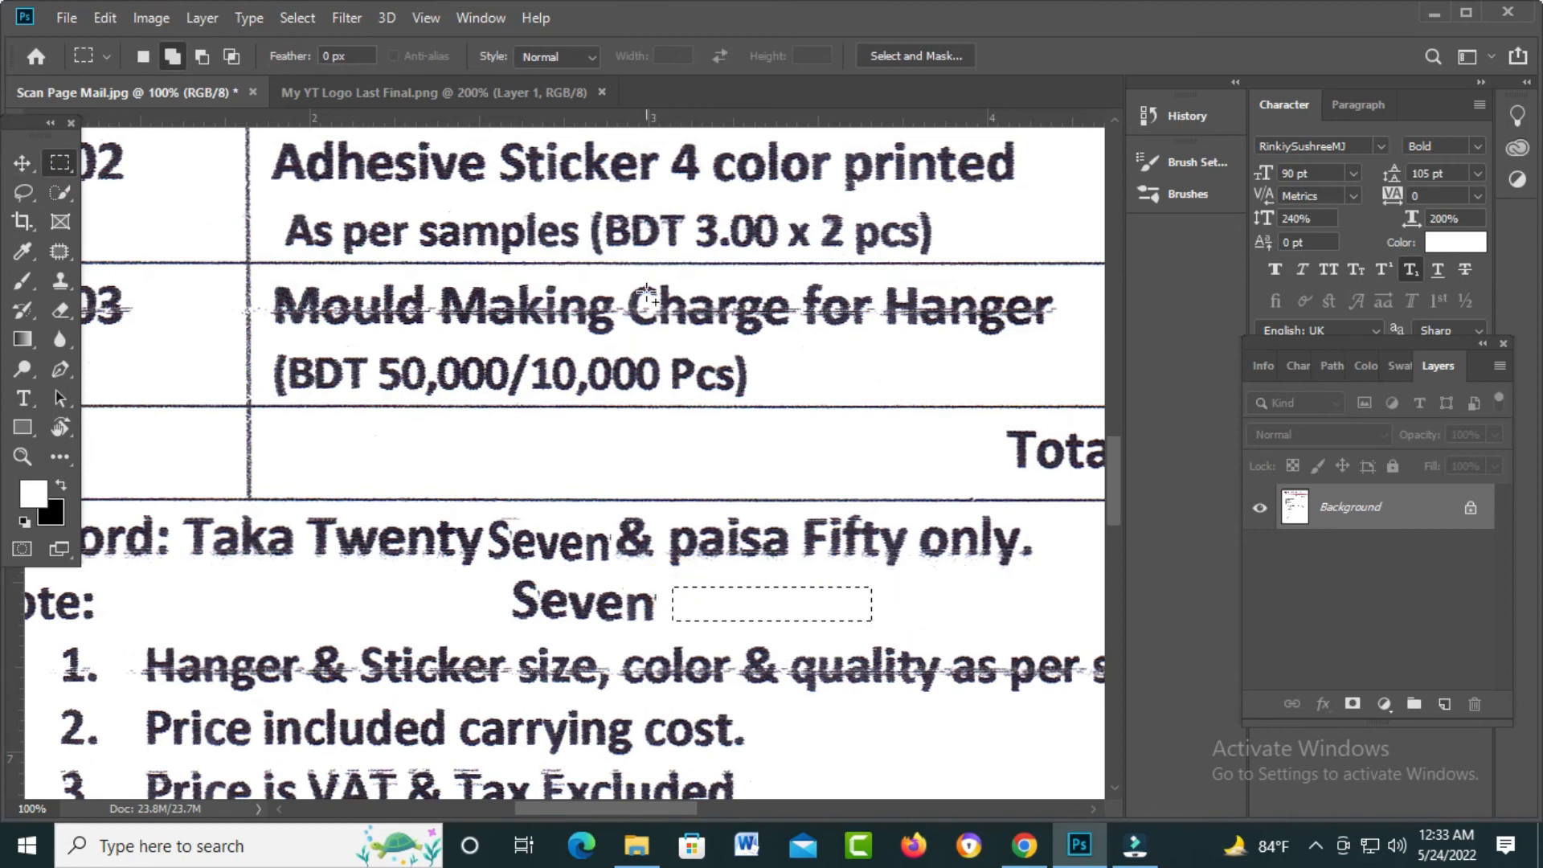
key(shift+F6)
key(Return)
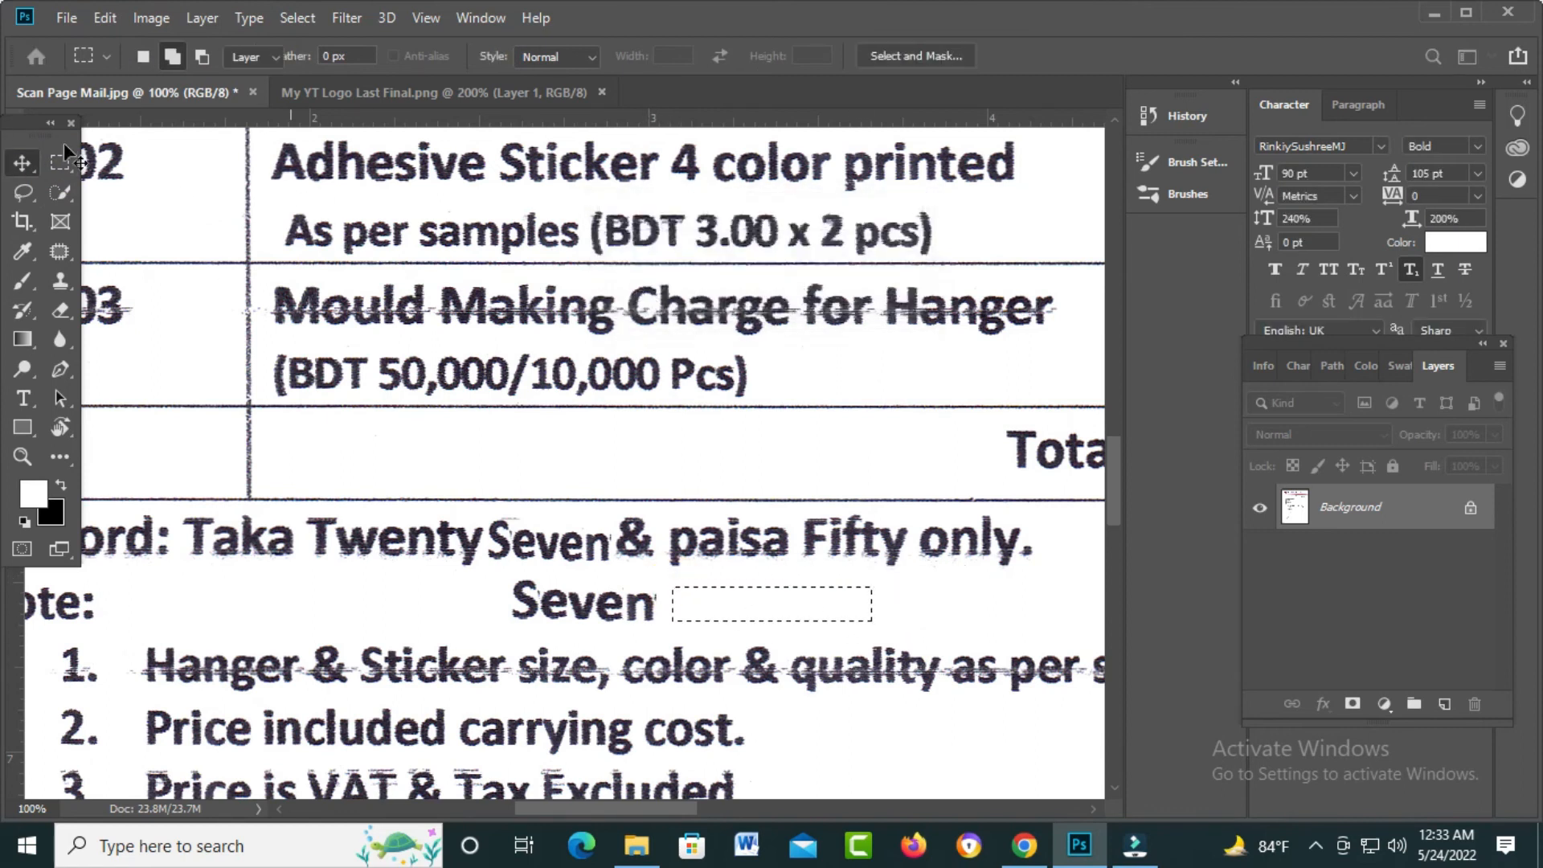
click(22, 162)
drag(755, 610, 580, 617)
key(ctrl+d)
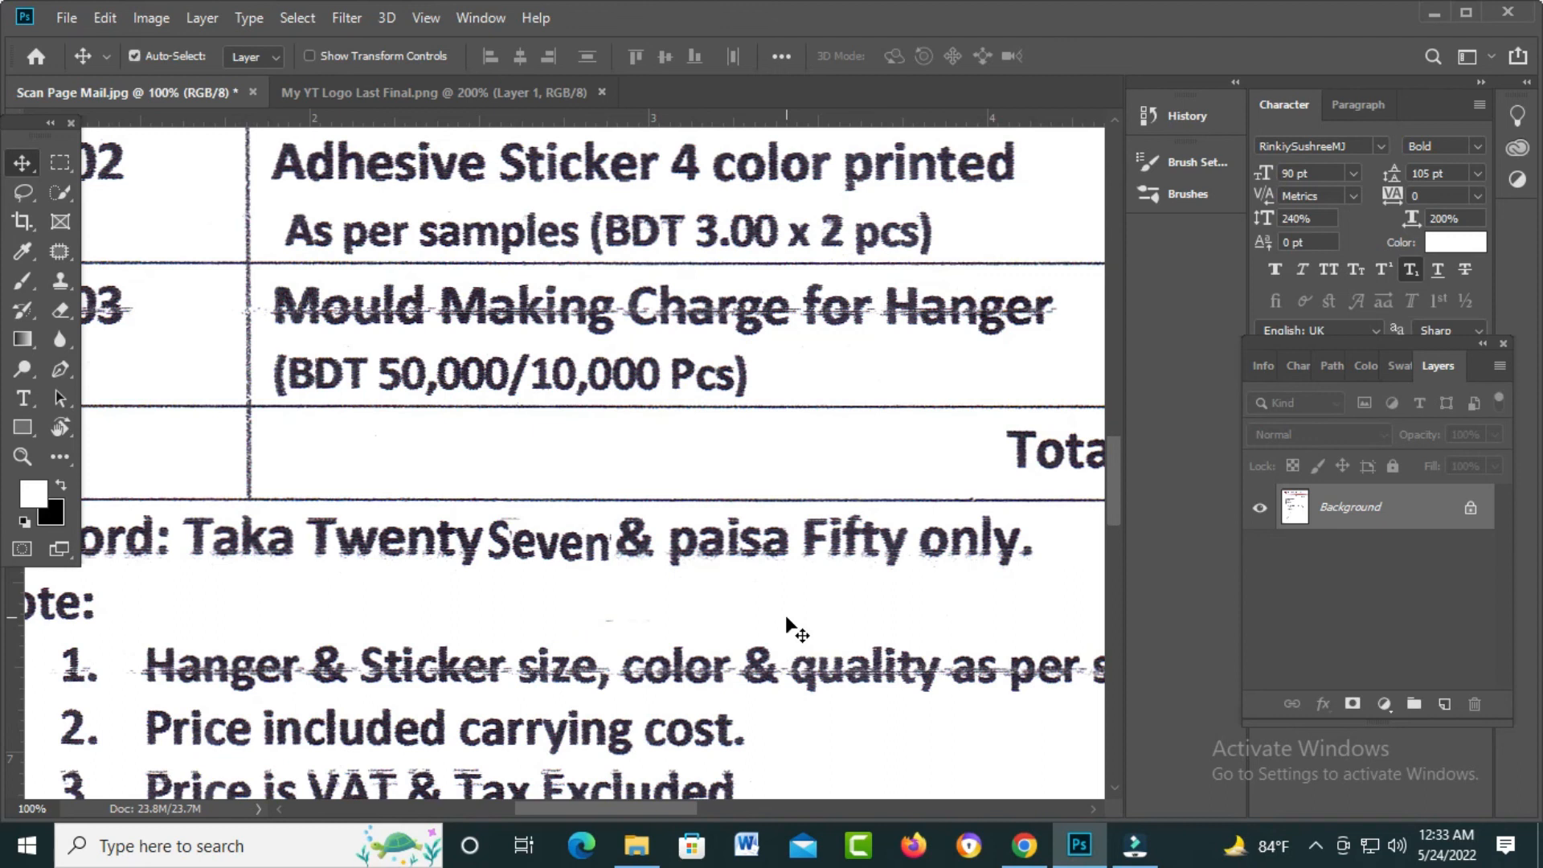
Examine the whole quotation page, and inspect the edited unit prices, total and amount in words up close
key(ctrl+0)
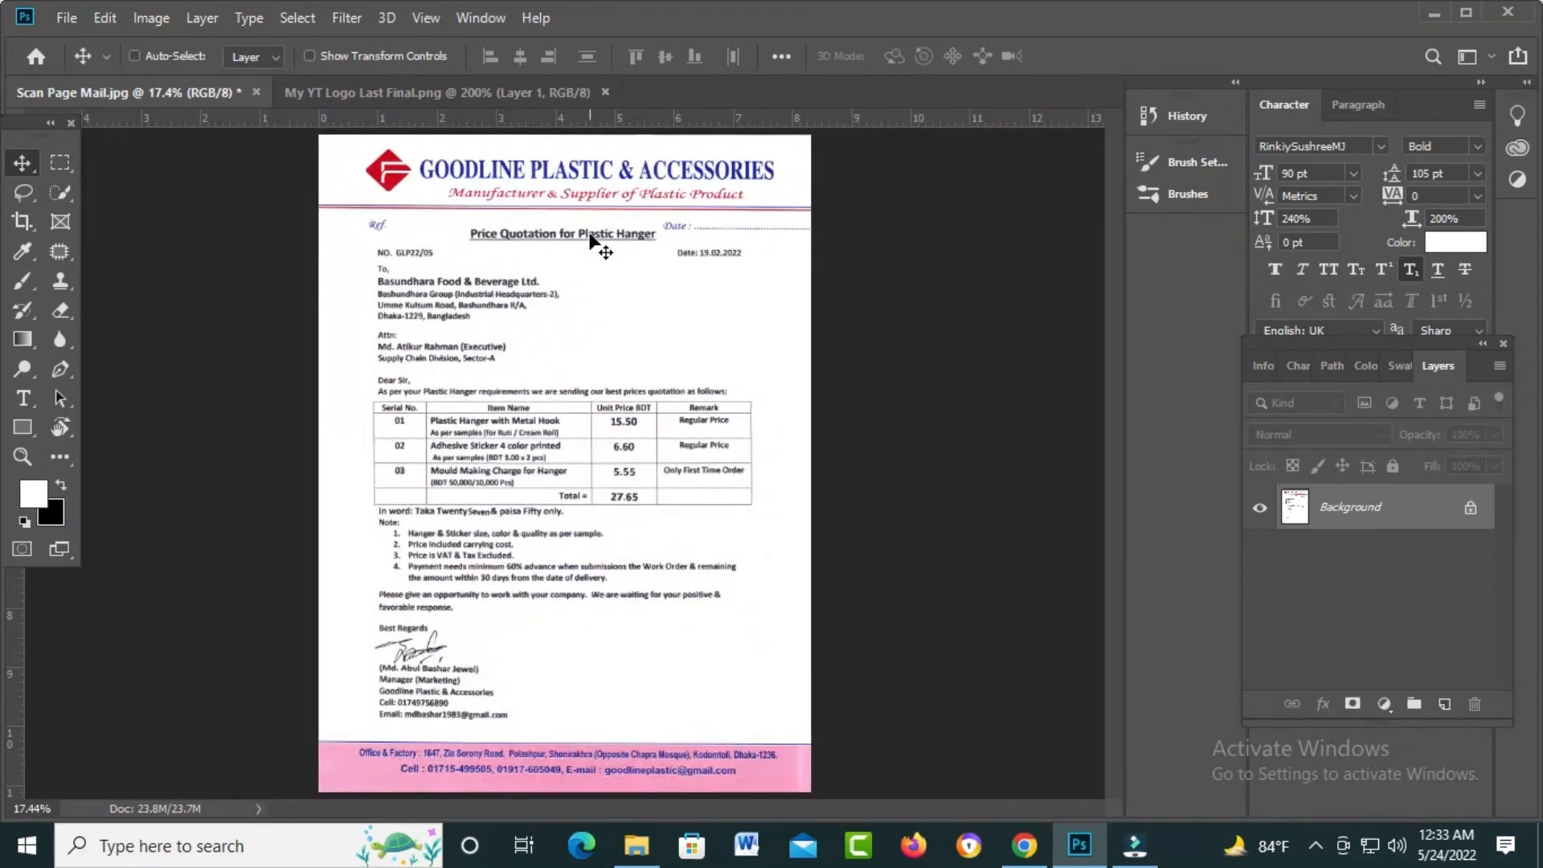
ctrl+click(580, 320)
ctrl+click(580, 321)
ctrl+click(580, 321)
drag(589, 636, 647, 424)
drag(703, 541, 747, 497)
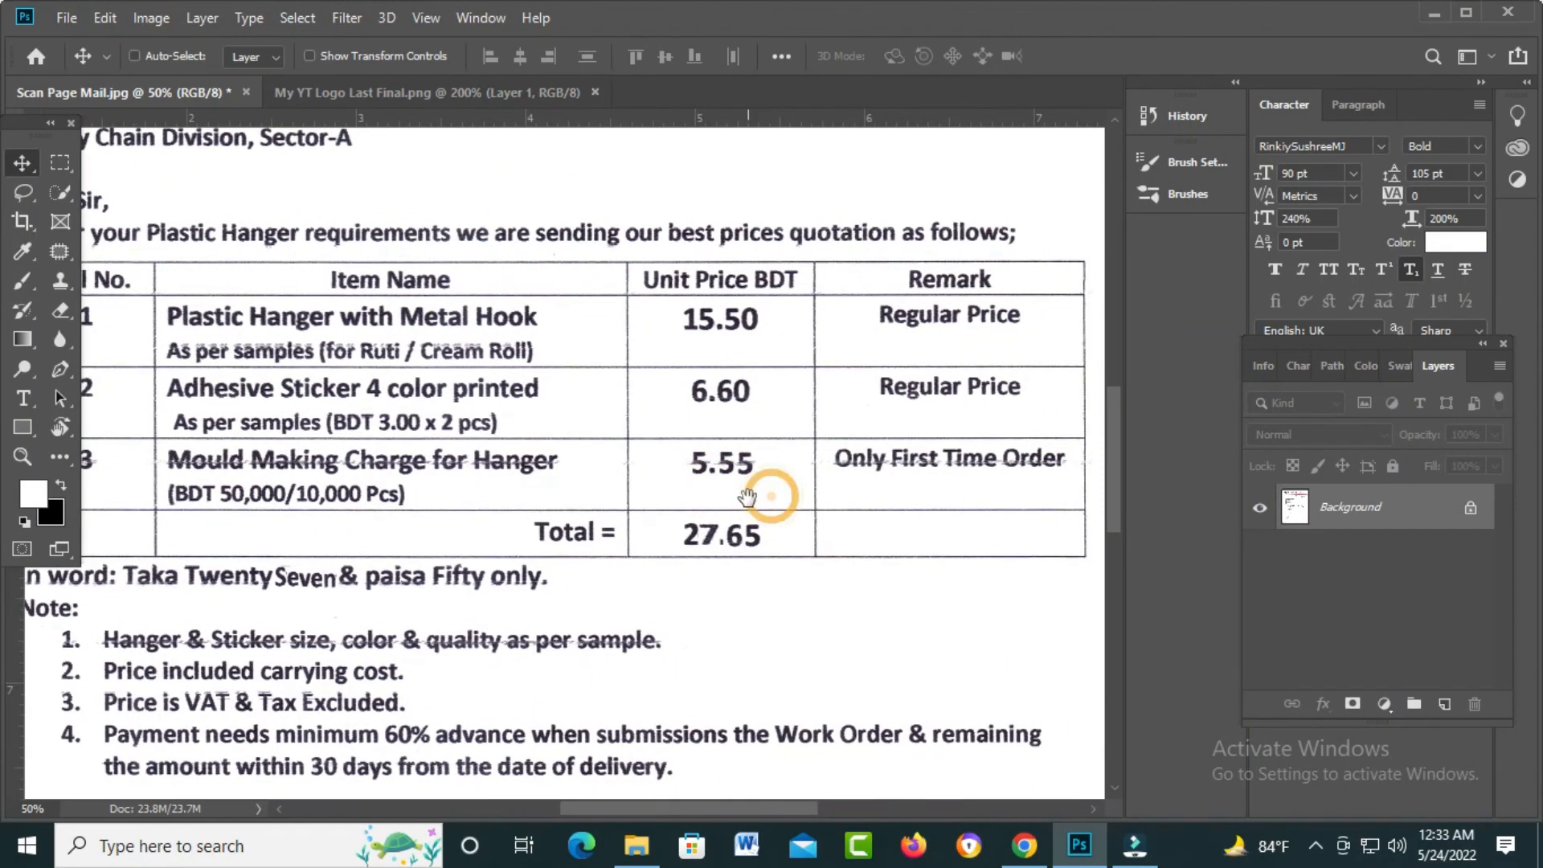